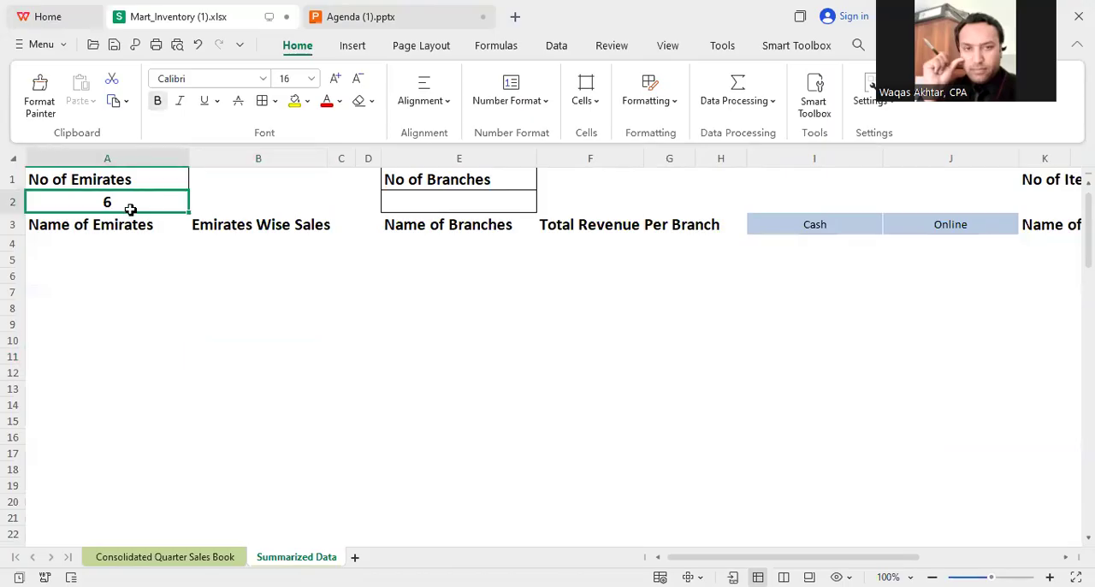
Step: Replace the content of A2 with a COUNTA(UNIQUE()) formula counting the distinct values in the sales book's Emirates column
{"action": "key", "text": "Delete"}
{"action": "type", "text": "="}
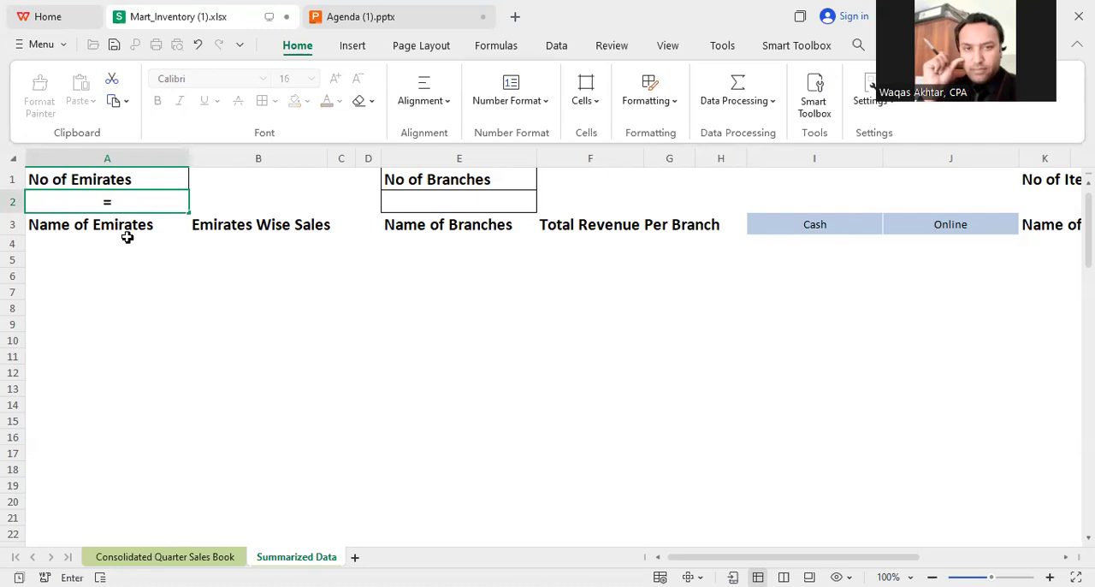
{"action": "type", "text": "COUNTA(UNIQUE("}
{"action": "left_click", "coordinate": [164, 556]}
{"action": "left_click_drag", "start_coordinate": [832, 556], "coordinate": [941, 557]}
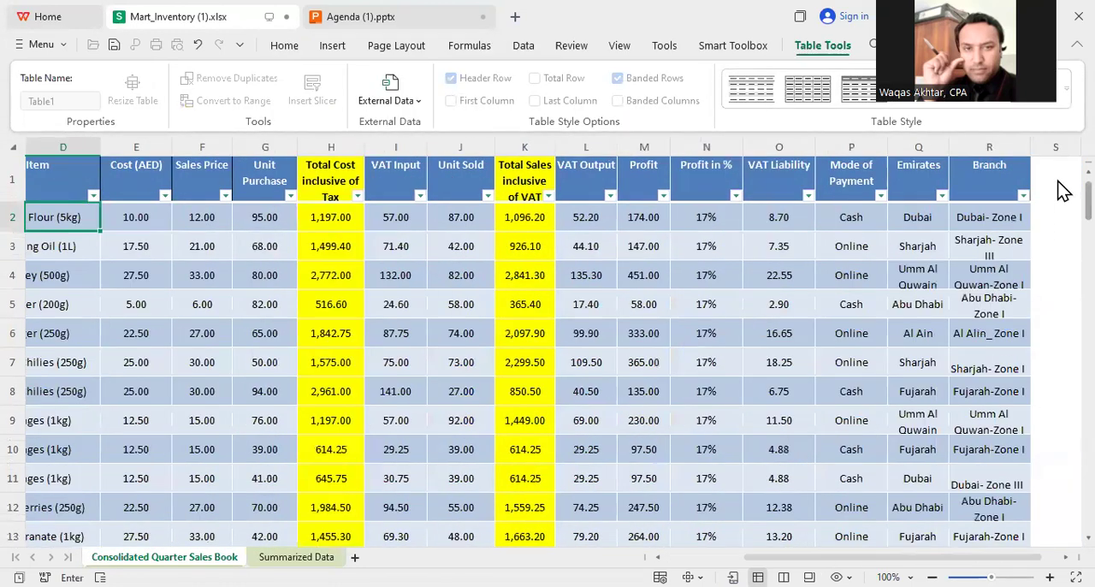
{"action": "left_click", "coordinate": [924, 220]}
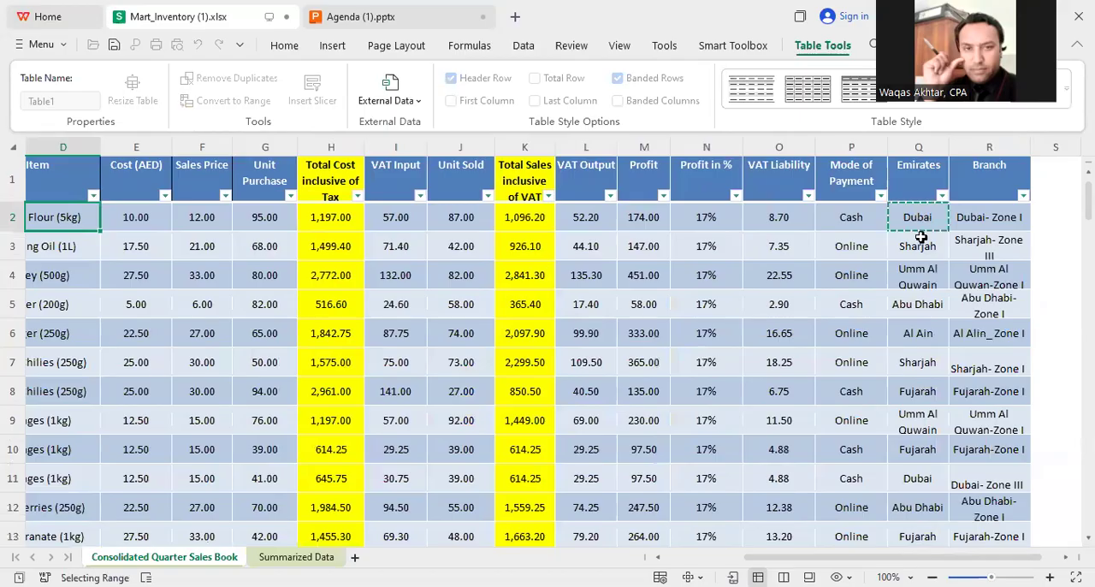
{"action": "key", "text": "Return"}
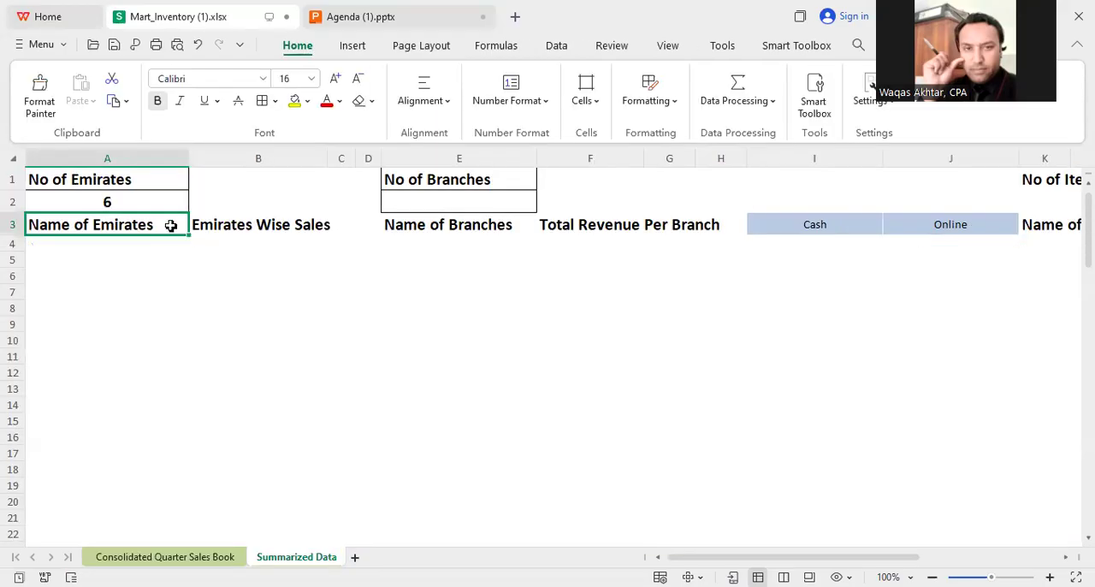
{"action": "left_click", "coordinate": [147, 202]}
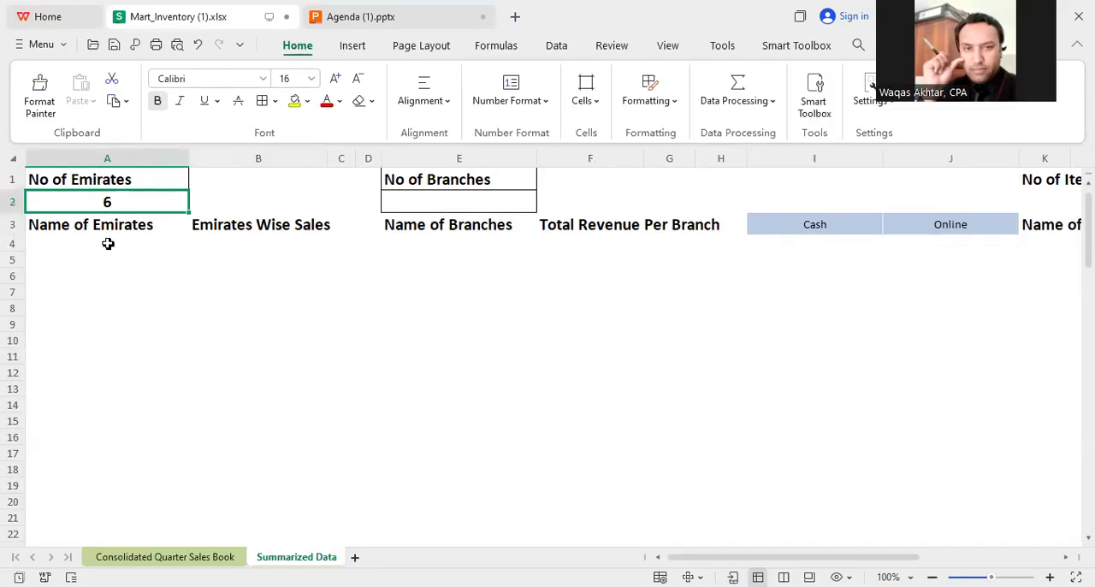
Step: List the distinct emirates from A5 down with a UNIQUE formula over Q2:Q6342 of the Consolidated Quarter Sales Book sheet
{"action": "left_click", "coordinate": [84, 261]}
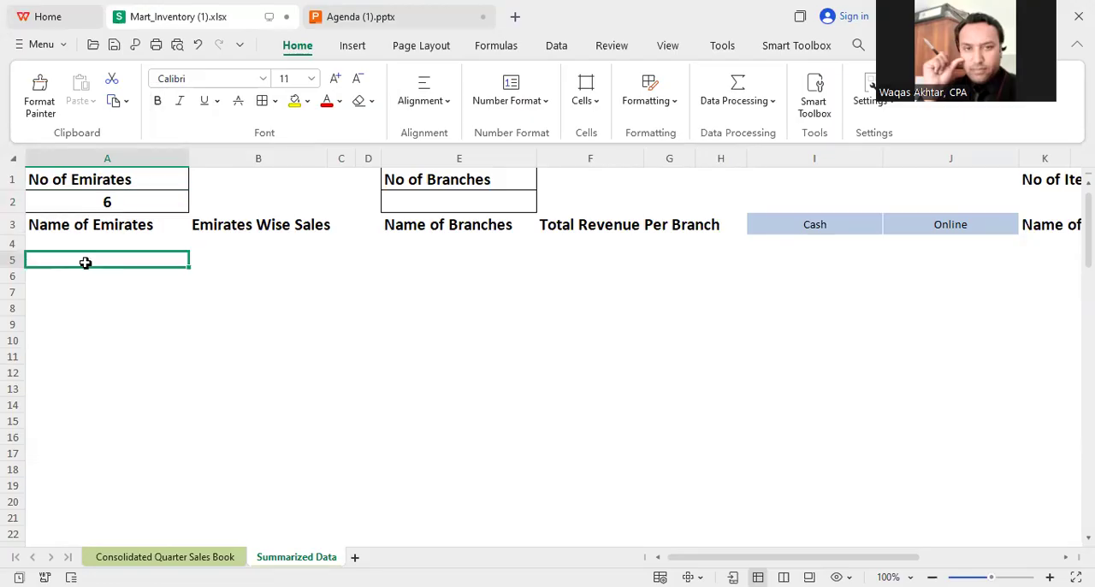
{"action": "type", "text": "="}
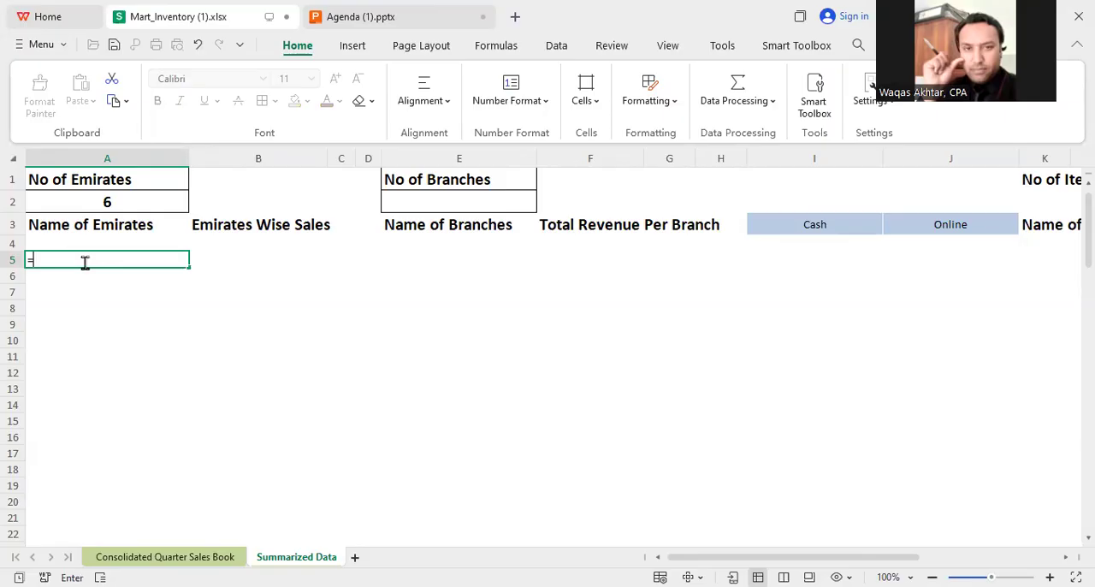
{"action": "type", "text": "uni"}
{"action": "key", "text": "Tab"}
{"action": "left_click", "coordinate": [164, 556]}
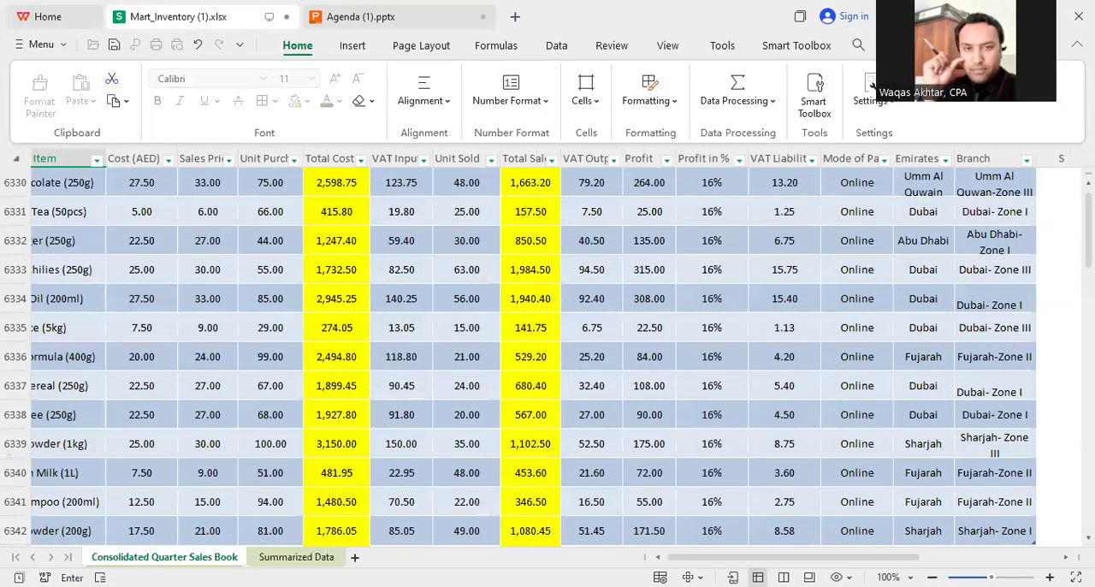
{"action": "left_click_drag", "start_coordinate": [1071, 509], "coordinate": [1069, 167]}
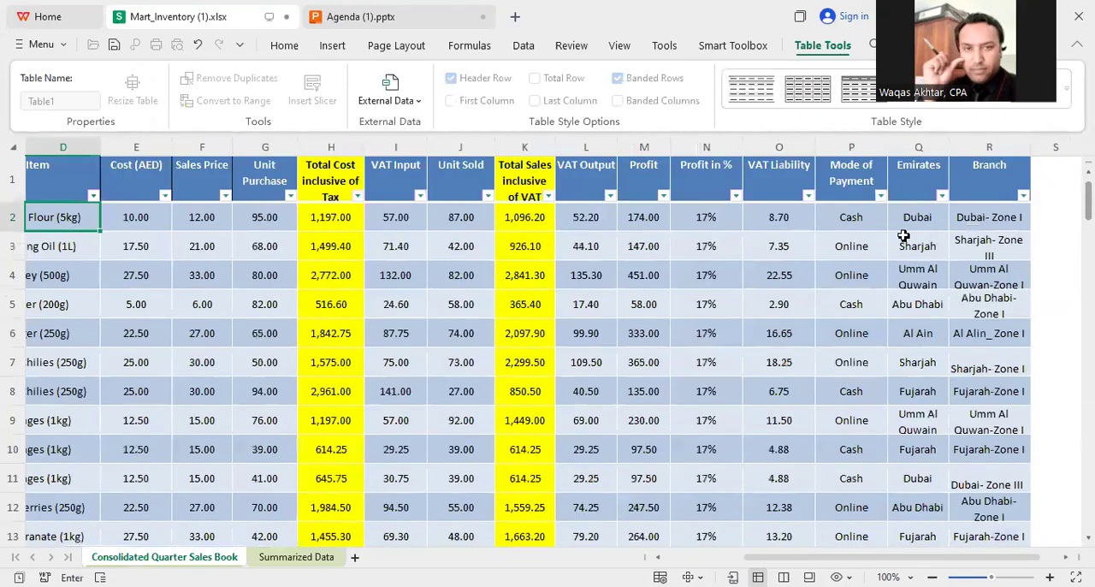
{"action": "left_click", "coordinate": [910, 217]}
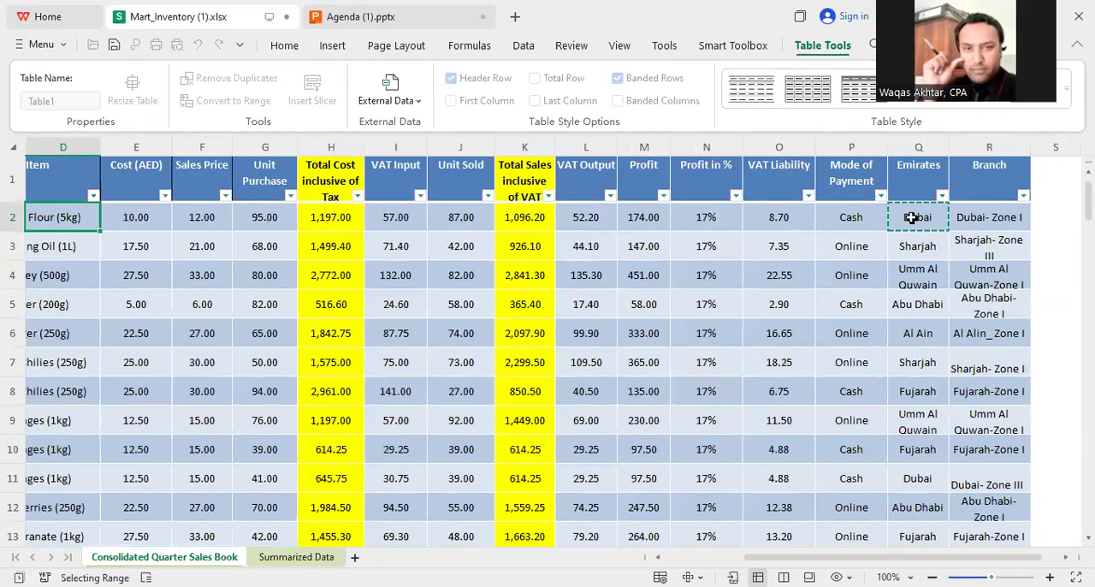
{"action": "key", "text": "ctrl+shift+Down"}
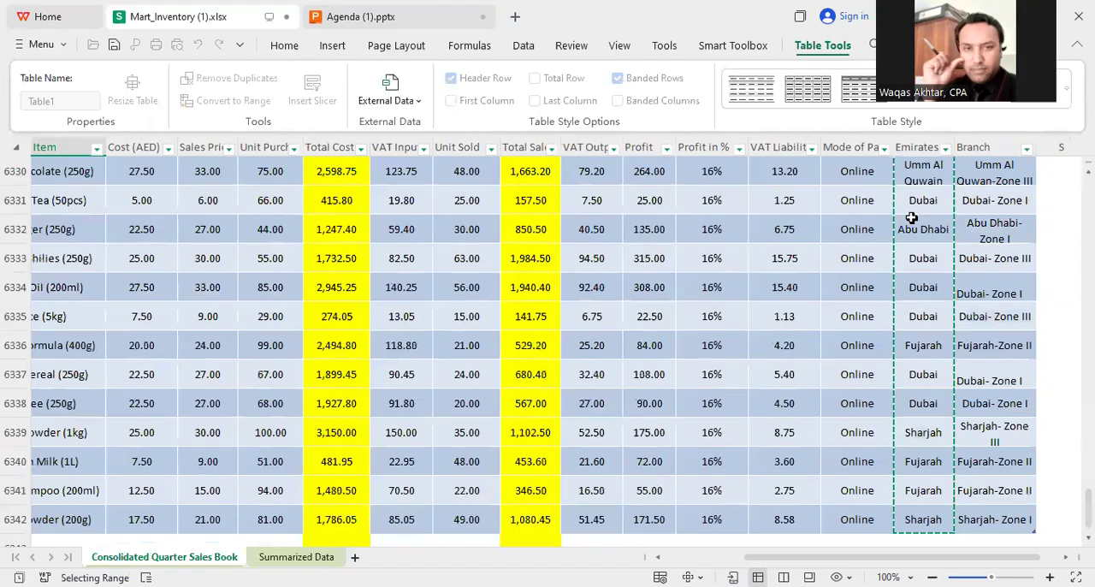
{"action": "key", "text": "Return"}
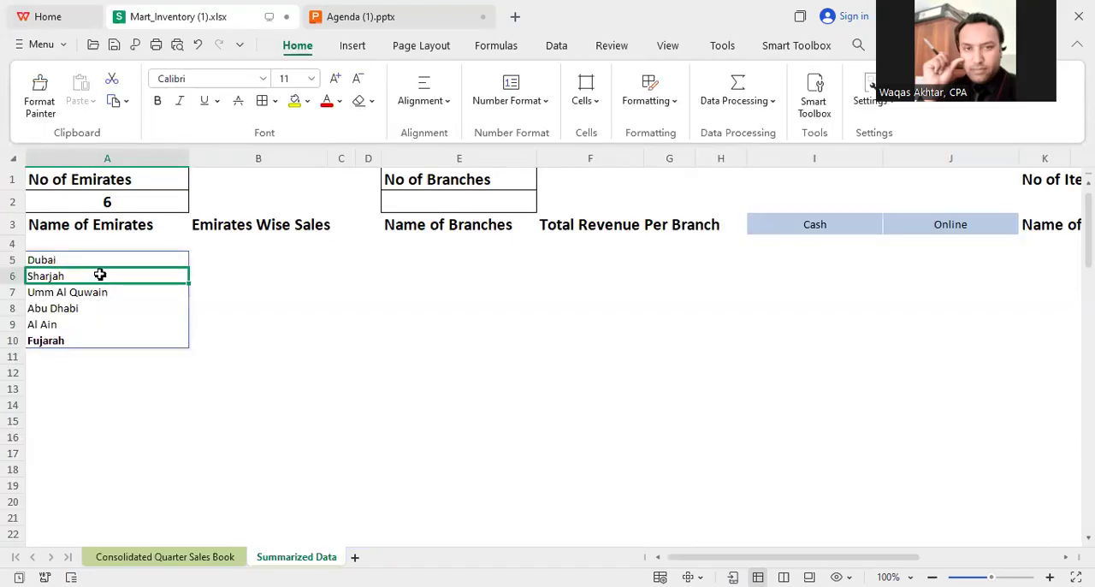
Step: Narrow column A and insert a narrow blank column between Name of Emirates and Emirates Wise Sales
{"action": "left_click_drag", "start_coordinate": [183, 155], "coordinate": [140, 163]}
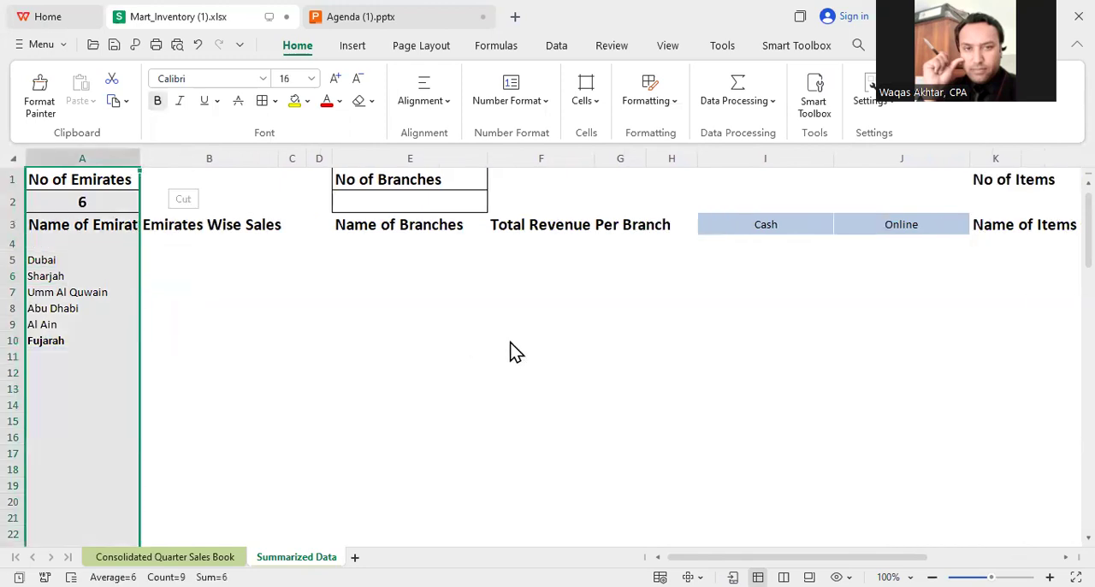
{"action": "left_click", "coordinate": [192, 152]}
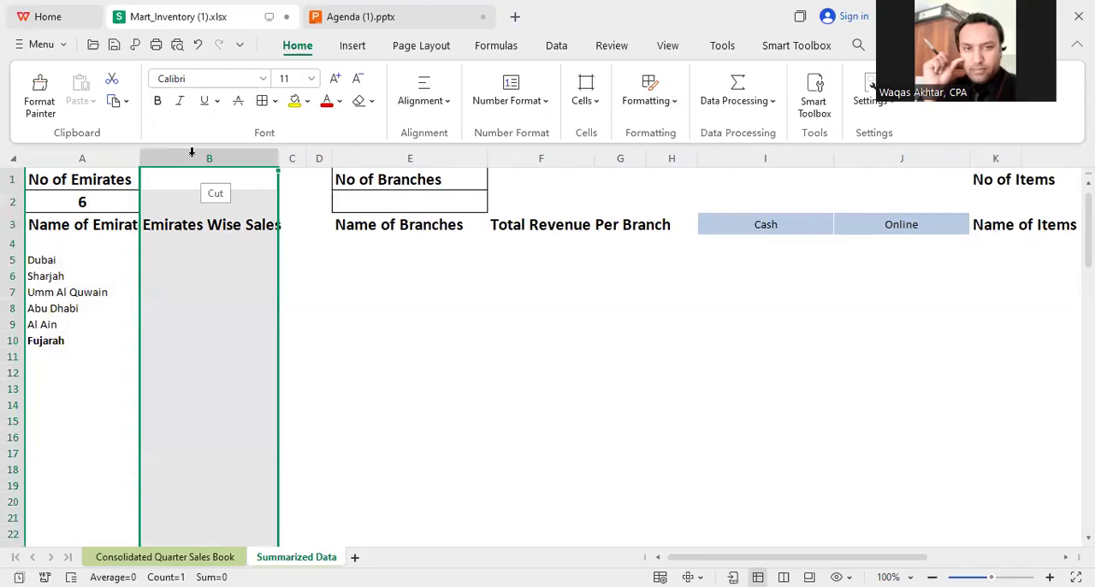
{"action": "left_click", "coordinate": [226, 244]}
{"action": "left_click", "coordinate": [226, 291]}
{"action": "left_click_drag", "start_coordinate": [253, 160], "coordinate": [171, 160]}
Step: Begin a SUMIF formula in C5 with the sales book's Emirates column, Q2:Q6342, as the criteria range
{"action": "left_click", "coordinate": [210, 265]}
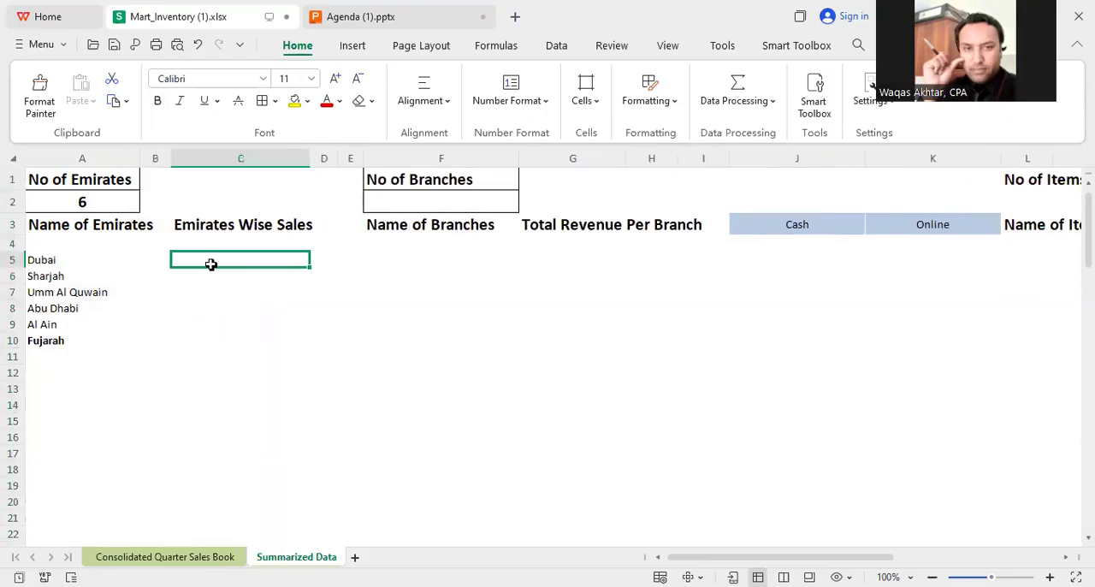
{"action": "type", "text": "="}
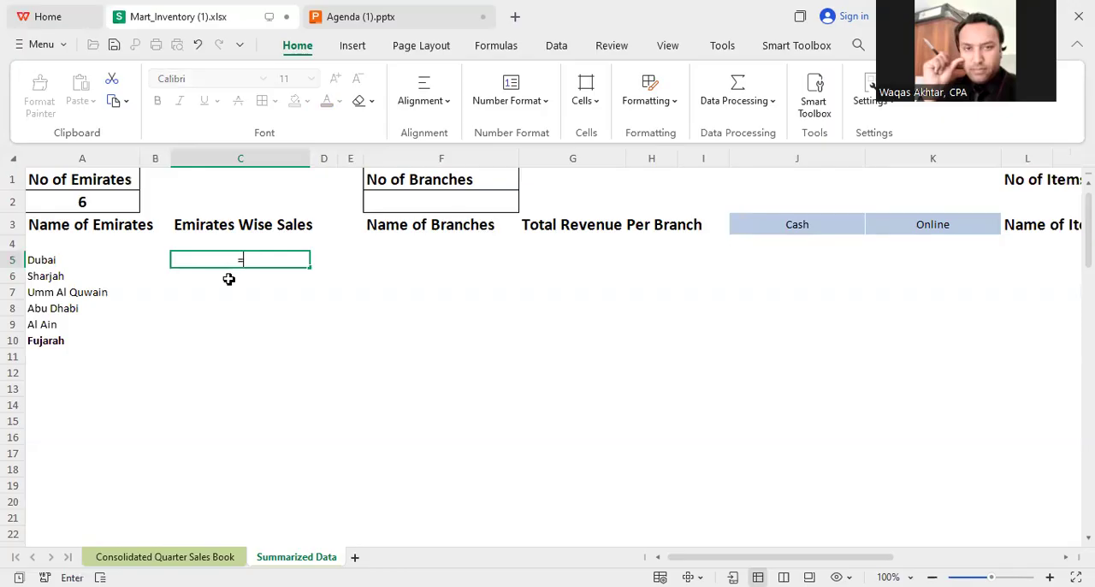
{"action": "left_click", "coordinate": [165, 557]}
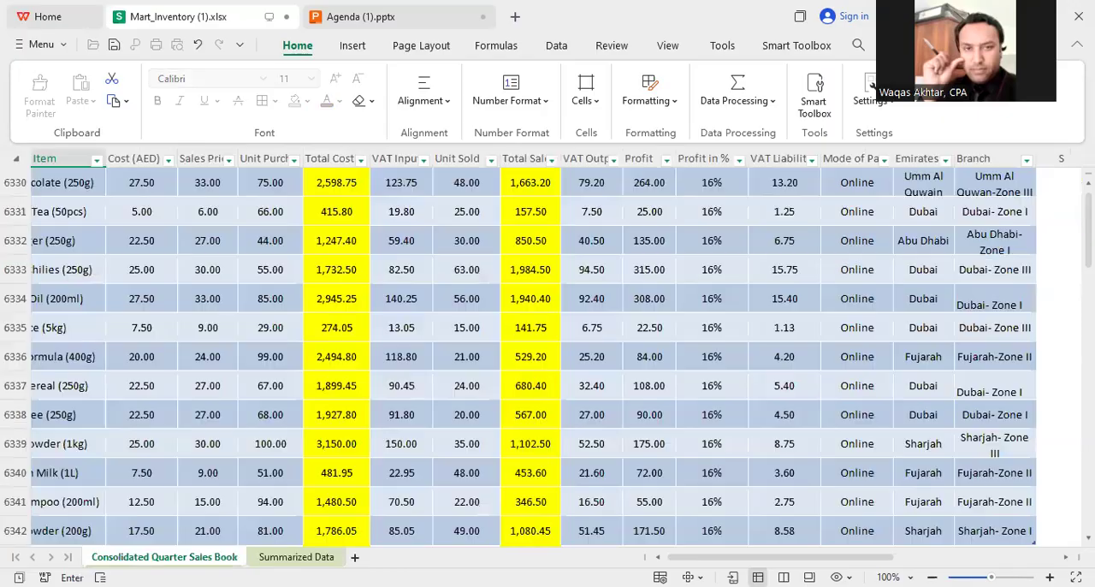
{"action": "left_click_drag", "start_coordinate": [1061, 491], "coordinate": [1058, 171]}
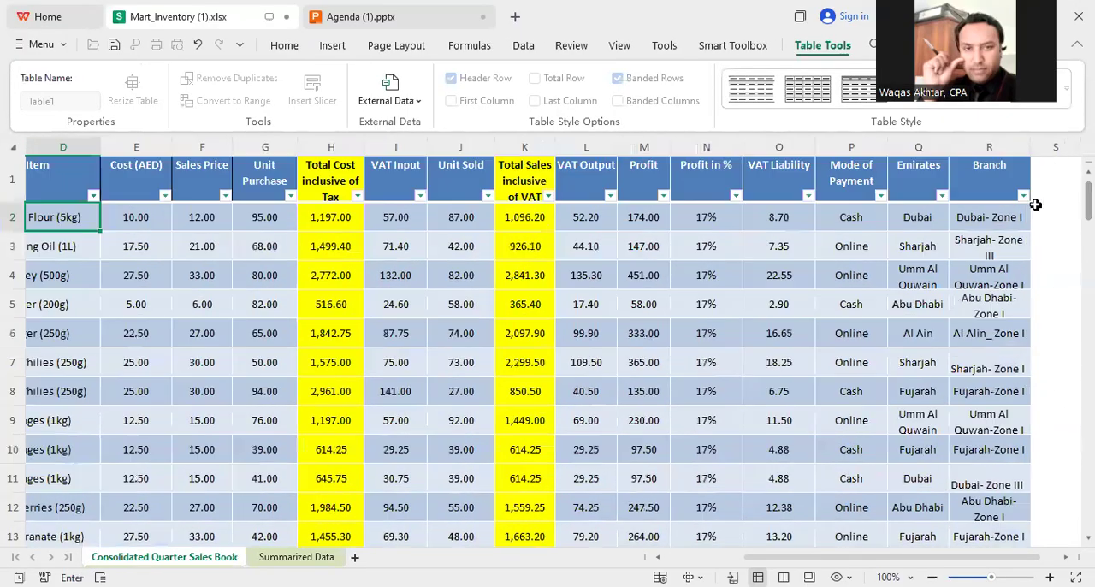
{"action": "left_click", "coordinate": [927, 222]}
{"action": "key", "text": "ctrl+shift+Down"}
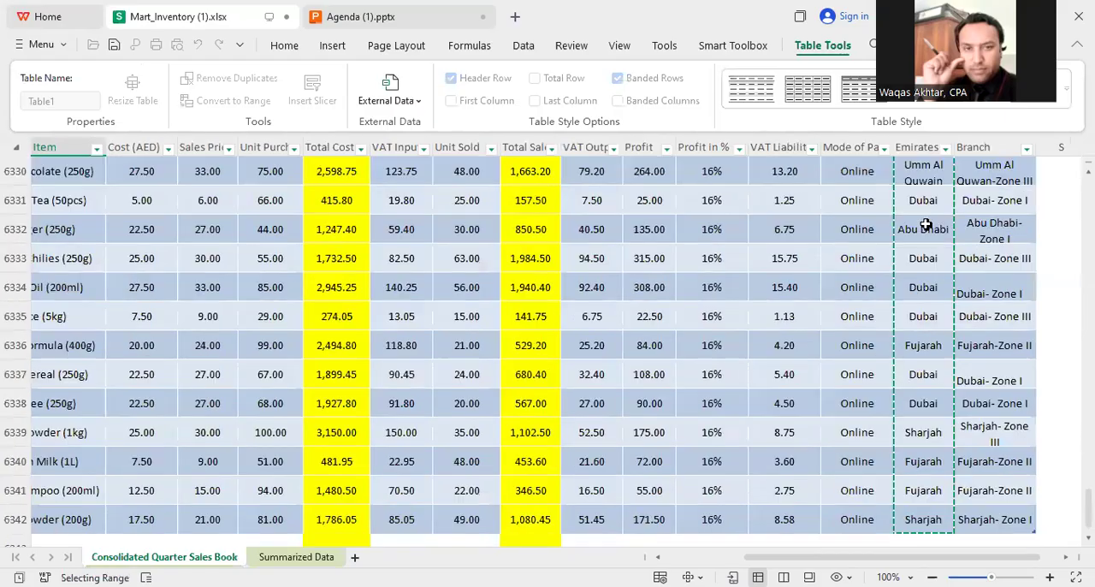
{"action": "type", "text": ","}
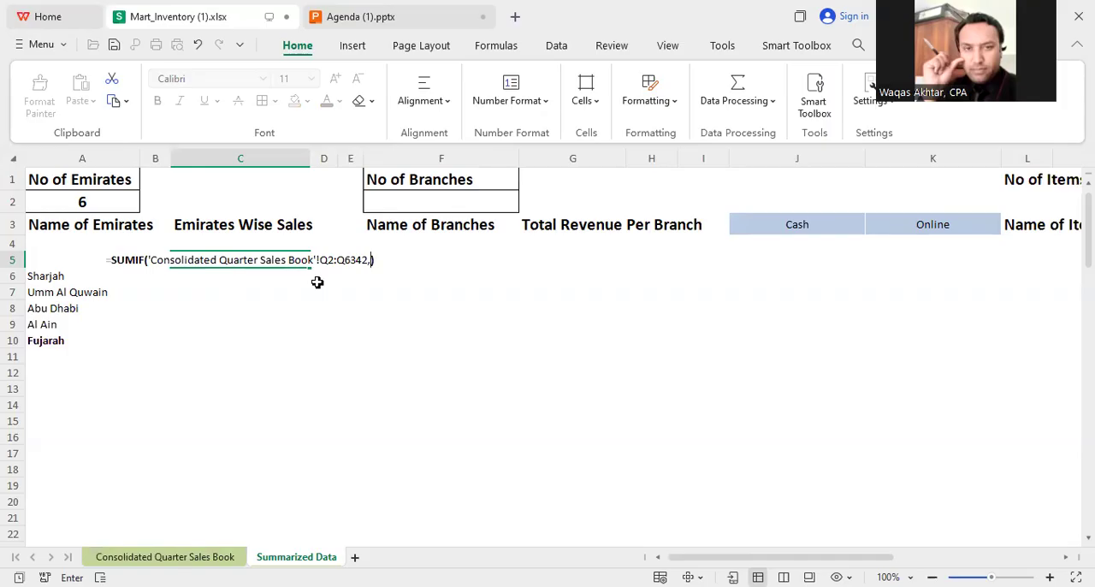
Step: Complete the SUMIF formula with A5 as criterion and the Total Sales inclusive of VAT column as sum range
{"action": "left_click", "coordinate": [84, 260]}
{"action": "type", "text": ","}
{"action": "left_click", "coordinate": [167, 555]}
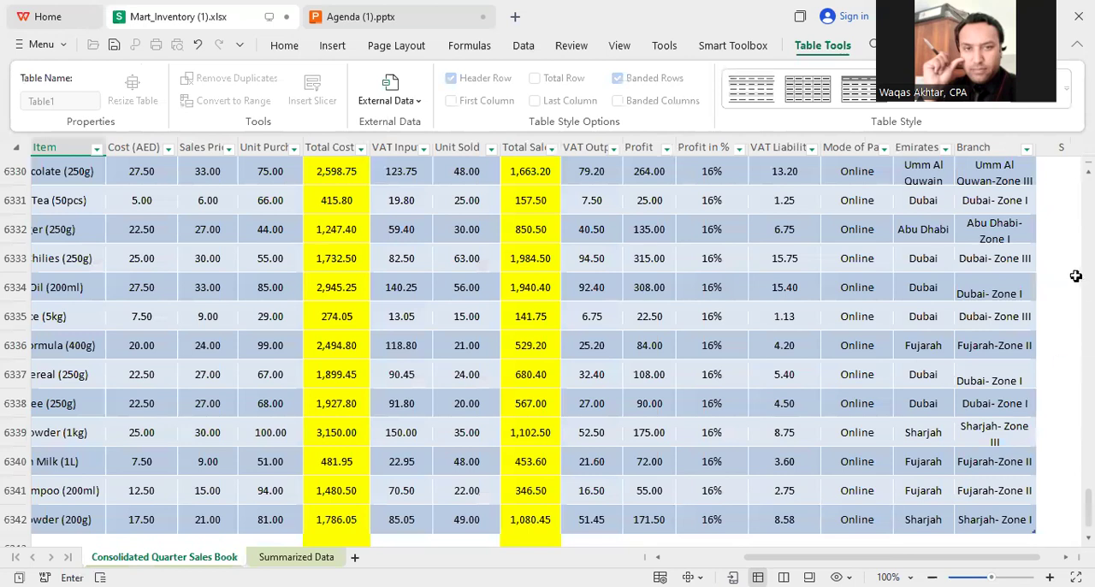
{"action": "left_click_drag", "start_coordinate": [1086, 509], "coordinate": [1058, 161]}
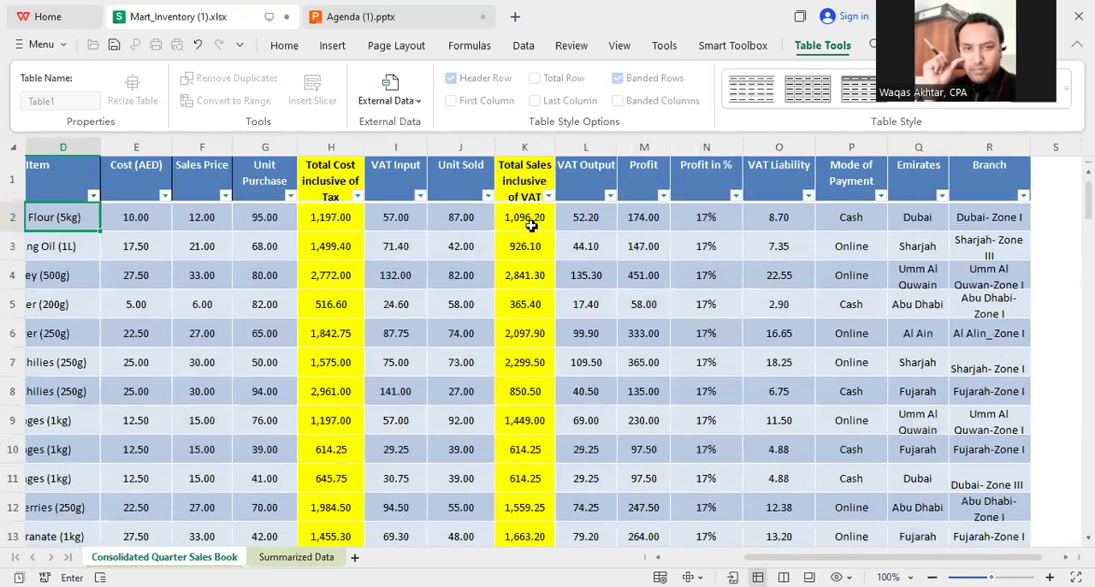
{"action": "left_click", "coordinate": [531, 224]}
{"action": "key", "text": "ctrl+shift+Down"}
{"action": "key", "text": "Return"}
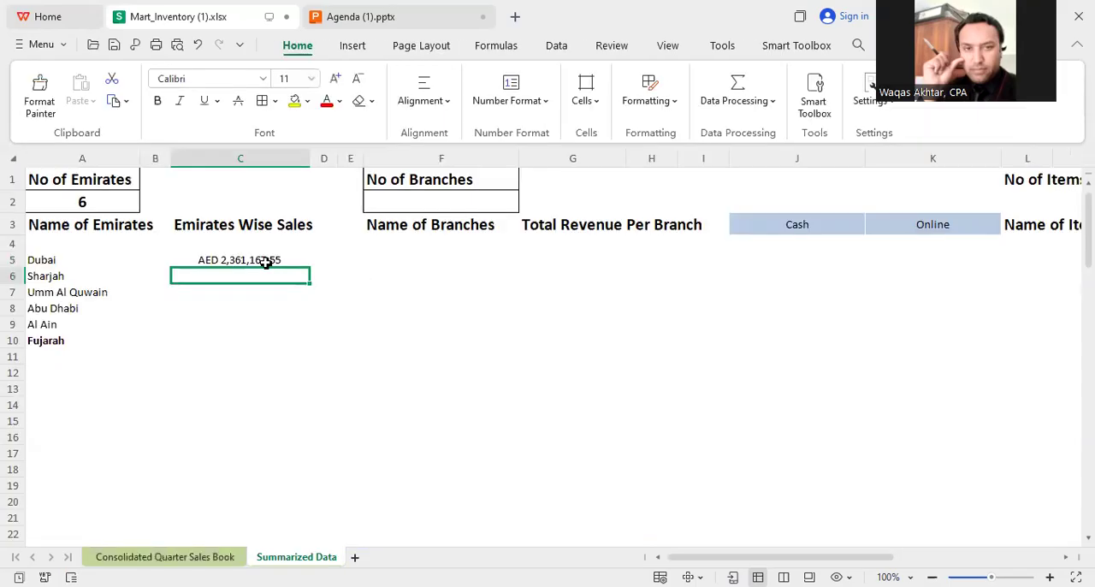
Step: Fill the SUMIF formula from C5 down to C10 for the remaining emirates
{"action": "left_click", "coordinate": [265, 260]}
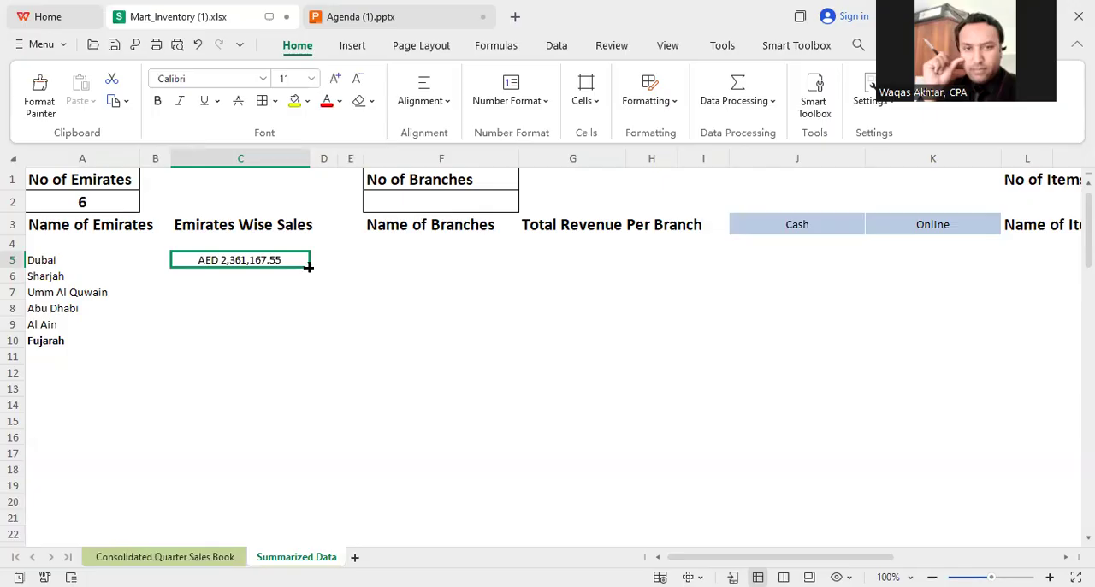
{"action": "left_click_drag", "start_coordinate": [309, 267], "coordinate": [295, 346]}
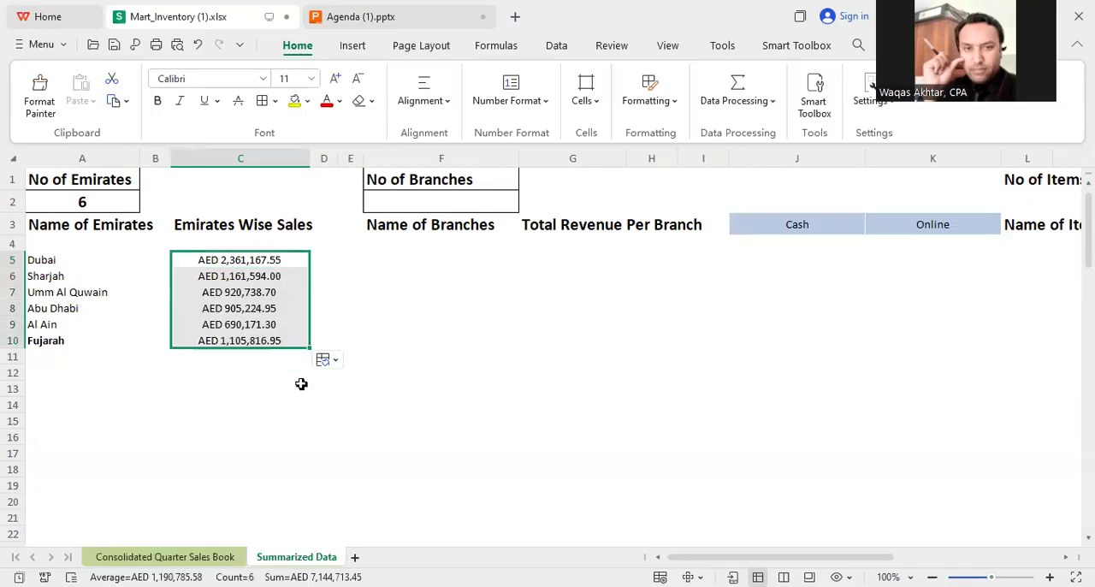
{"action": "left_click", "coordinate": [200, 401]}
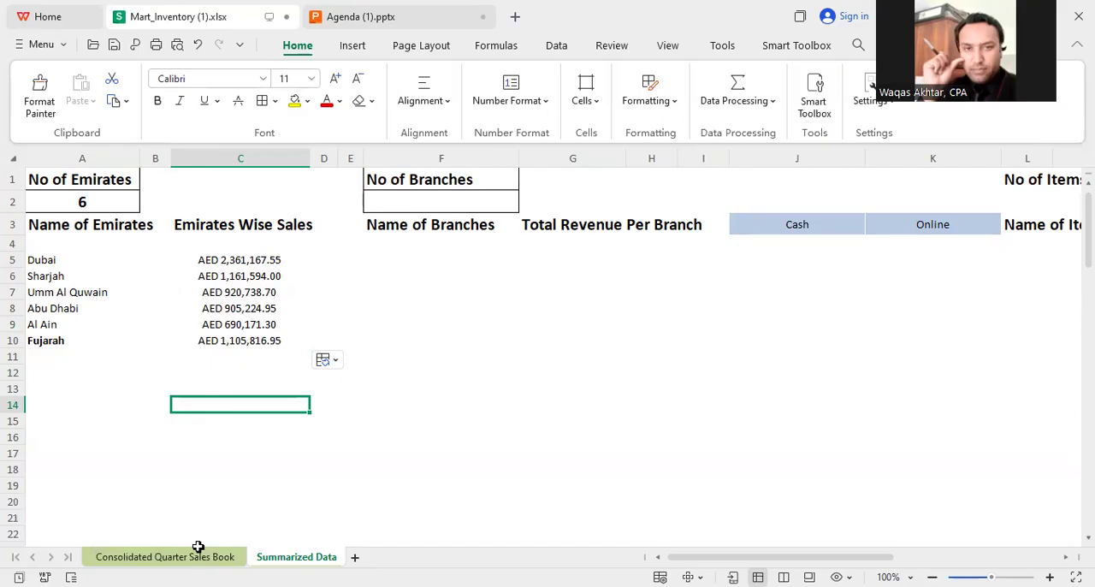
Step: Count the distinct branches in F2 with a COUNTA(UNIQUE()) formula over the sales book's Branch column
{"action": "left_click", "coordinate": [410, 202]}
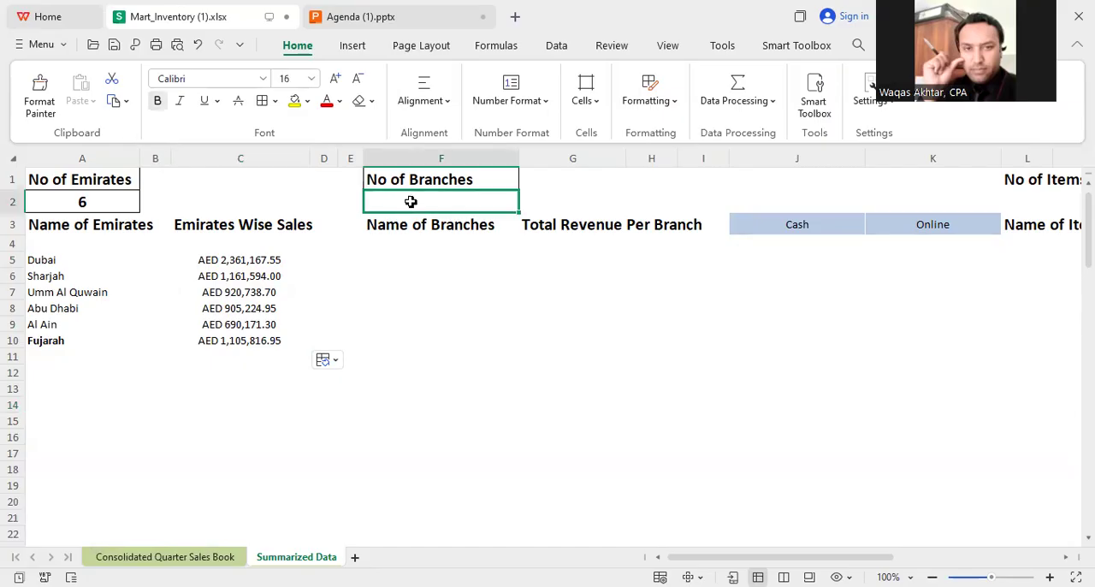
{"action": "type", "text": "="}
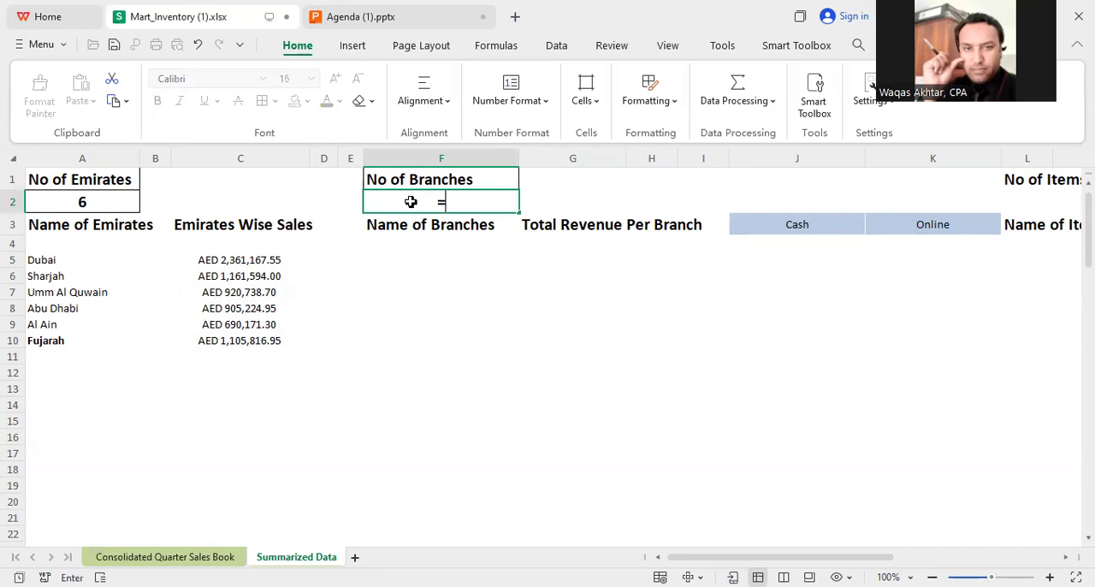
{"action": "type", "text": "COUNTA("}
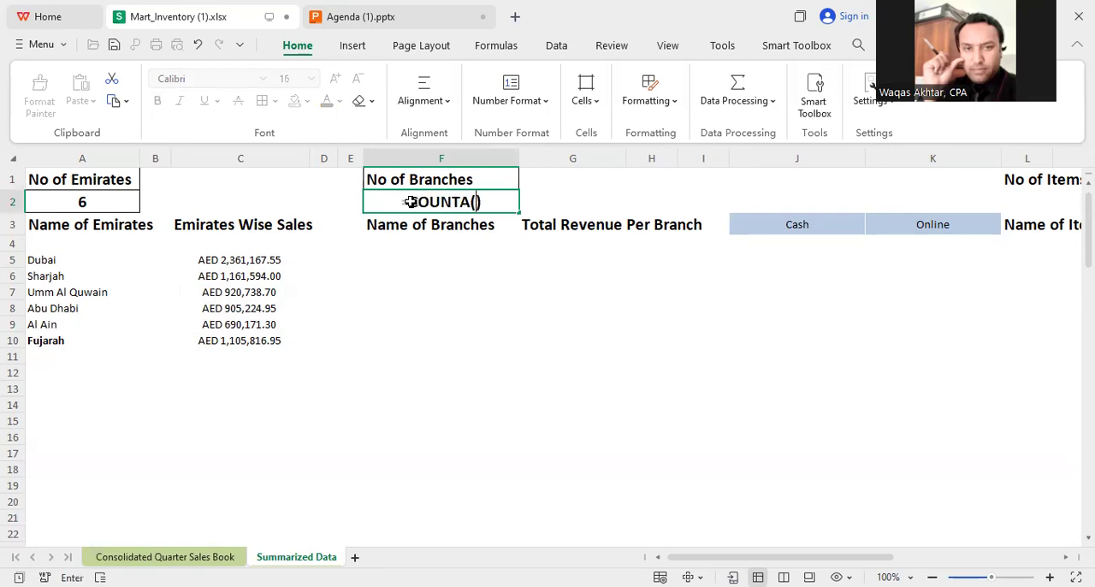
{"action": "type", "text": "UNIQUE("}
{"action": "left_click", "coordinate": [165, 557]}
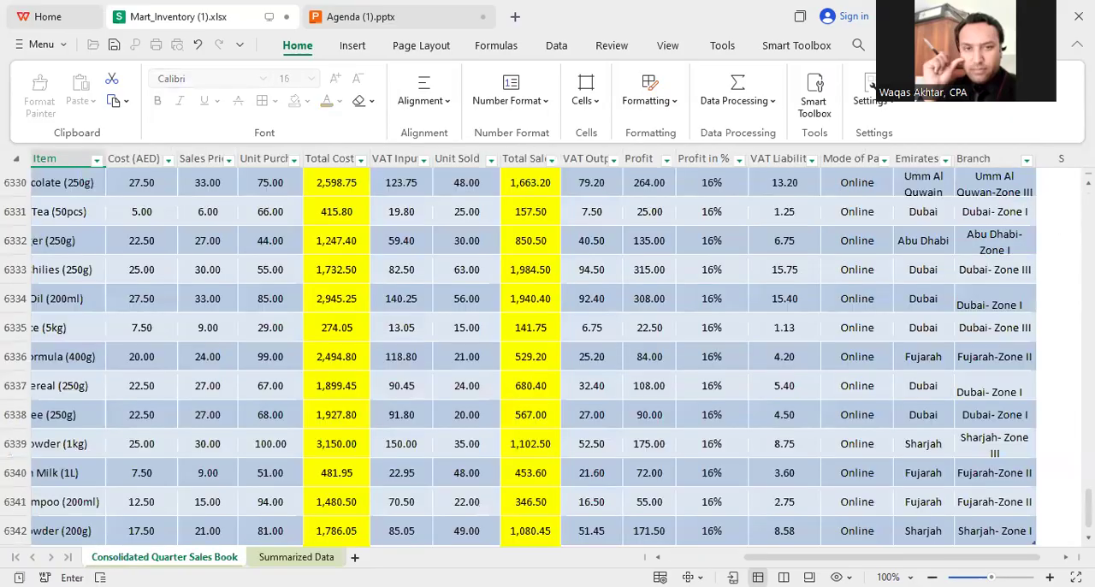
{"action": "left_click_drag", "start_coordinate": [1074, 516], "coordinate": [1069, 154]}
{"action": "left_click", "coordinate": [989, 221]}
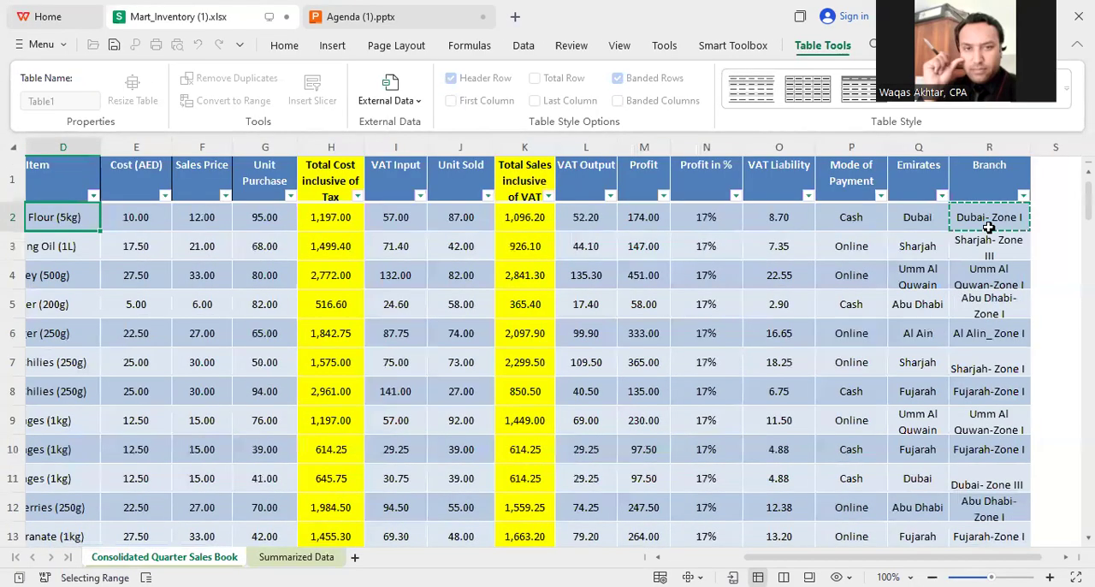
{"action": "key", "text": "ctrl+shift+Down"}
{"action": "key", "text": "Return"}
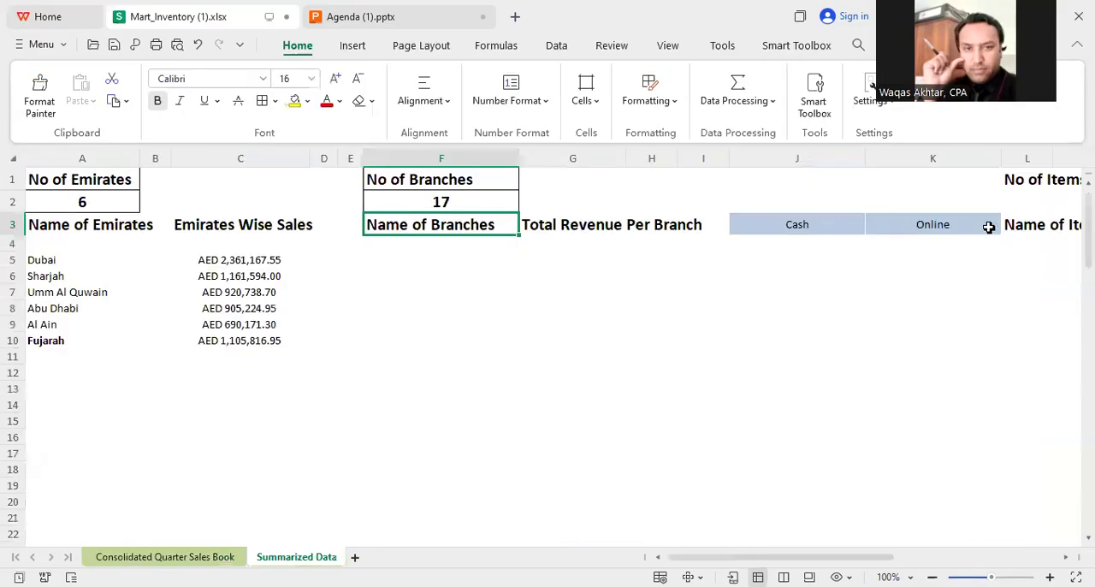
{"action": "left_click", "coordinate": [453, 205]}
Step: List the unique branch names from F5 down with a UNIQUE formula over the sales book's Branch column, R2:R6342
{"action": "left_click", "coordinate": [430, 244]}
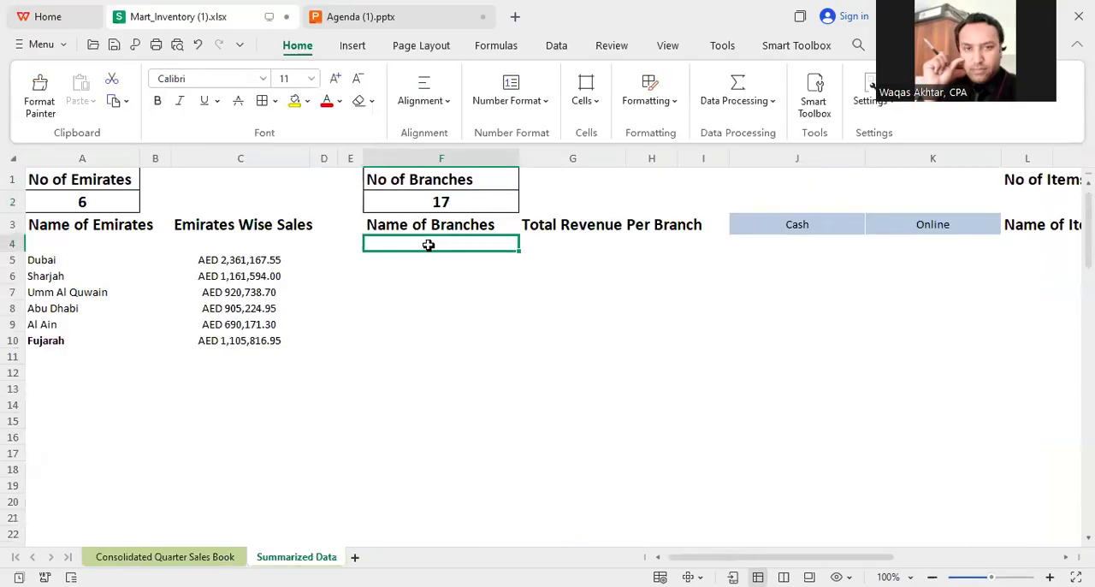
{"action": "left_click", "coordinate": [430, 260]}
{"action": "type", "text": "="}
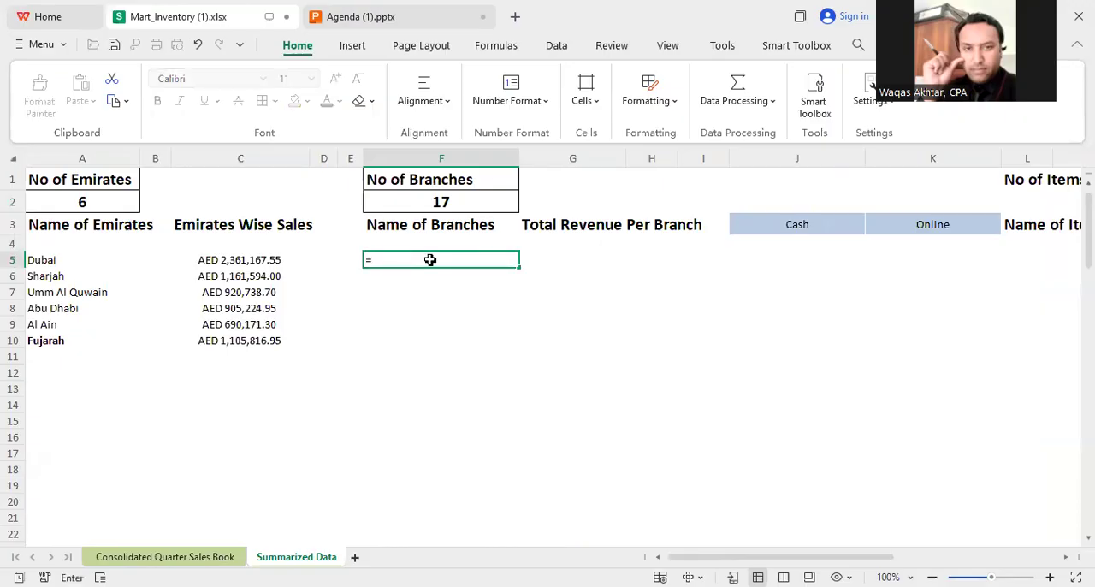
{"action": "type", "text": "UNIQUE()"}
{"action": "left_click", "coordinate": [189, 559]}
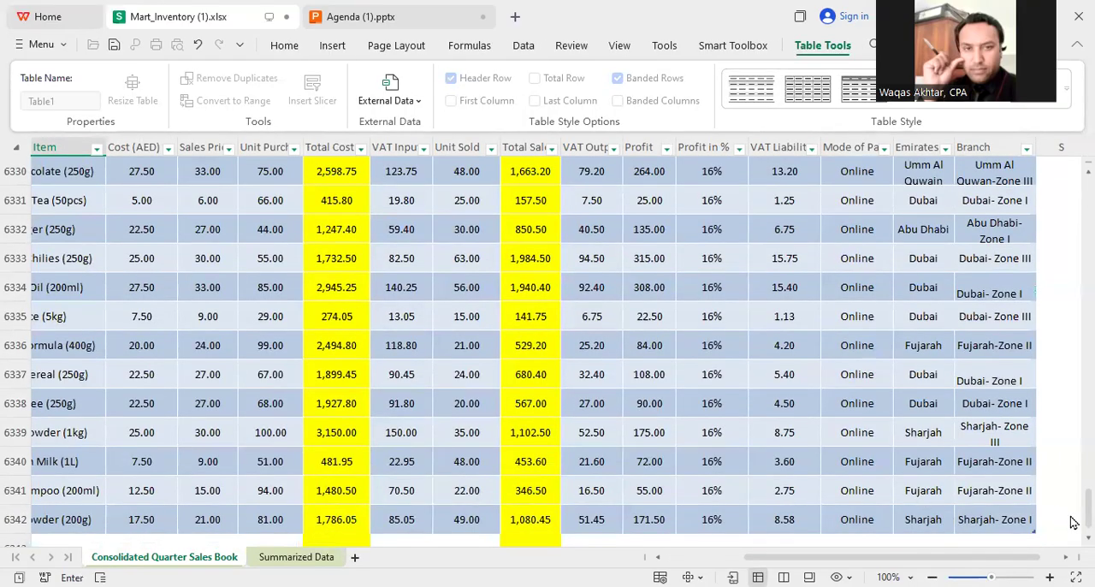
{"action": "left_click_drag", "start_coordinate": [1076, 513], "coordinate": [1074, 125]}
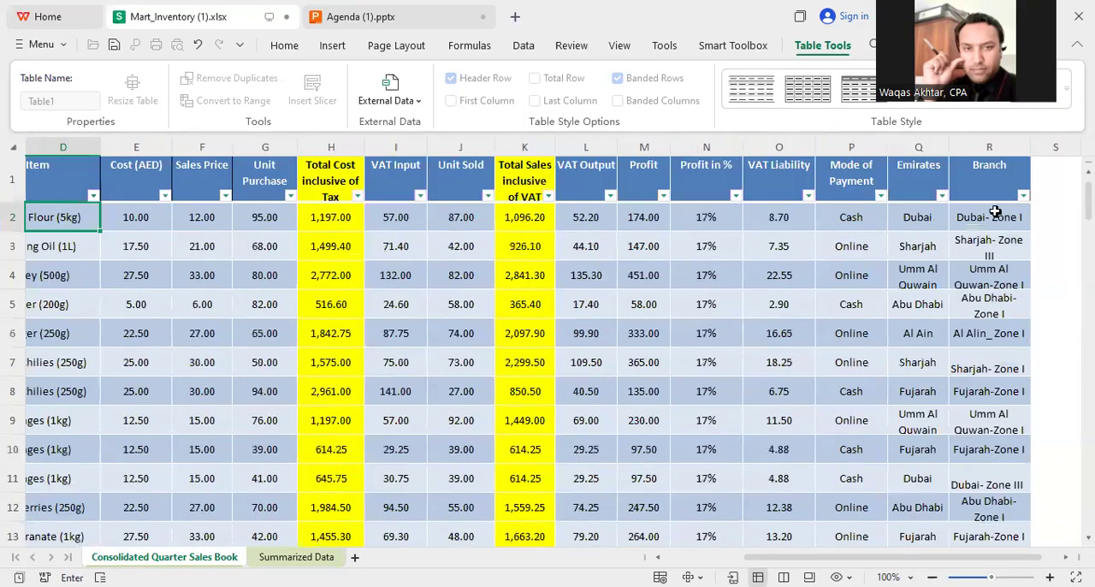
{"action": "left_click", "coordinate": [994, 215]}
{"action": "key", "text": "ctrl+shift+Down"}
{"action": "key", "text": "ctrl+c"}
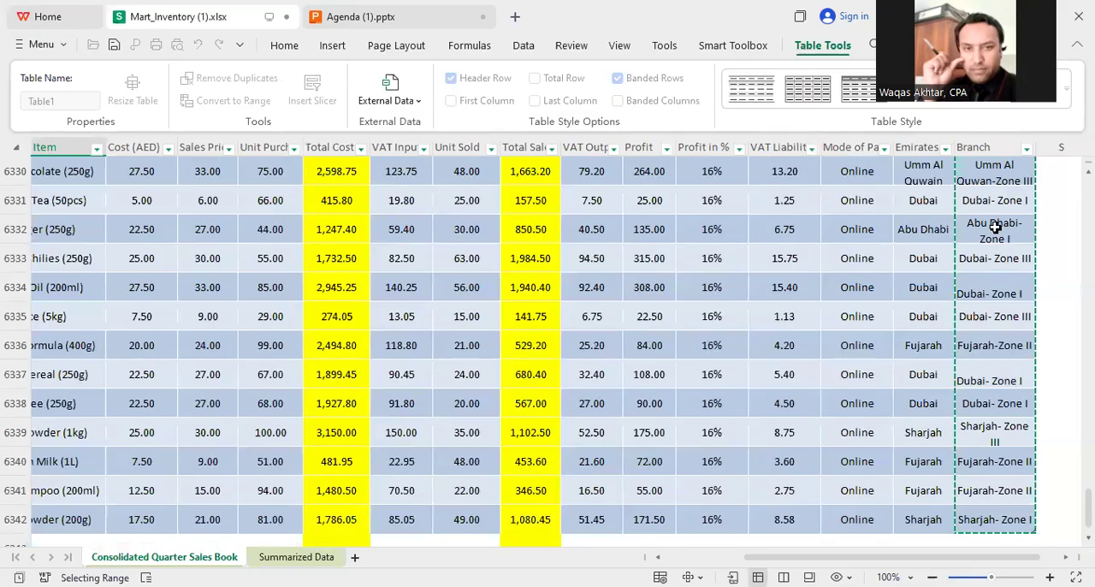
{"action": "key", "text": "ctrl+Page_Down"}
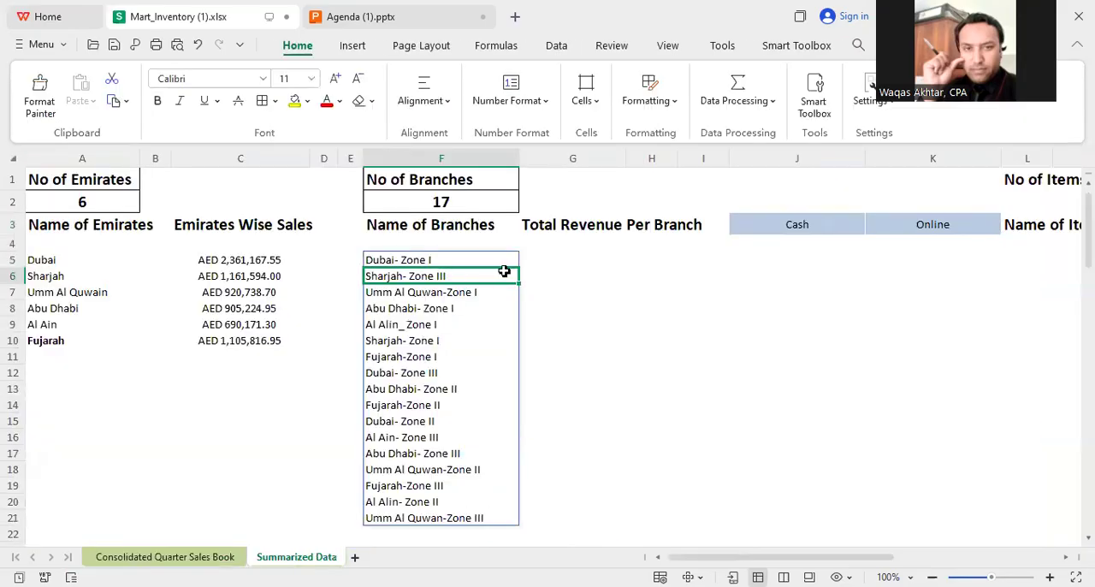
Step: Insert a column before Total Revenue Per Branch and narrow it to a slim spacer
{"action": "left_click", "coordinate": [550, 152]}
{"action": "key", "text": "ctrl+shift+plus"}
{"action": "left_click_drag", "start_coordinate": [687, 325], "coordinate": [681, 308]}
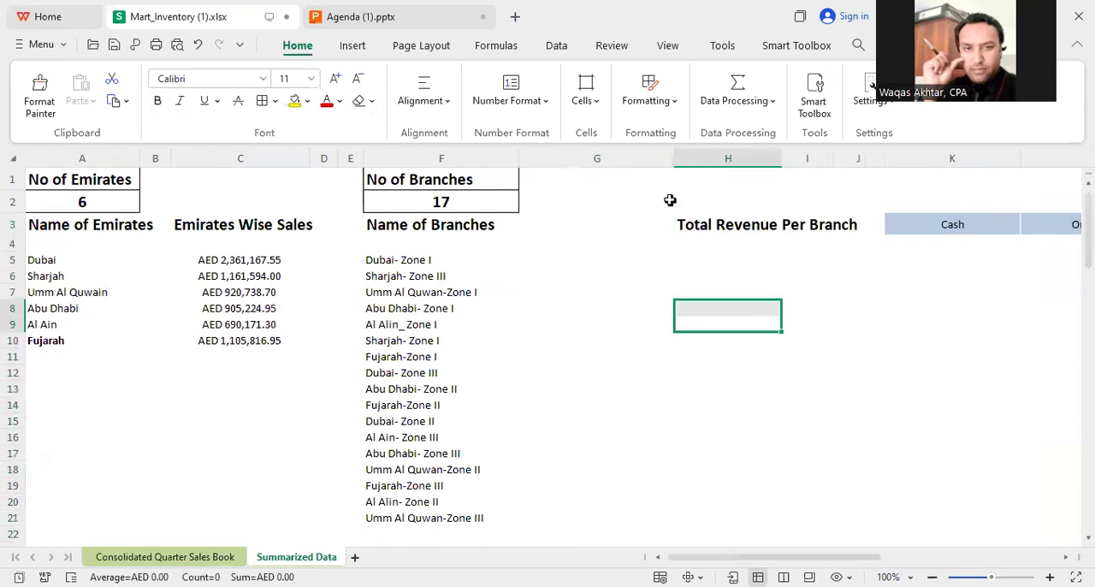
{"action": "left_click_drag", "start_coordinate": [672, 160], "coordinate": [554, 163]}
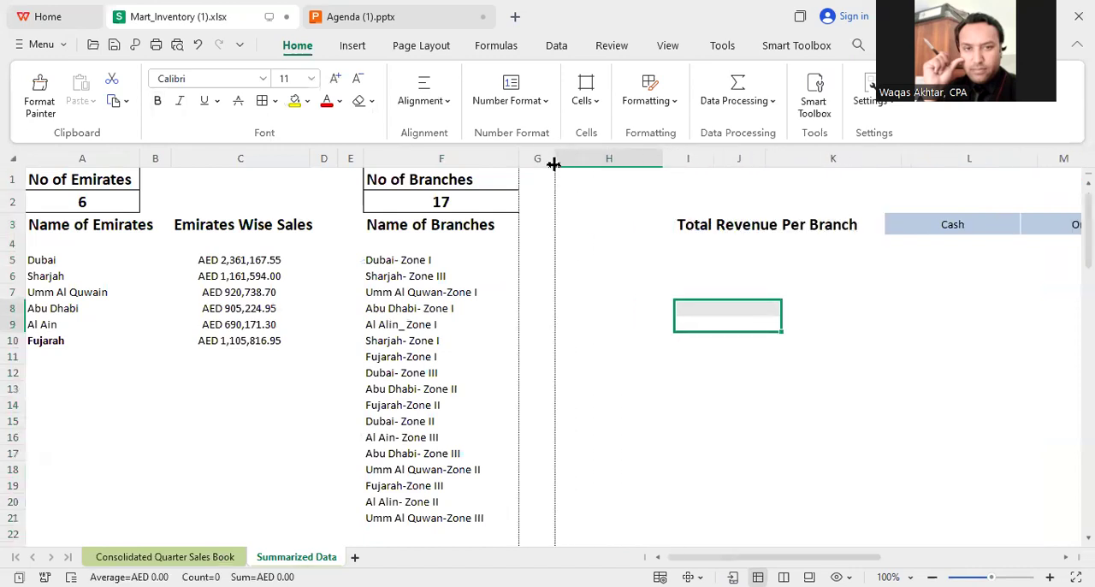
Step: Begin a SUMIF formula in H5 with the sales book's Branch column, R2:R6342, as the criteria range
{"action": "left_click", "coordinate": [614, 260]}
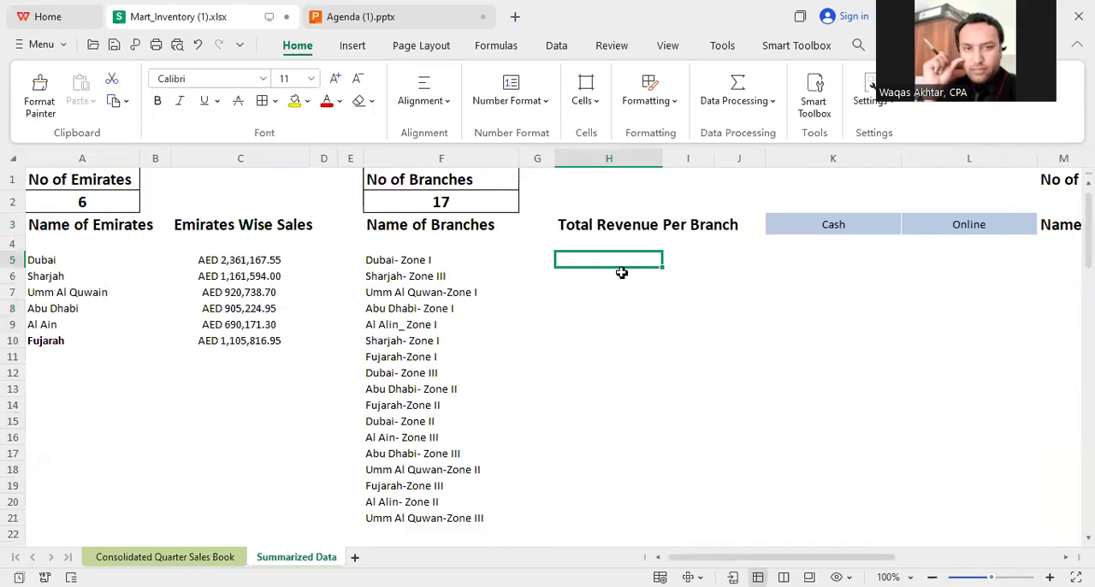
{"action": "type", "text": "="}
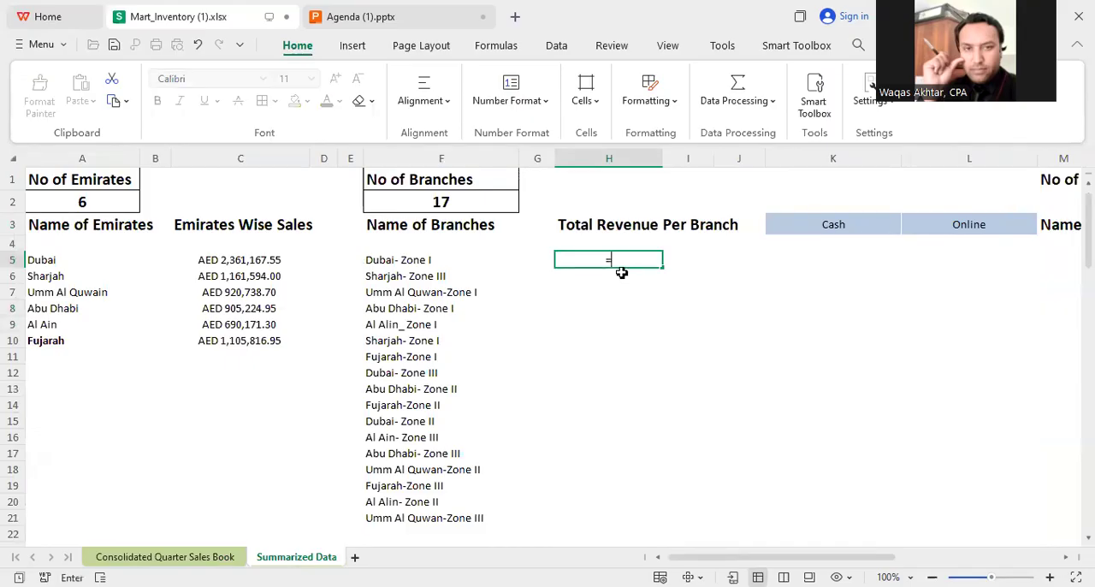
{"action": "type", "text": "SUMIFS("}
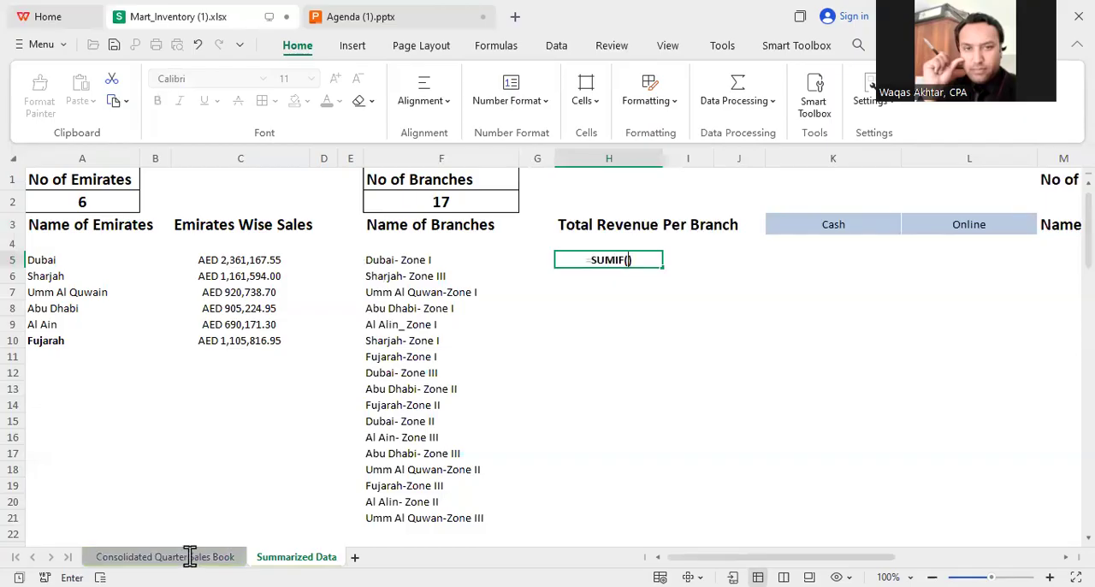
{"action": "left_click", "coordinate": [189, 557]}
{"action": "left_click_drag", "start_coordinate": [1086, 509], "coordinate": [1075, 171]}
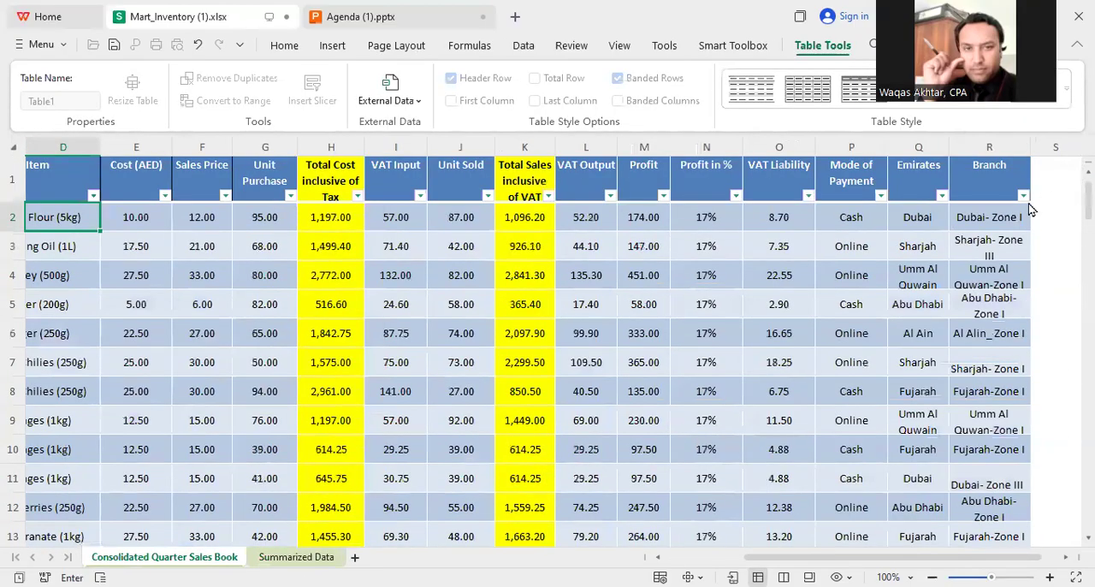
{"action": "left_click", "coordinate": [991, 224]}
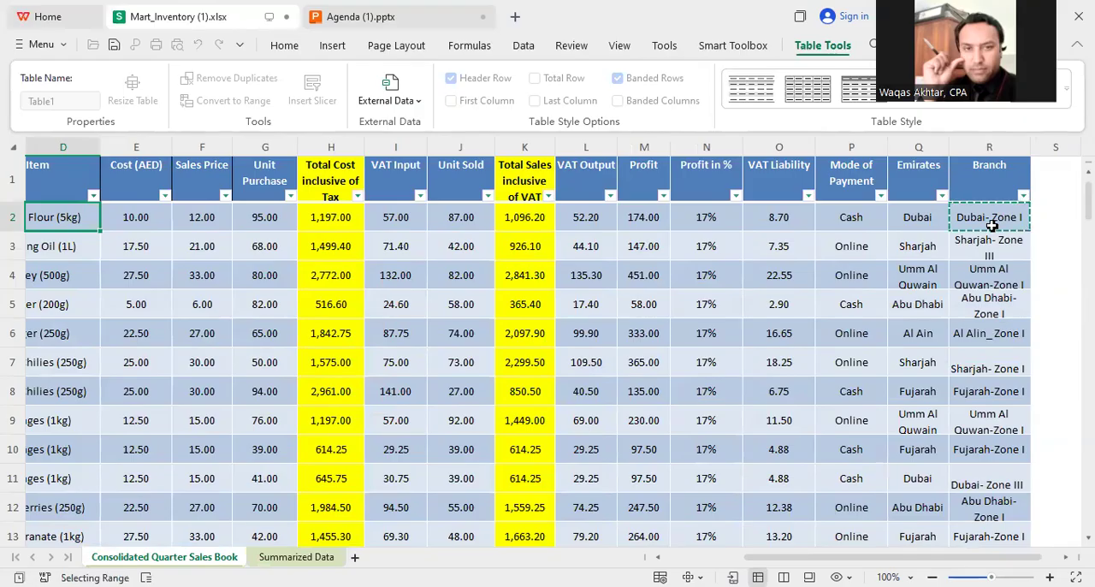
{"action": "key", "text": "ctrl+shift+Down"}
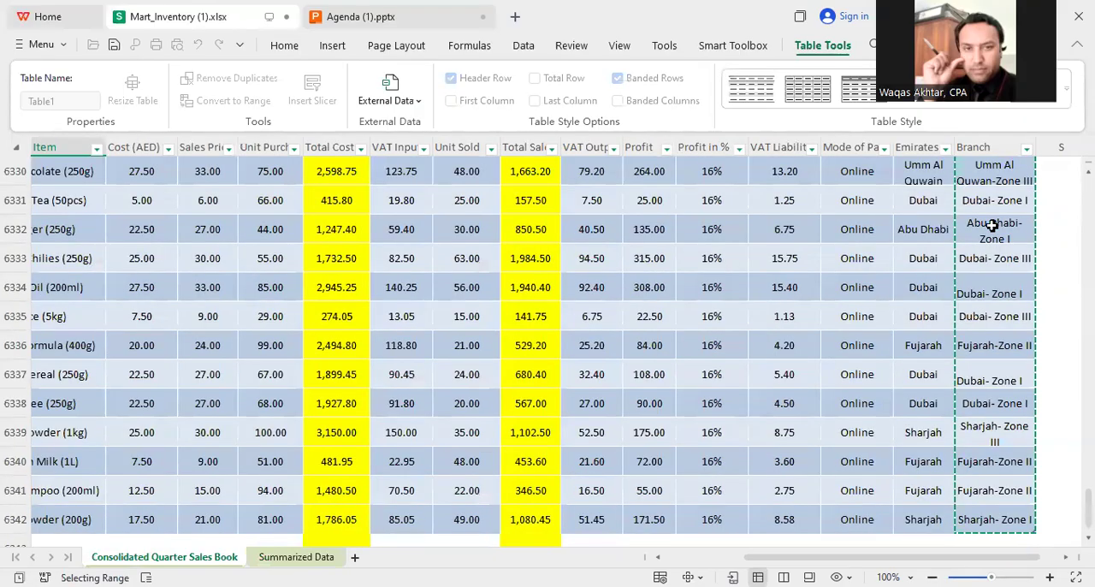
{"action": "type", "text": ","}
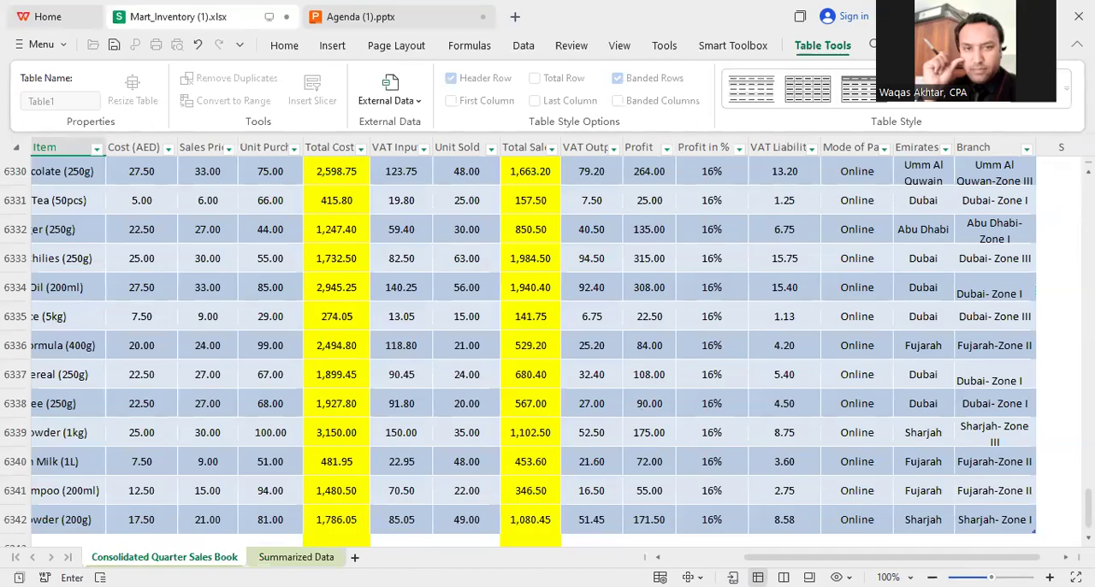
Step: Complete the H5 SUMIF formula with F5 as criterion and the Total Sales inclusive of VAT column as sum range
{"action": "left_click", "coordinate": [296, 557]}
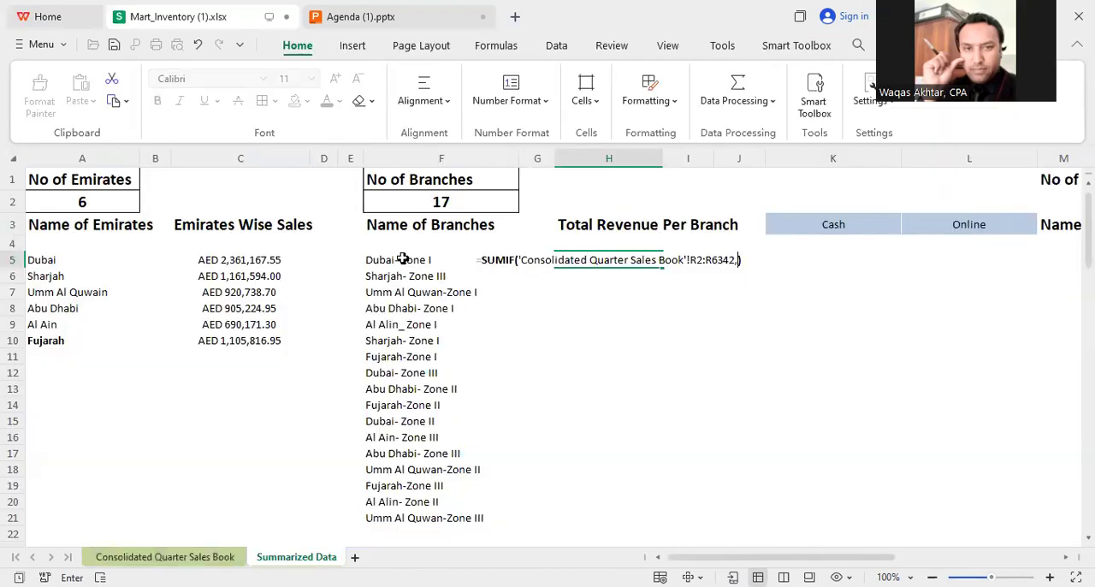
{"action": "left_click", "coordinate": [398, 265]}
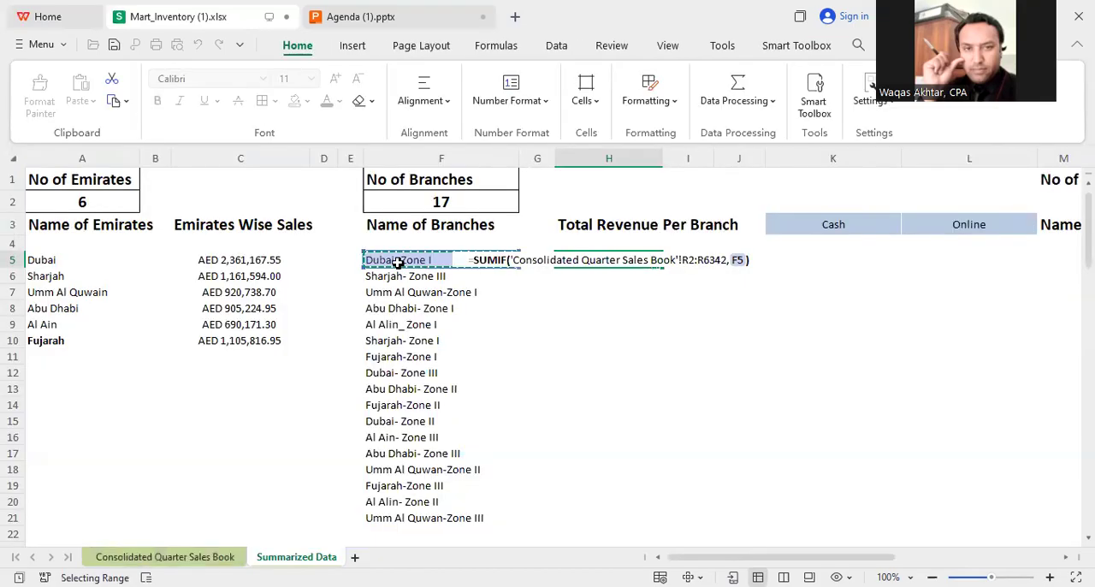
{"action": "type", "text": "m"}
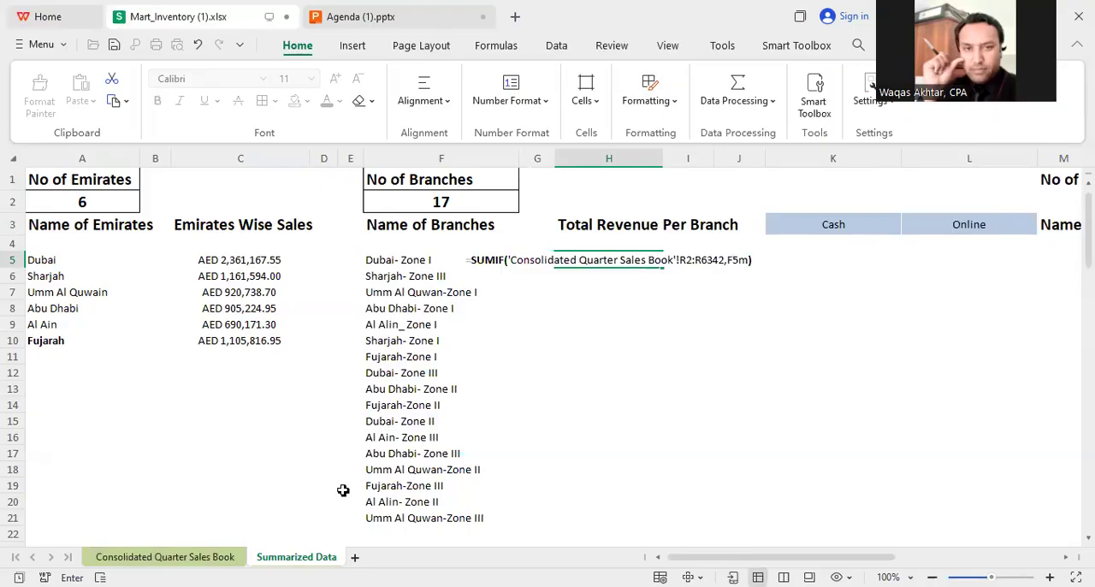
{"action": "key", "text": "BackSpace"}
{"action": "type", "text": ","}
{"action": "left_click", "coordinate": [164, 556]}
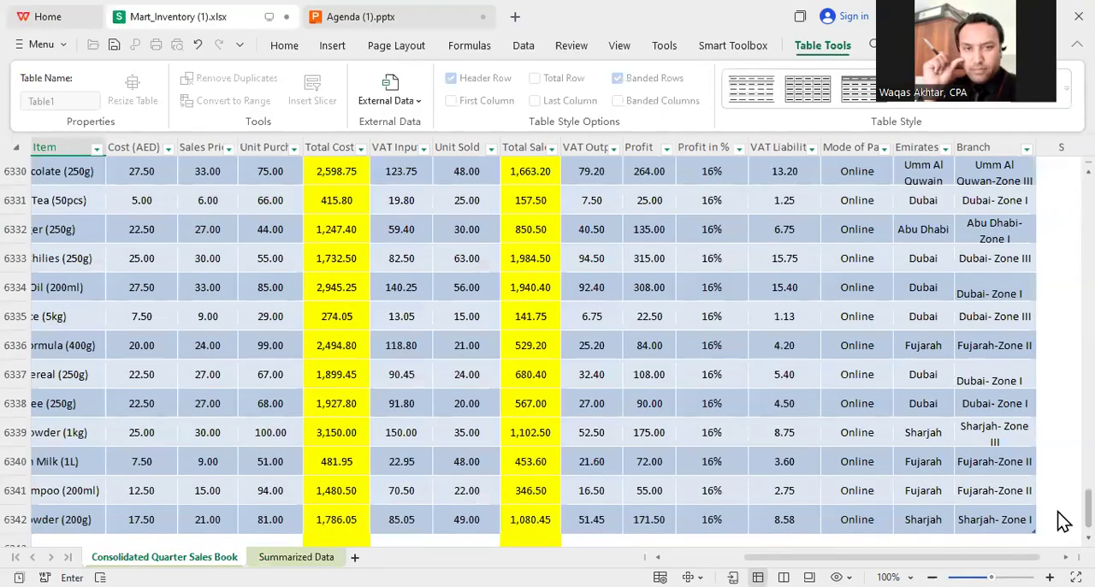
{"action": "left_click_drag", "start_coordinate": [1058, 507], "coordinate": [1058, 184]}
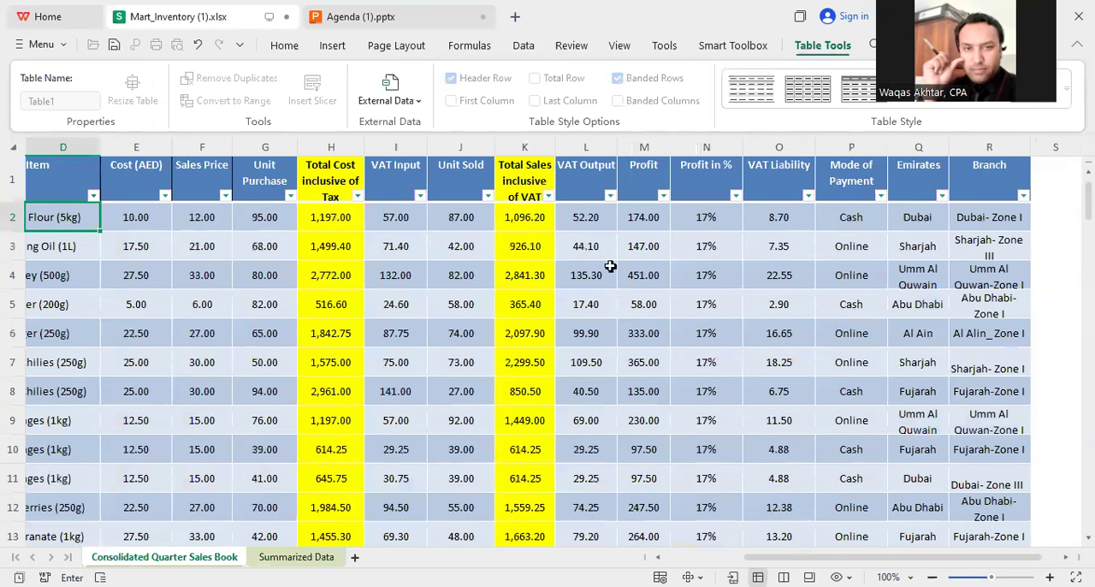
{"action": "left_click", "coordinate": [526, 221]}
{"action": "key", "text": "ctrl+shift+Down"}
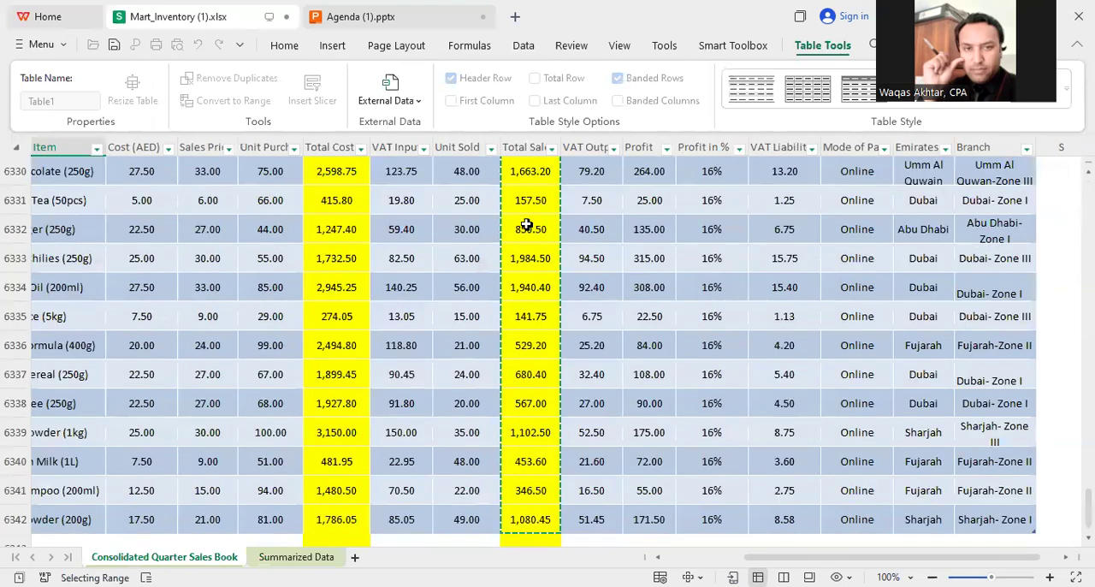
{"action": "key", "text": "Return"}
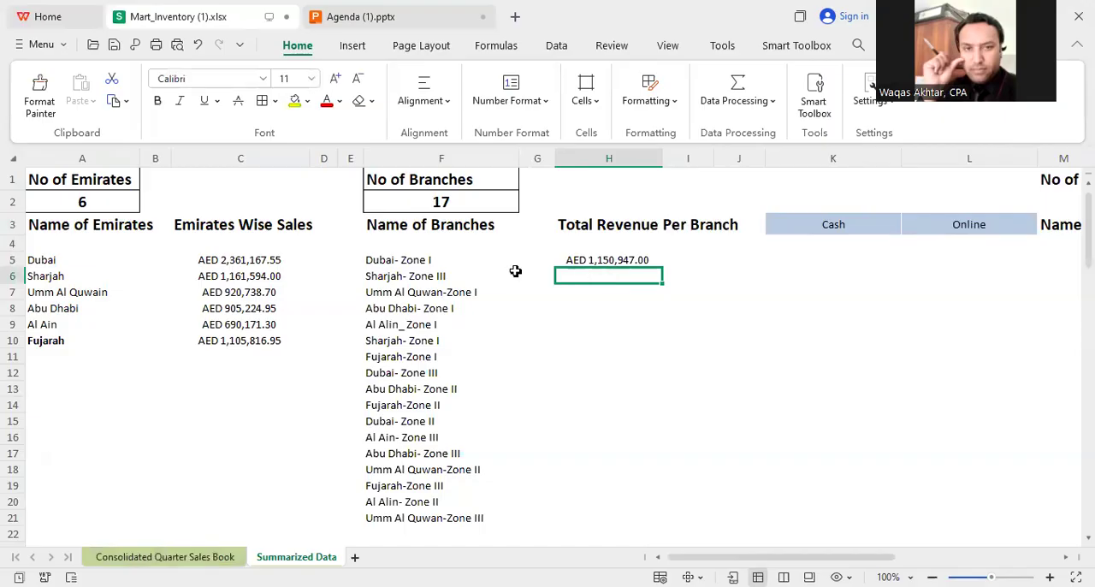
Step: Fill the branch revenue formula from H5 down to H21 for the remaining branches
{"action": "left_click", "coordinate": [405, 263]}
{"action": "left_click", "coordinate": [670, 304]}
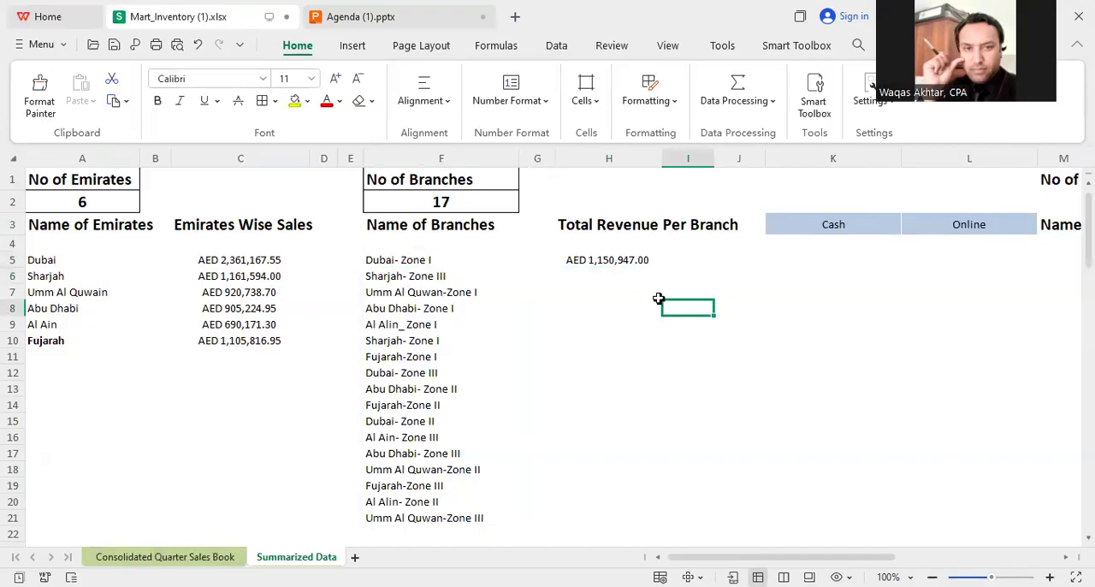
{"action": "left_click", "coordinate": [623, 263]}
{"action": "left_click_drag", "start_coordinate": [658, 266], "coordinate": [660, 524]}
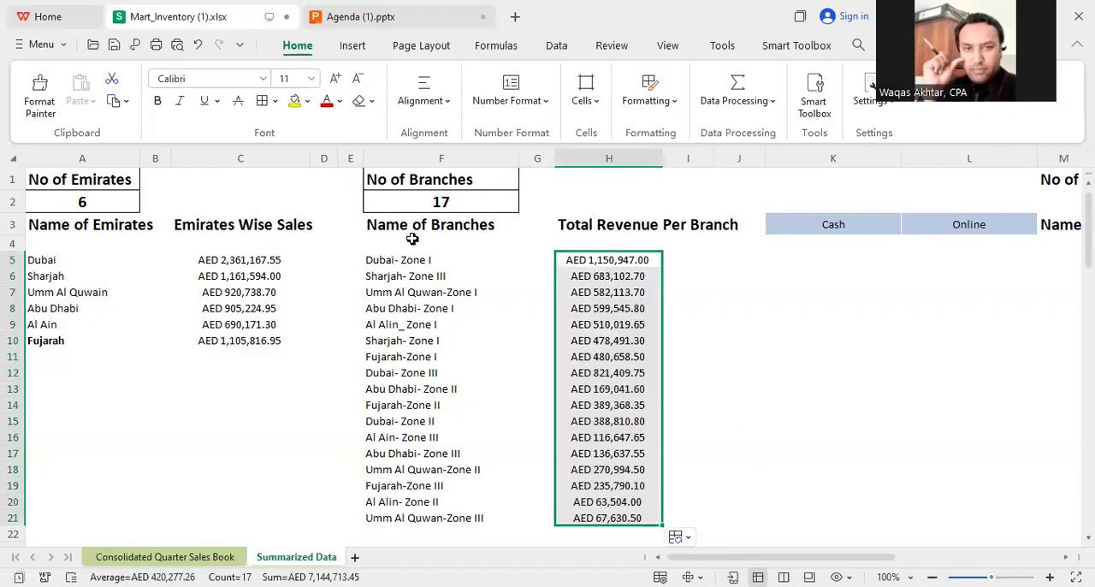
{"action": "left_click", "coordinate": [737, 292]}
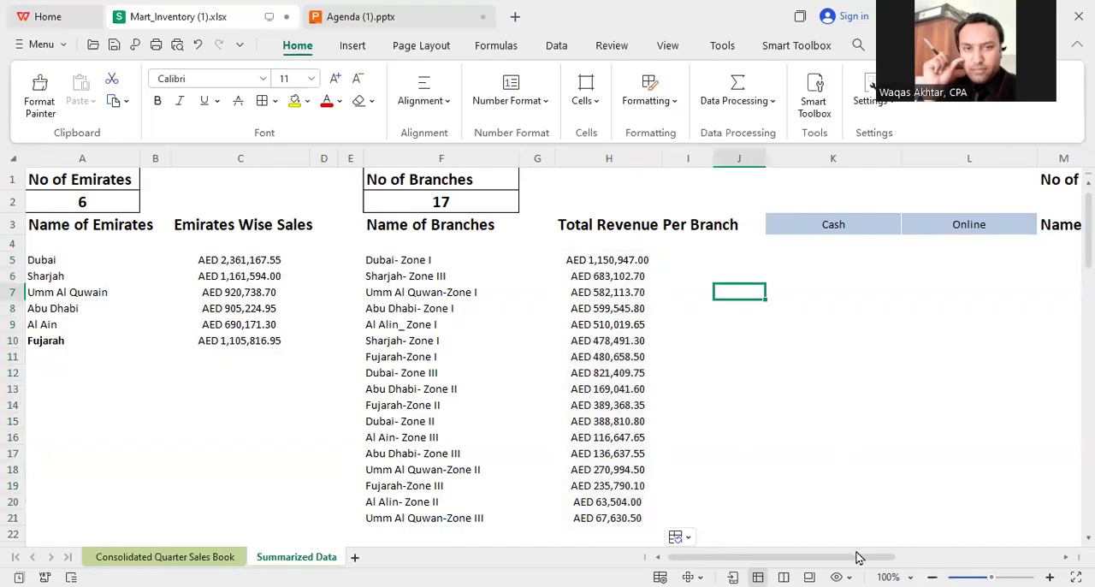
Step: Begin a SUMIF formula in K5 under Cash with the sales book's Mode of Payment column, P2:P6342, as the criteria range
{"action": "left_click_drag", "start_coordinate": [868, 557], "coordinate": [913, 548]}
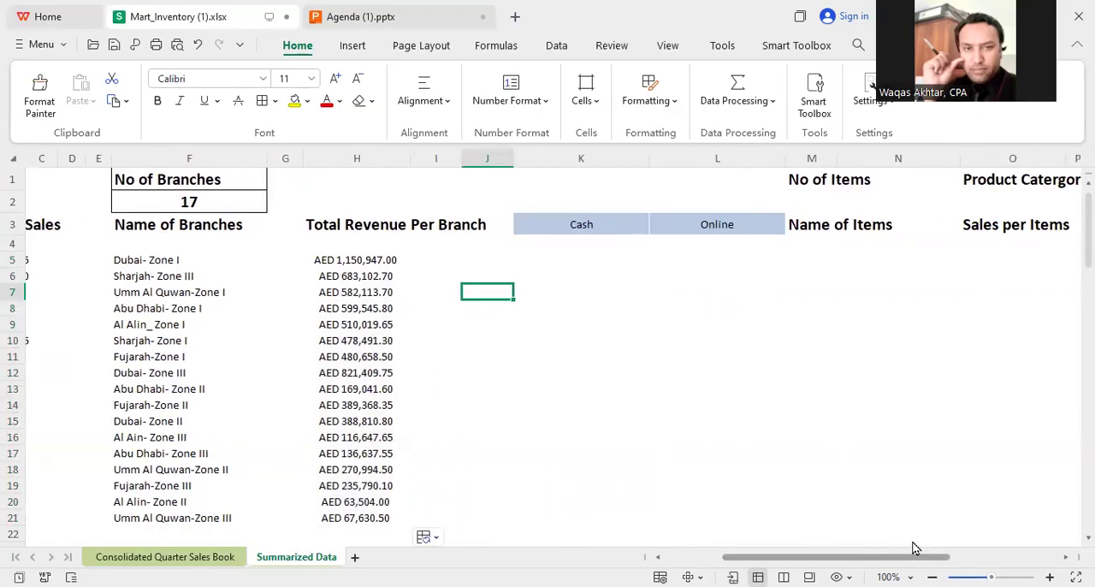
{"action": "left_click", "coordinate": [581, 225]}
{"action": "left_click", "coordinate": [700, 225]}
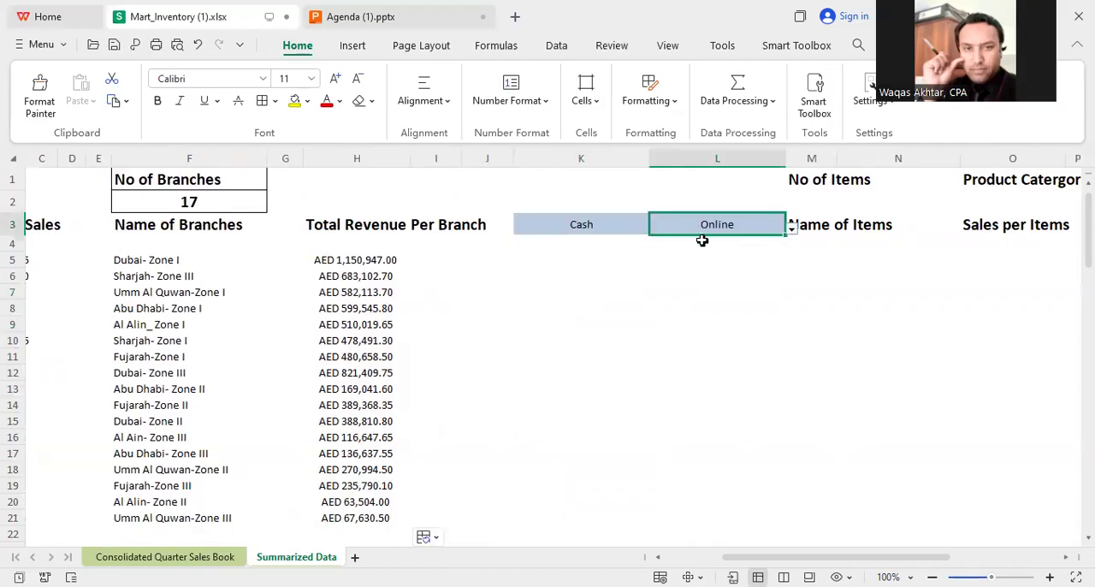
{"action": "left_click", "coordinate": [570, 260]}
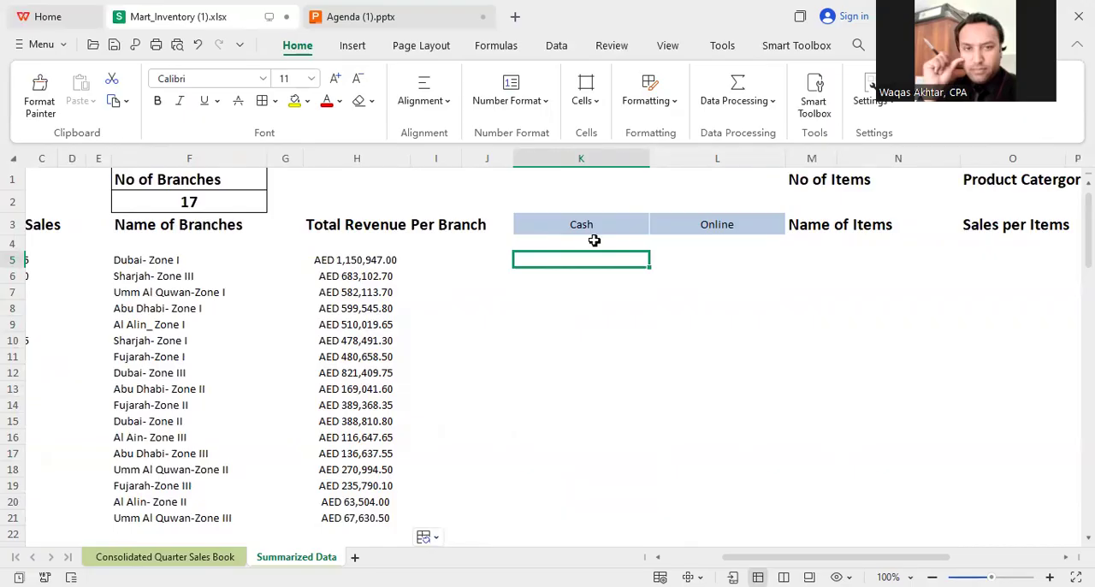
{"action": "left_click", "coordinate": [707, 259]}
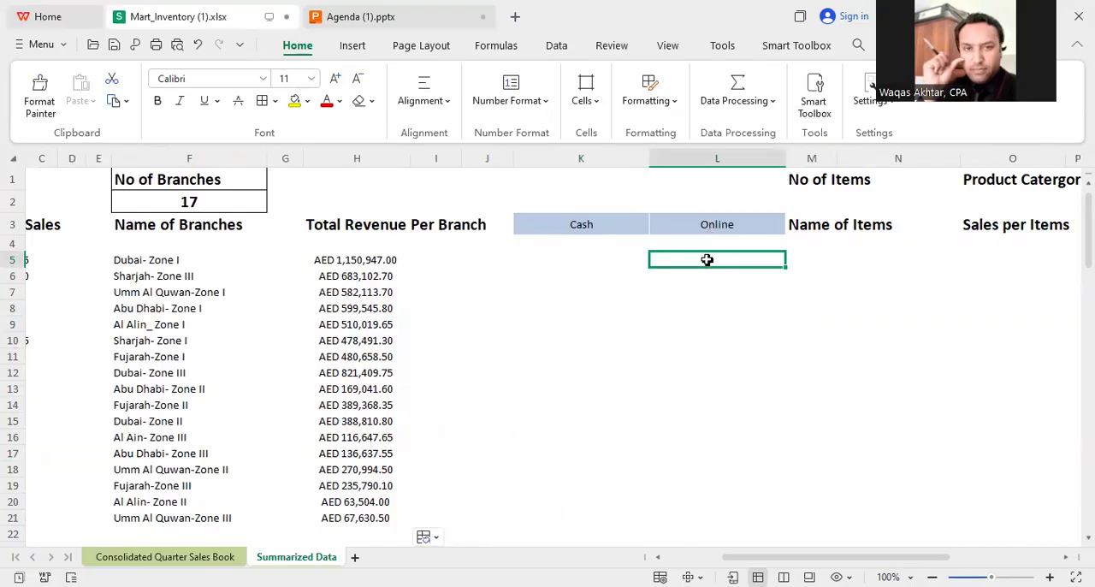
{"action": "left_click", "coordinate": [599, 262]}
{"action": "type", "text": "="}
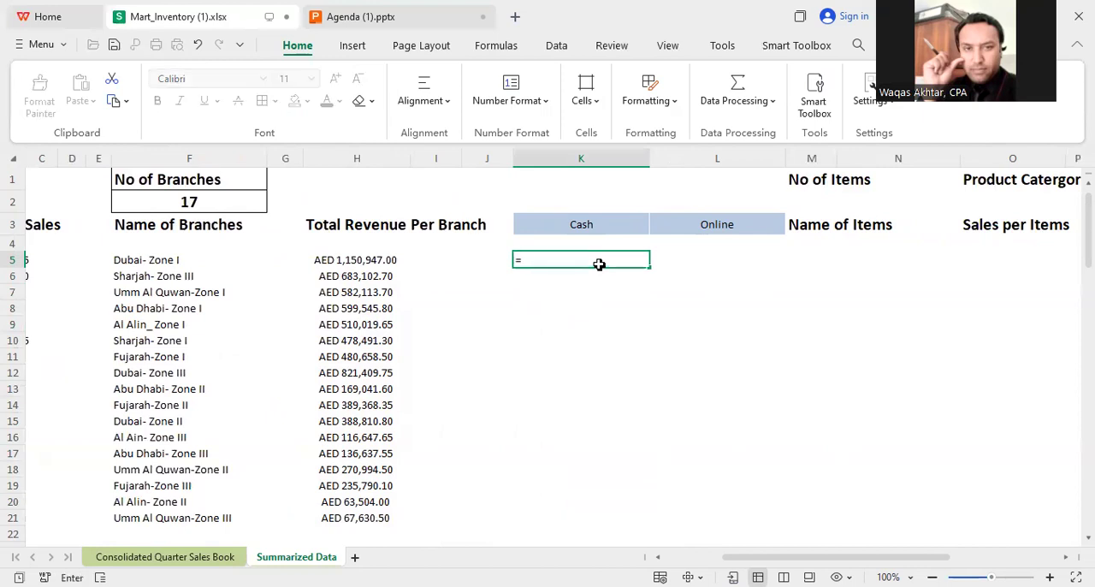
{"action": "type", "text": "SUMIF("}
{"action": "left_click", "coordinate": [186, 560]}
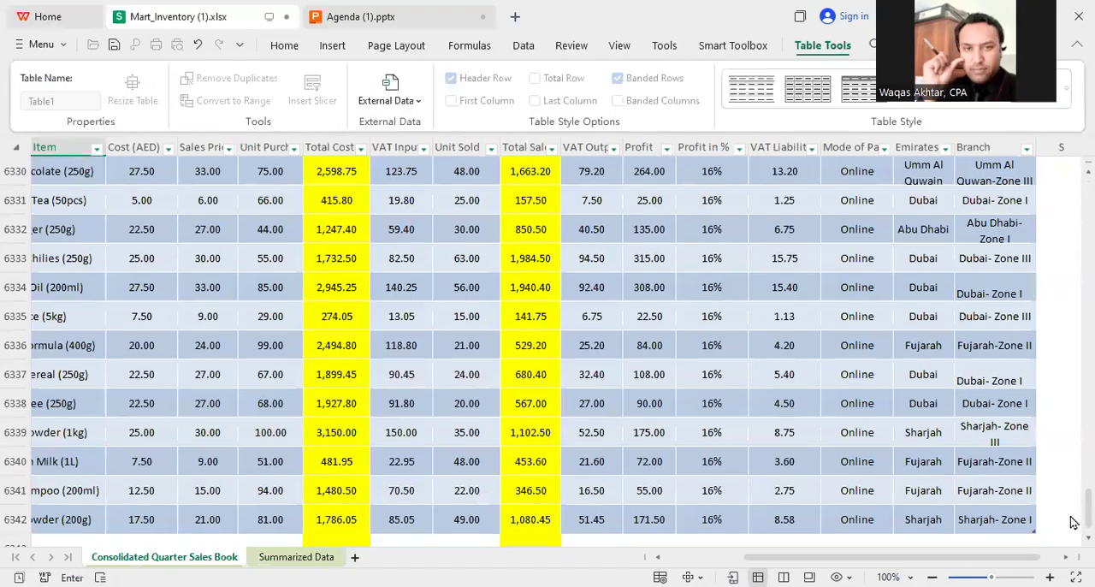
{"action": "left_click_drag", "start_coordinate": [1076, 509], "coordinate": [1078, 180]}
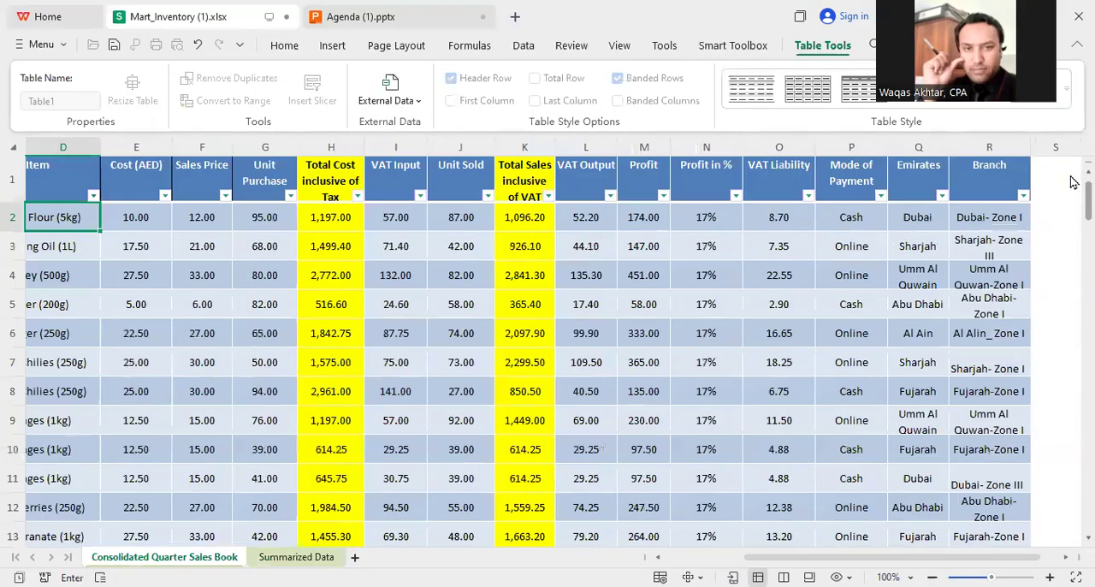
{"action": "left_click", "coordinate": [846, 221]}
{"action": "key", "text": "ctrl+shift+Down"}
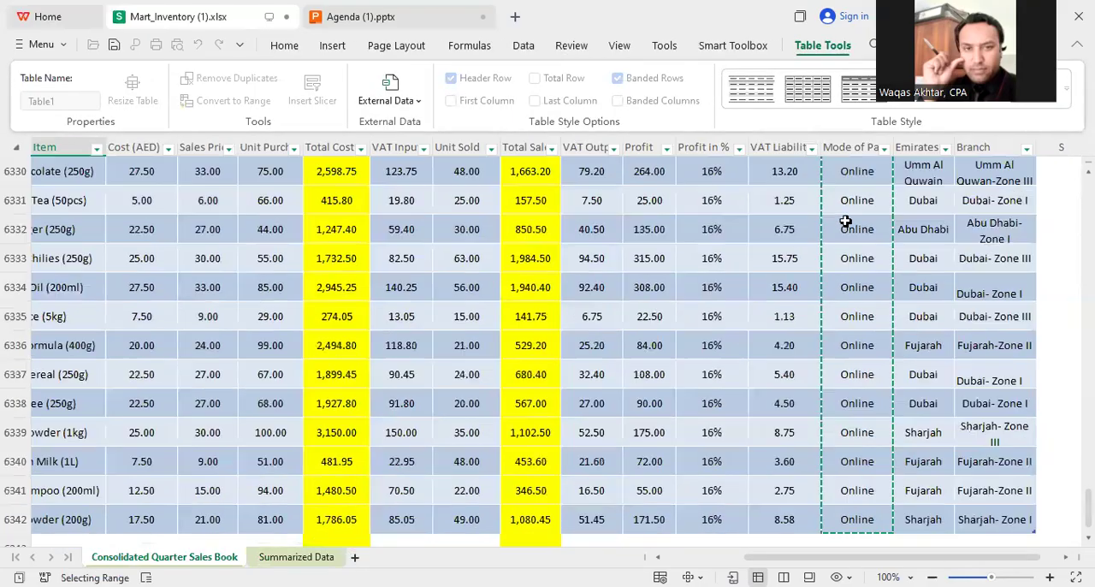
{"action": "type", "text": ","}
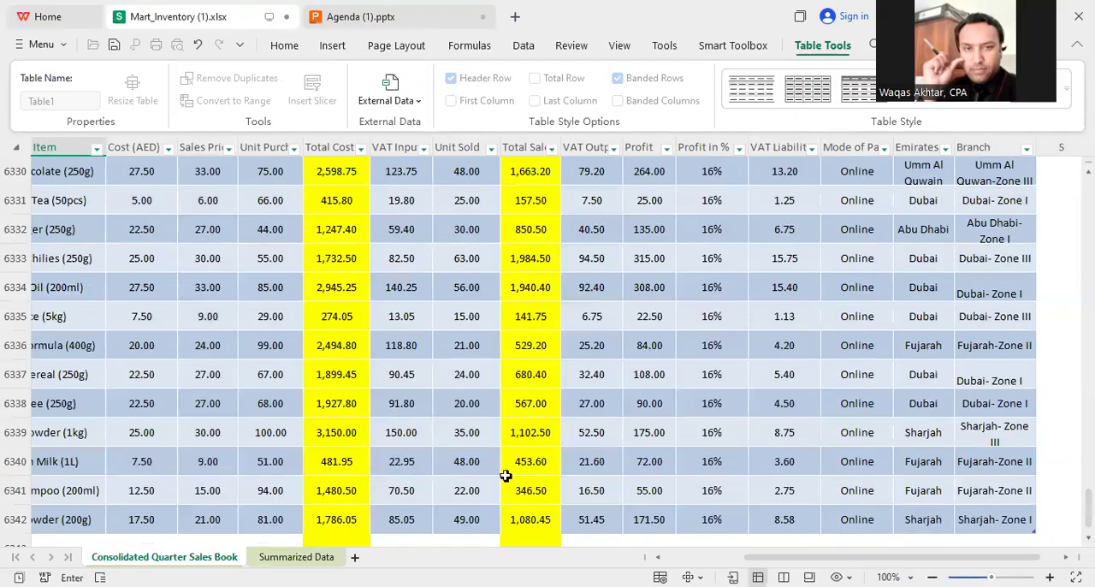
Step: Complete the K5 SUMIF formula with the Cash heading K3 as criterion and the Total Sales inclusive of VAT column as sum range
{"action": "left_click", "coordinate": [296, 557]}
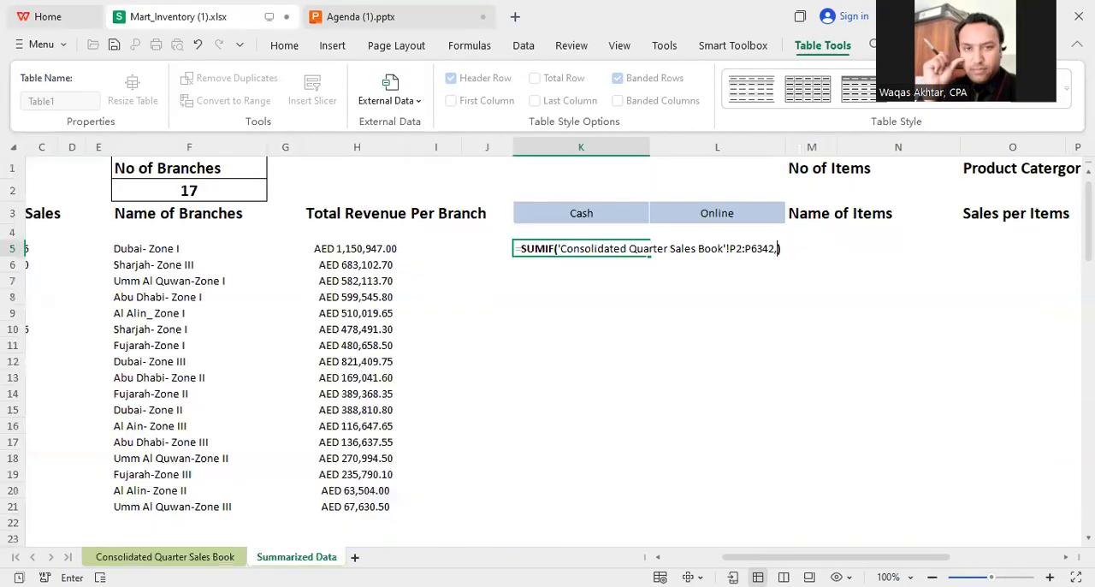
{"action": "left_click", "coordinate": [579, 224]}
{"action": "type", "text": ","}
{"action": "left_click", "coordinate": [164, 557]}
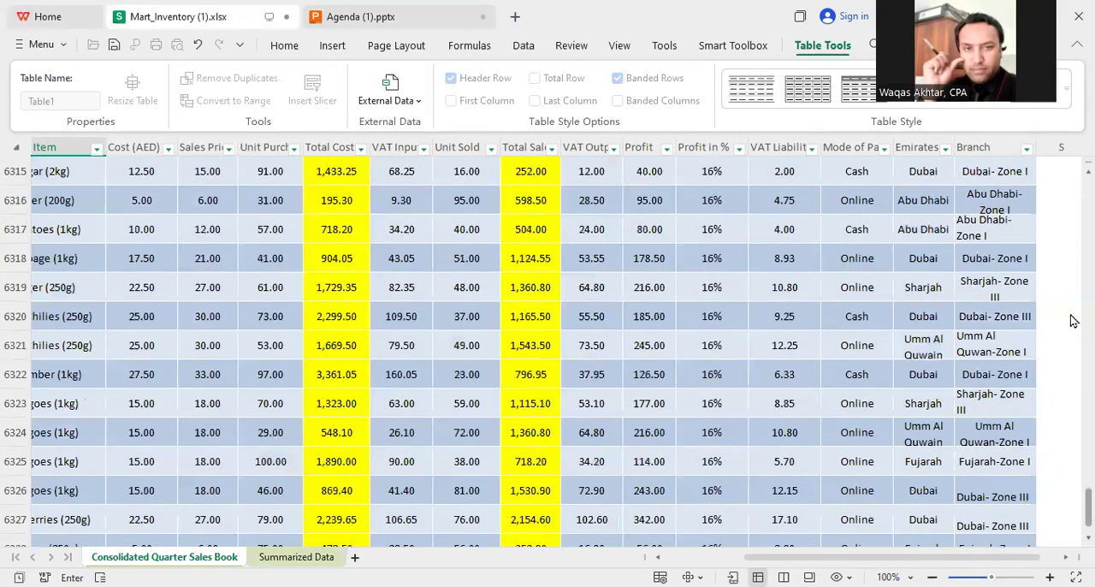
{"action": "left_click_drag", "start_coordinate": [1071, 316], "coordinate": [1071, 133]}
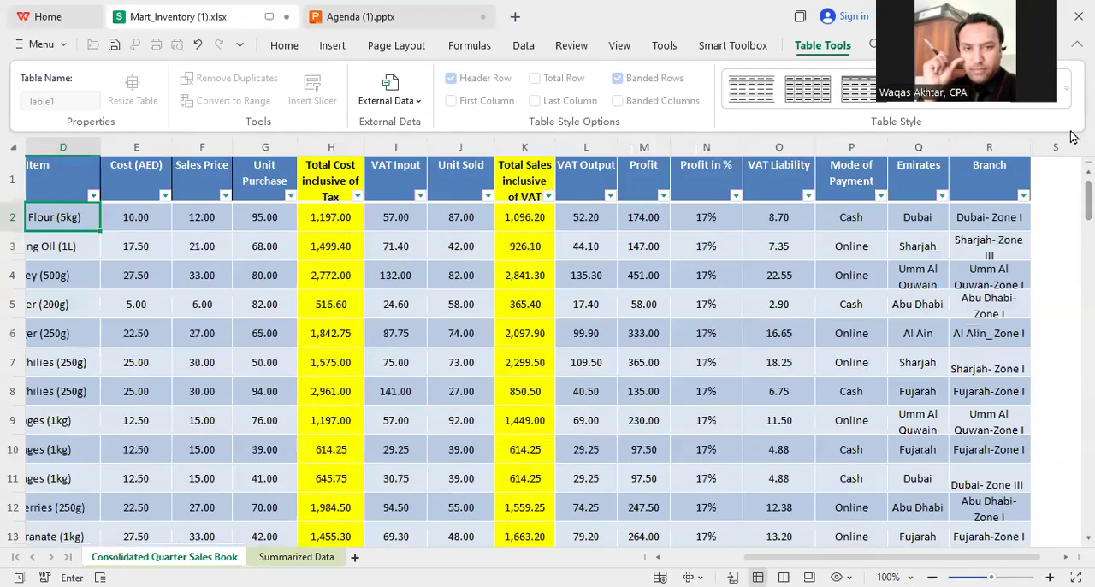
{"action": "left_click", "coordinate": [533, 218]}
{"action": "key", "text": "Return"}
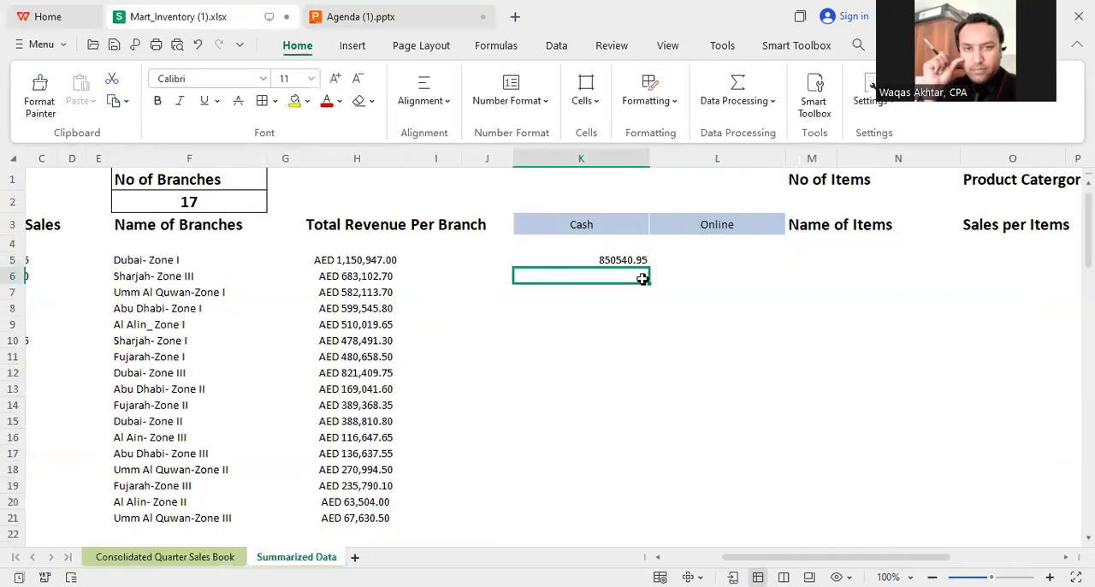
Step: Copy the AED currency formatting from the first branch revenue cell, H5, to the Cash total in K5
{"action": "left_click", "coordinate": [620, 260]}
{"action": "left_click", "coordinate": [319, 265]}
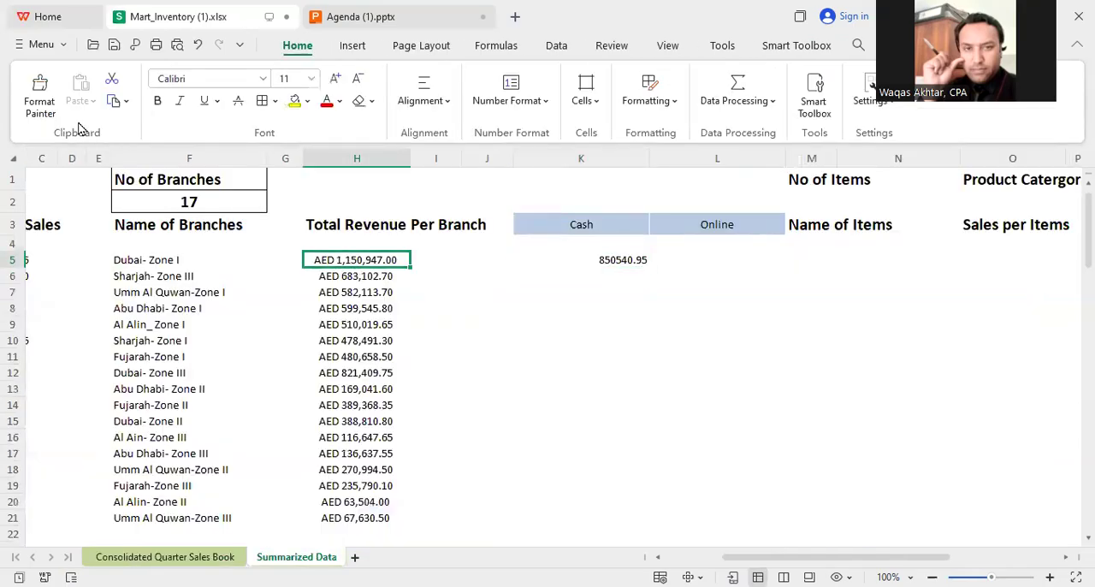
{"action": "left_click", "coordinate": [39, 86]}
{"action": "left_click", "coordinate": [597, 264]}
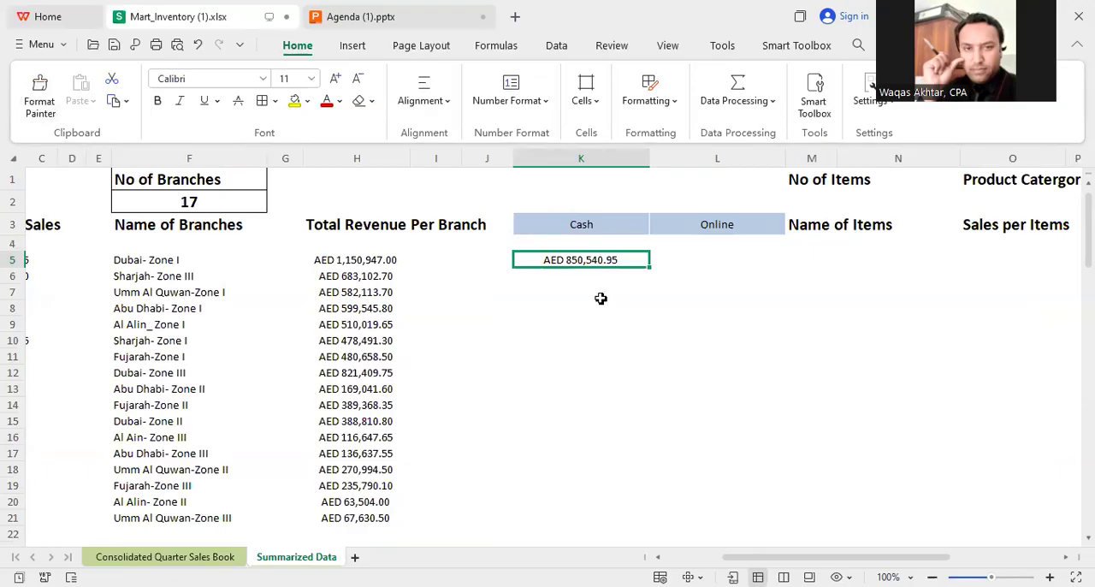
Step: Begin a SUMIF formula in L5 under Online with the sales book's Mode of Payment column, P2:P6342, as the criteria range
{"action": "left_click", "coordinate": [700, 259]}
{"action": "type", "text": "="}
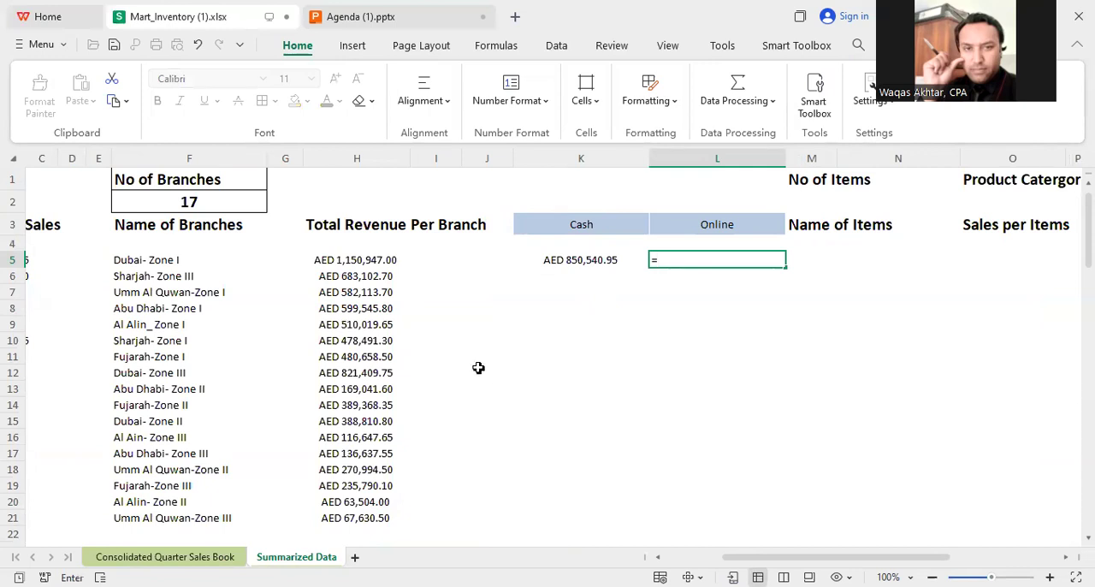
{"action": "type", "text": "SUMIF("}
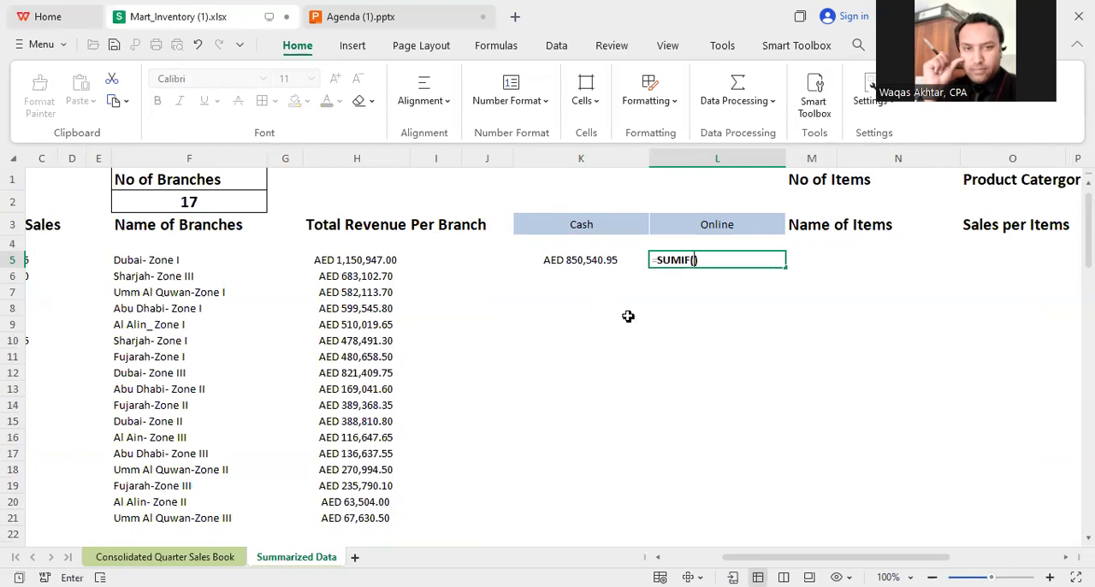
{"action": "left_click", "coordinate": [196, 557]}
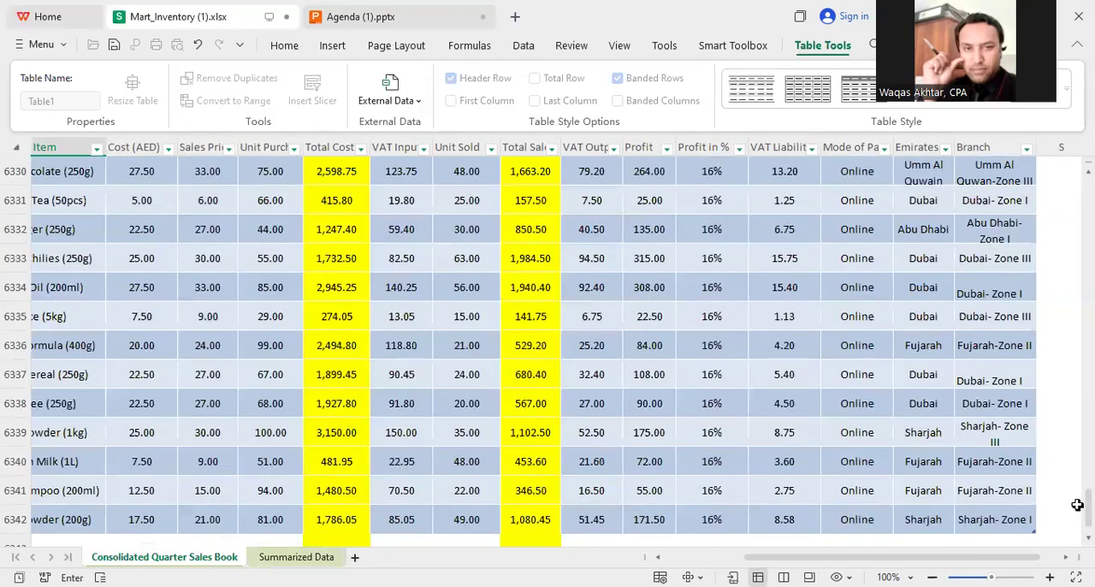
{"action": "left_click_drag", "start_coordinate": [1063, 509], "coordinate": [1063, 169]}
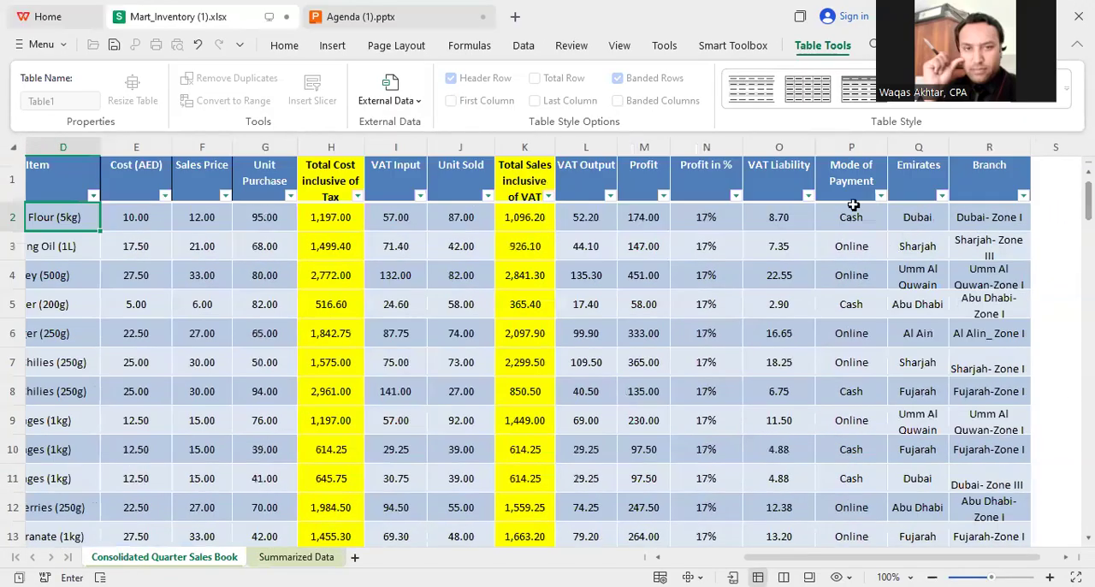
{"action": "left_click", "coordinate": [843, 223]}
{"action": "key", "text": "ctrl+shift+Down"}
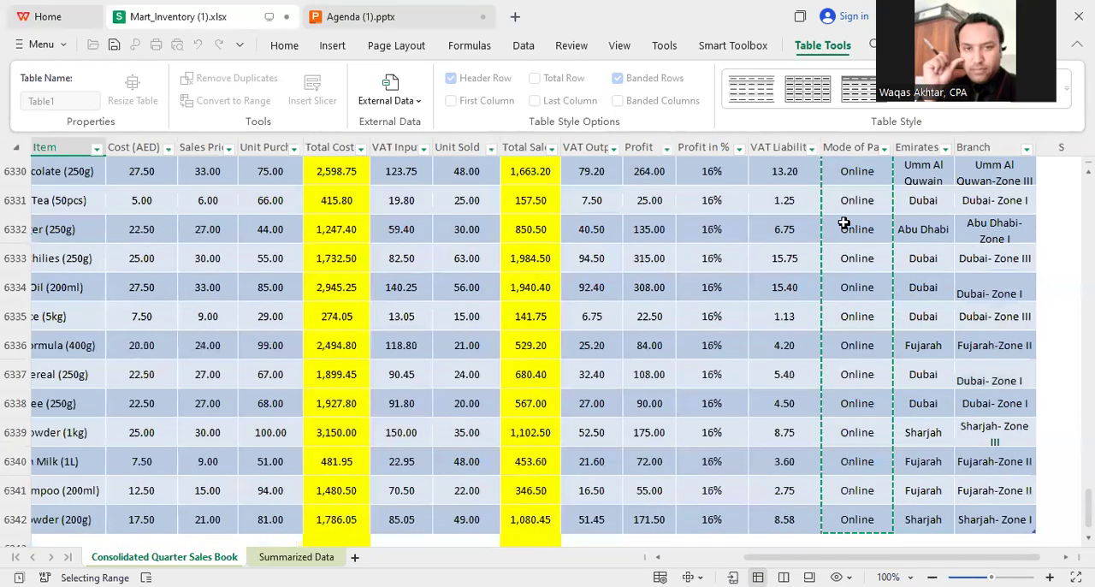
{"action": "type", "text": ","}
Step: Complete the L5 SUMIF formula with the Online heading L3 as criterion and Total Sales inclusive of VAT, K2:K6342, as sum range
{"action": "left_click", "coordinate": [296, 557]}
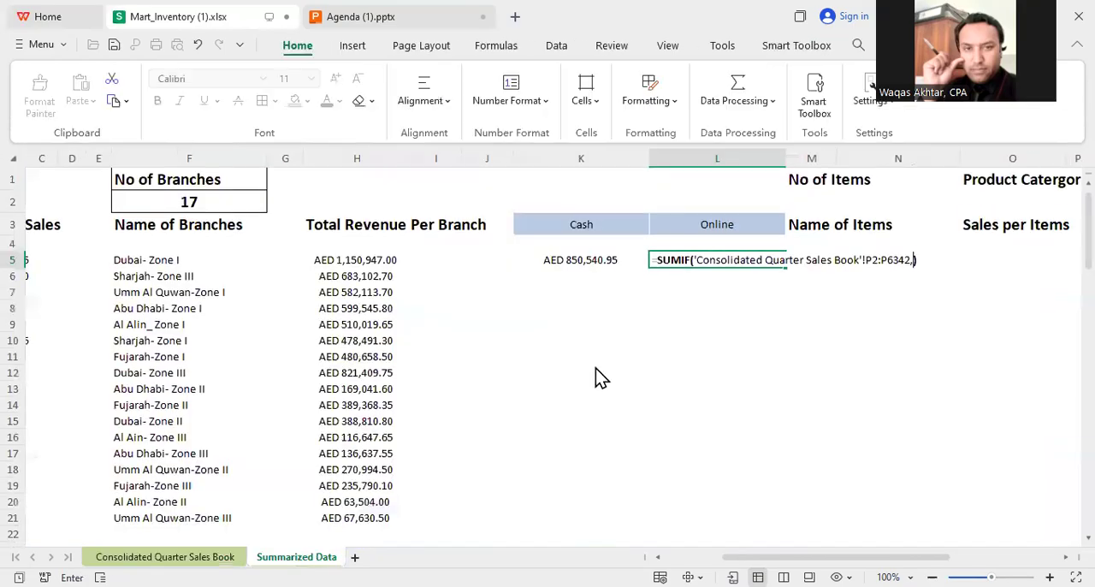
{"action": "left_click", "coordinate": [721, 223]}
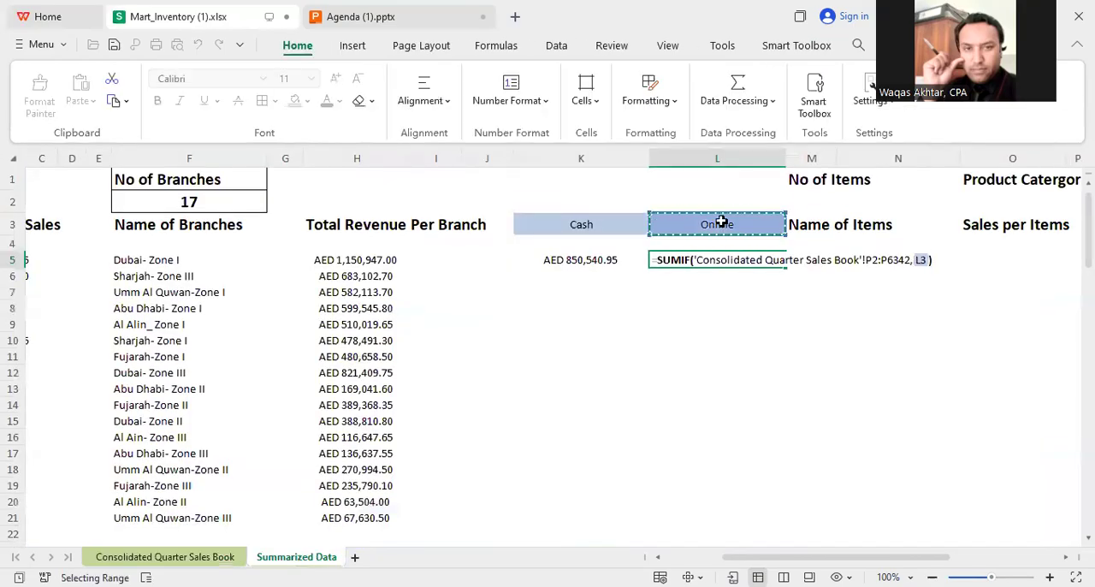
{"action": "left_click", "coordinate": [191, 557]}
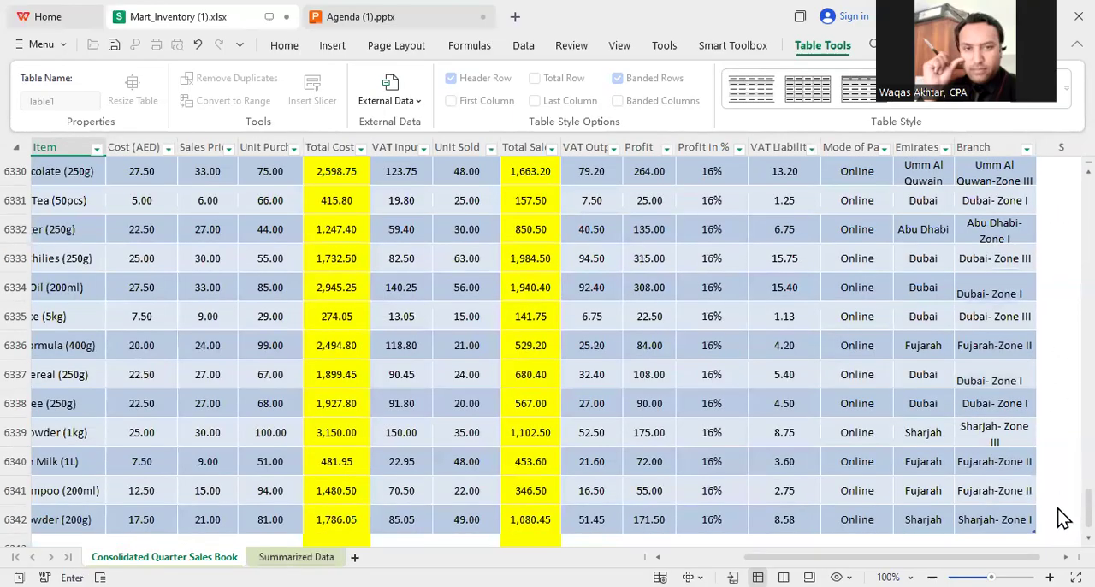
{"action": "left_click_drag", "start_coordinate": [1069, 519], "coordinate": [1066, 171]}
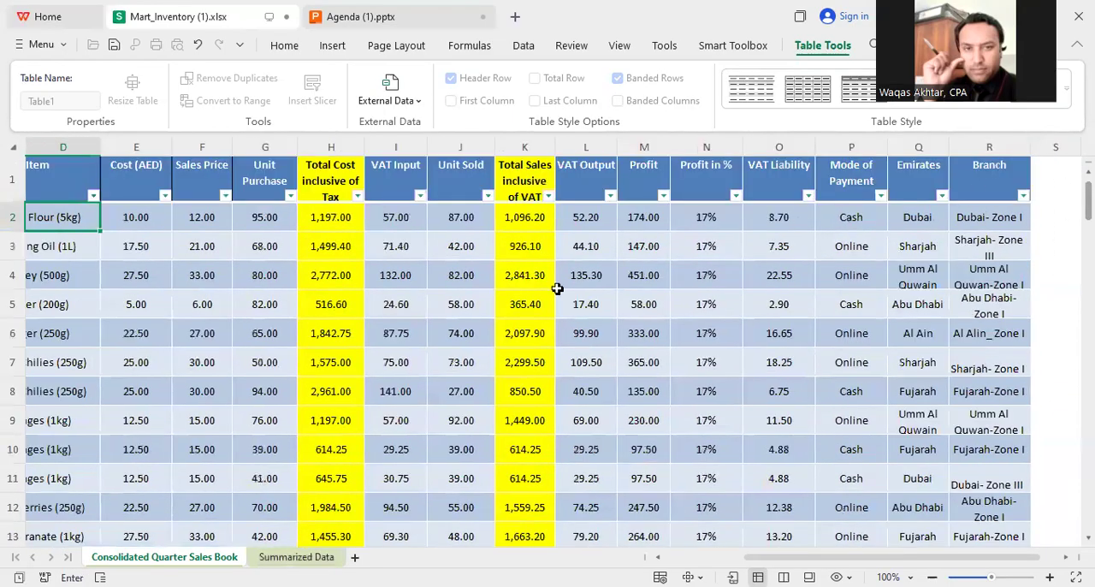
{"action": "left_click", "coordinate": [523, 218]}
{"action": "key", "text": "ctrl+shift+Down"}
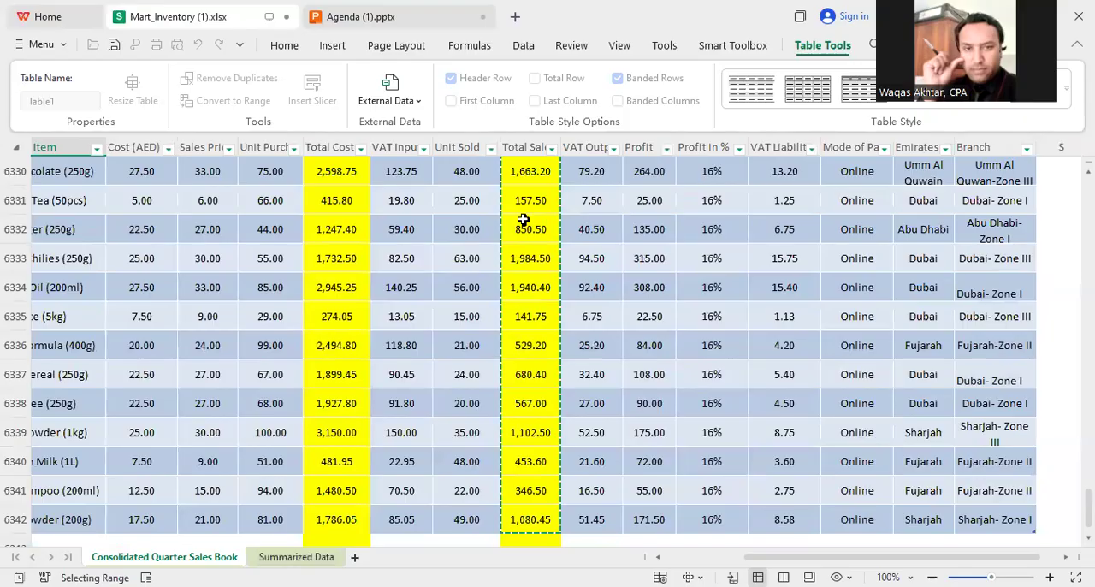
{"action": "key", "text": "Return"}
Step: Copy the AED currency formatting from the Cash total in K5 to the Online total in L5
{"action": "left_click", "coordinate": [577, 259]}
{"action": "left_click", "coordinate": [40, 90]}
{"action": "left_click", "coordinate": [714, 259]}
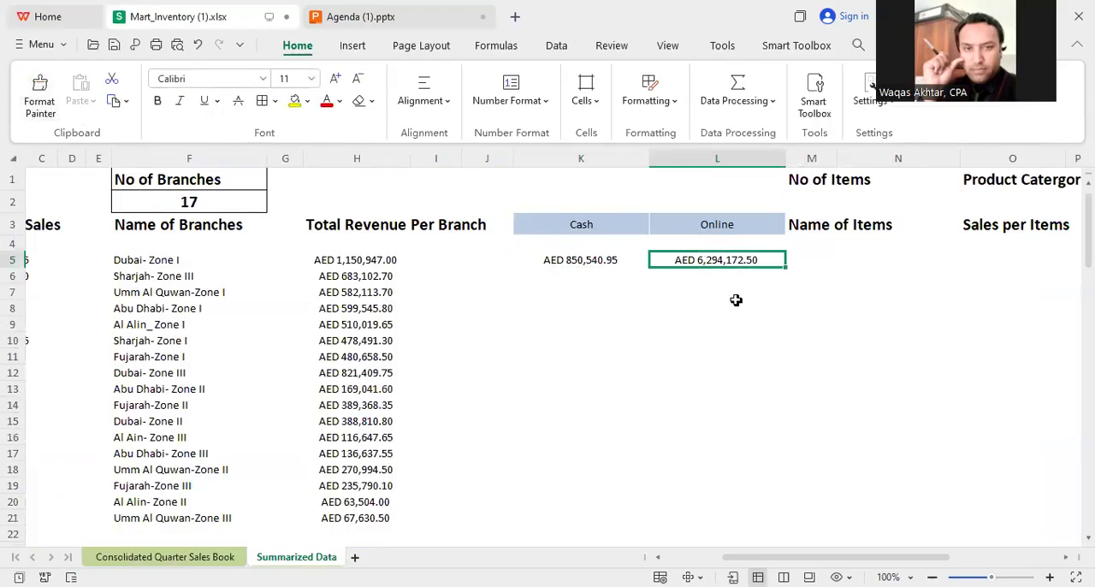
{"action": "left_click", "coordinate": [731, 306]}
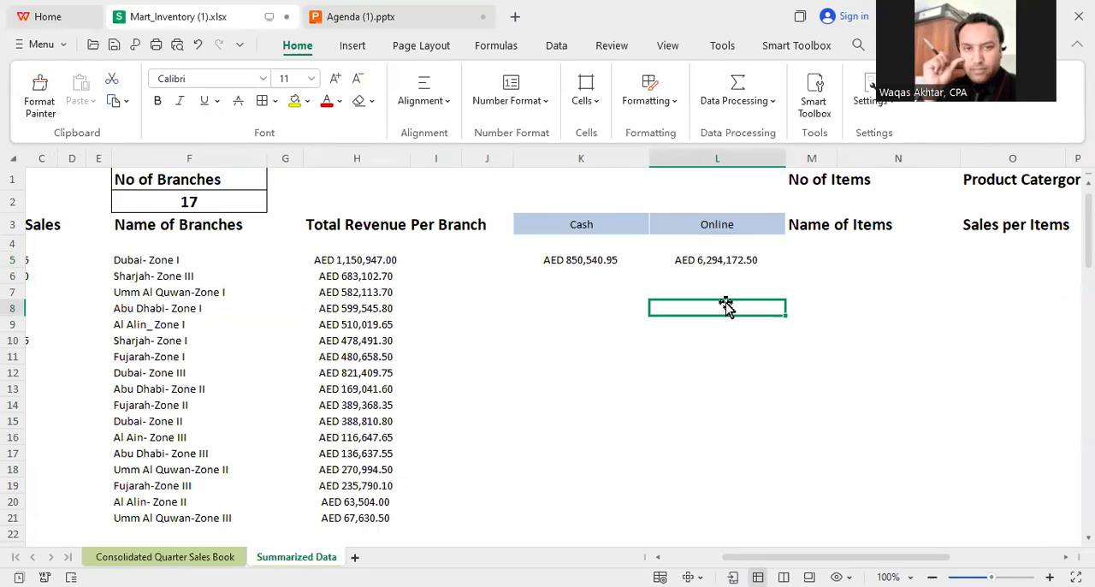
Step: Enter a formula in M2 under No of Items that counts the UNIQUE entries of the sales book's Item column, D2:D6342
{"action": "left_click", "coordinate": [822, 202]}
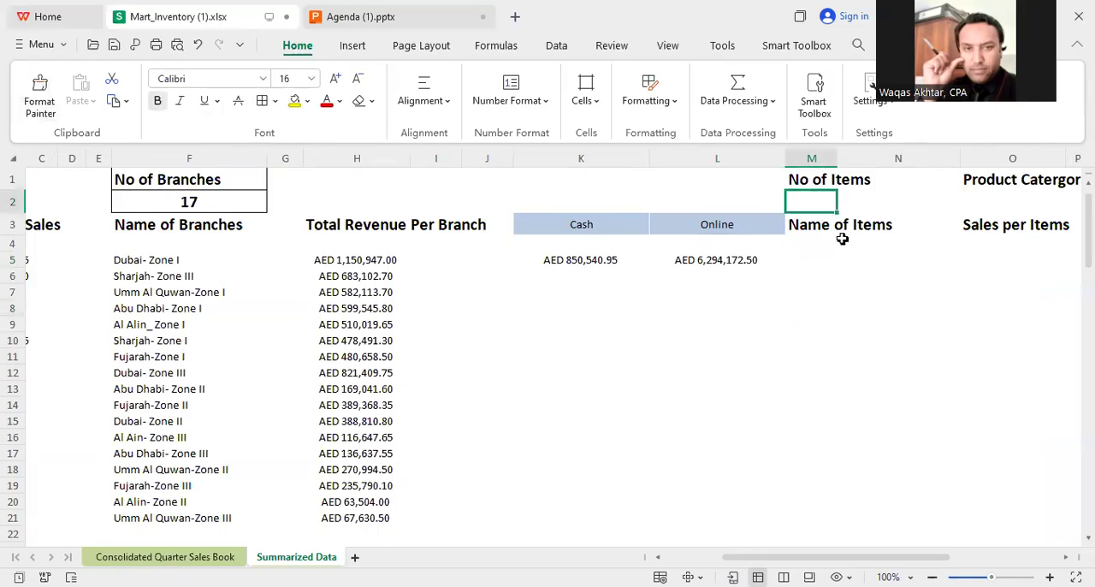
{"action": "type", "text": "="}
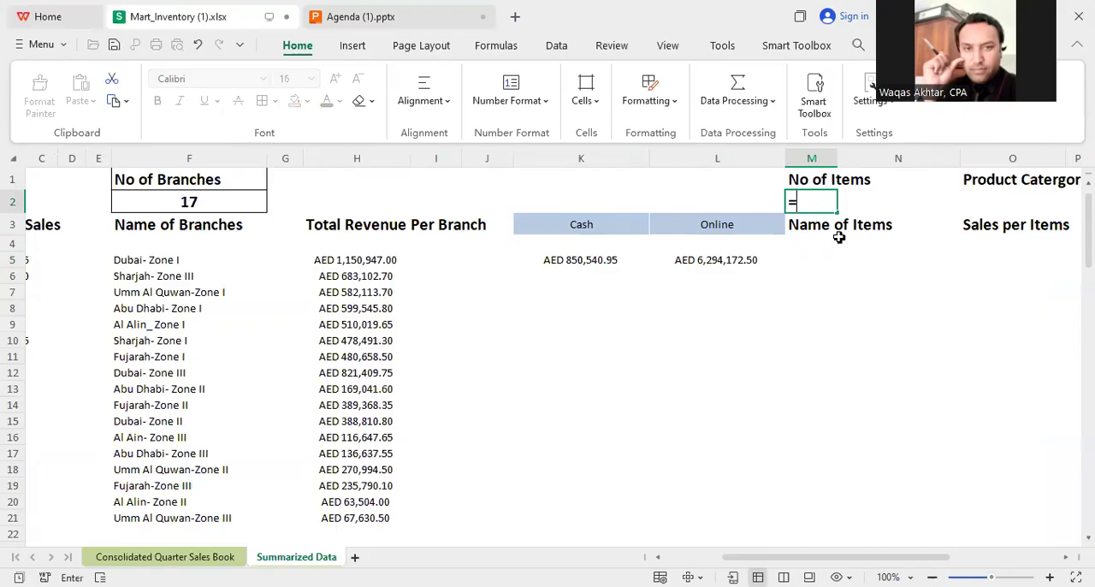
{"action": "type", "text": "UNIQUE("}
{"action": "left_click", "coordinate": [164, 557]}
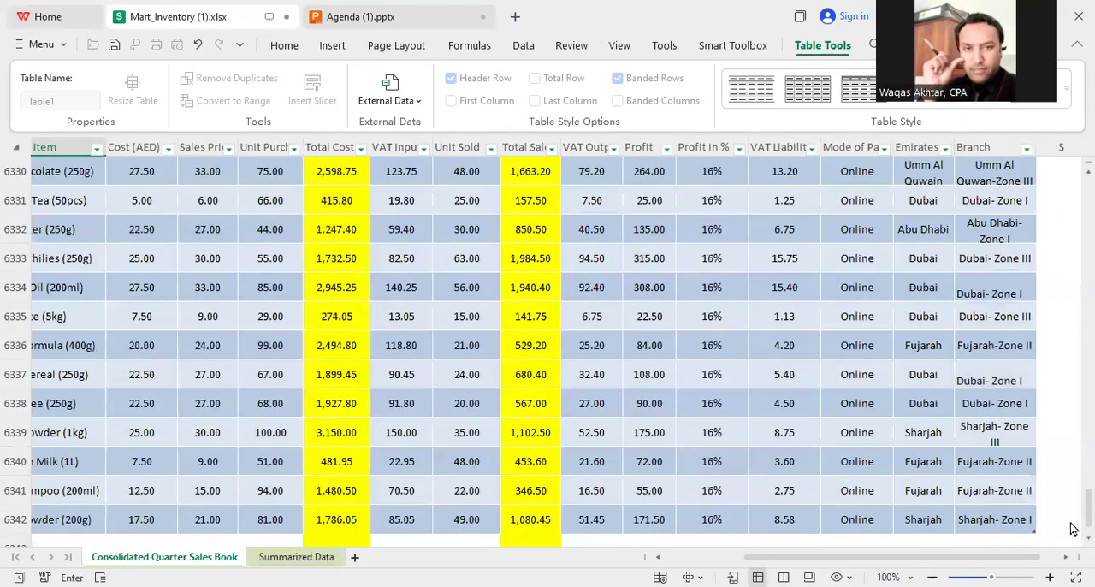
{"action": "left_click_drag", "start_coordinate": [1079, 513], "coordinate": [1065, 175]}
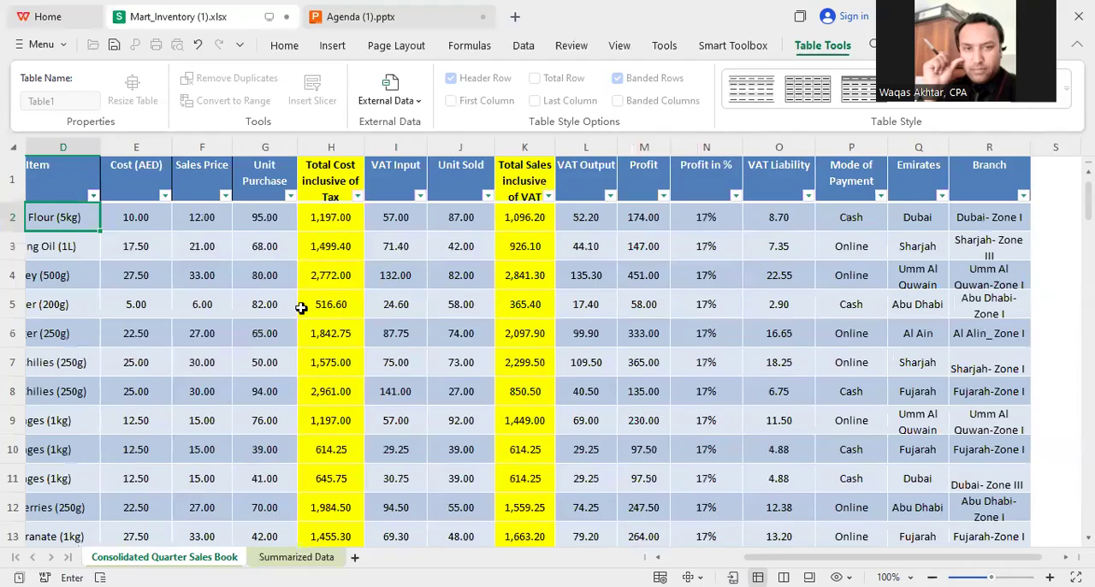
{"action": "left_click_drag", "start_coordinate": [807, 559], "coordinate": [719, 552]}
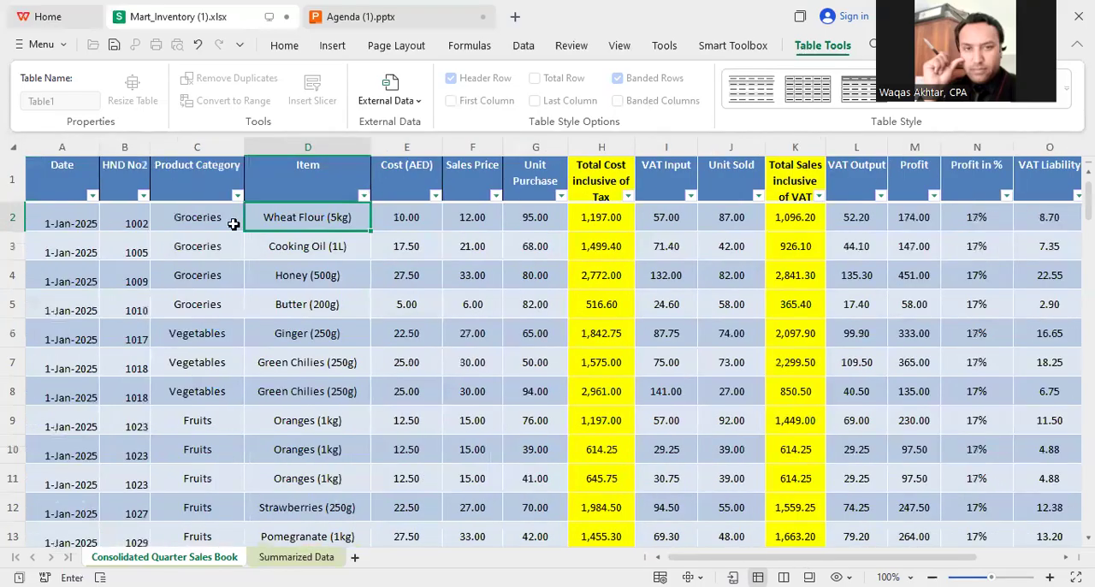
{"action": "key", "text": "ctrl+c"}
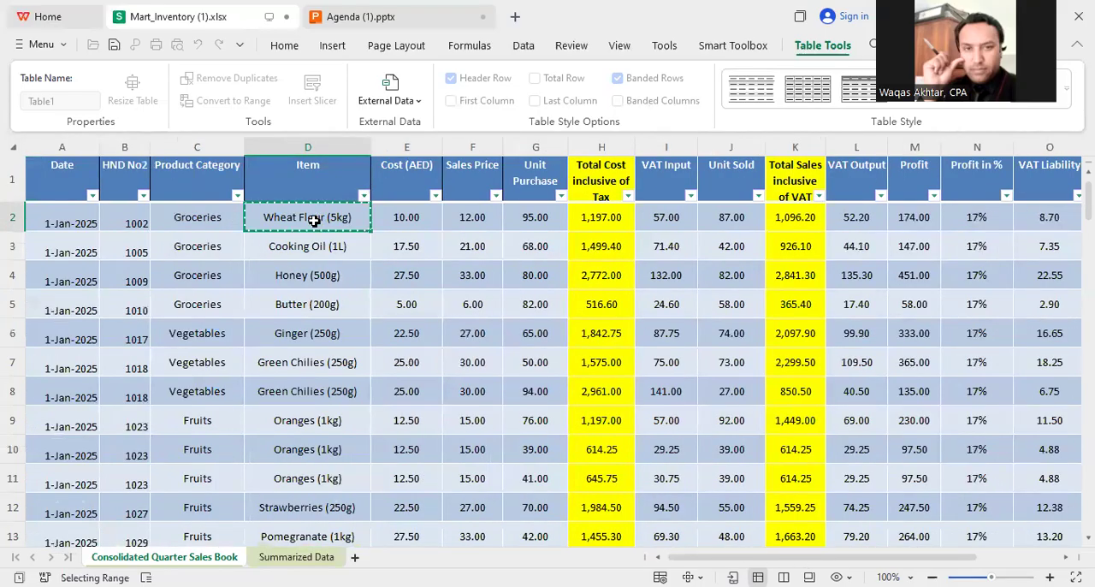
{"action": "key", "text": "ctrl+shift+Down"}
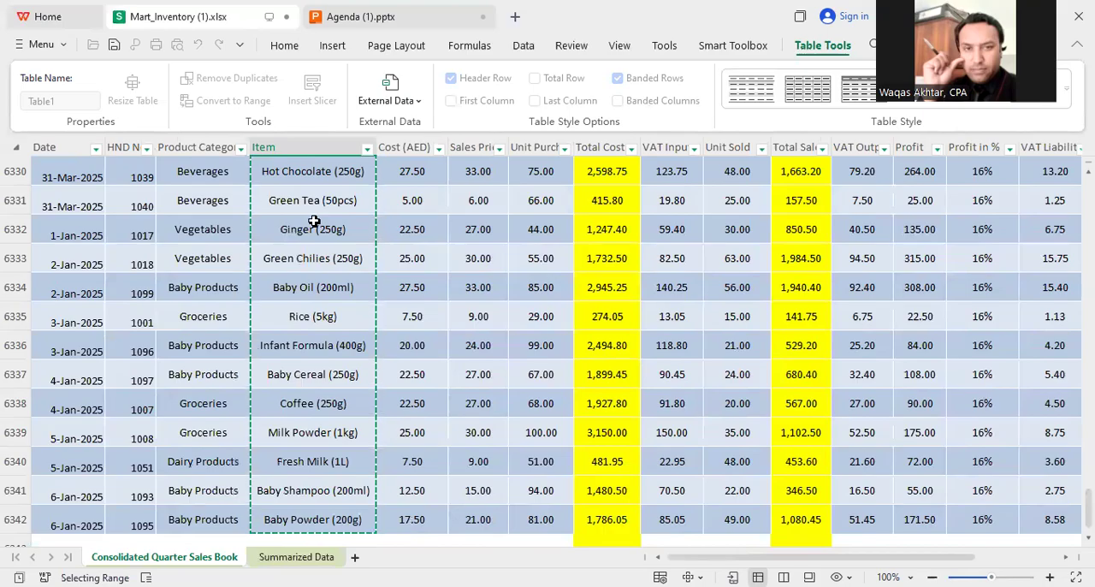
{"action": "key", "text": "ctrl+Page_Down"}
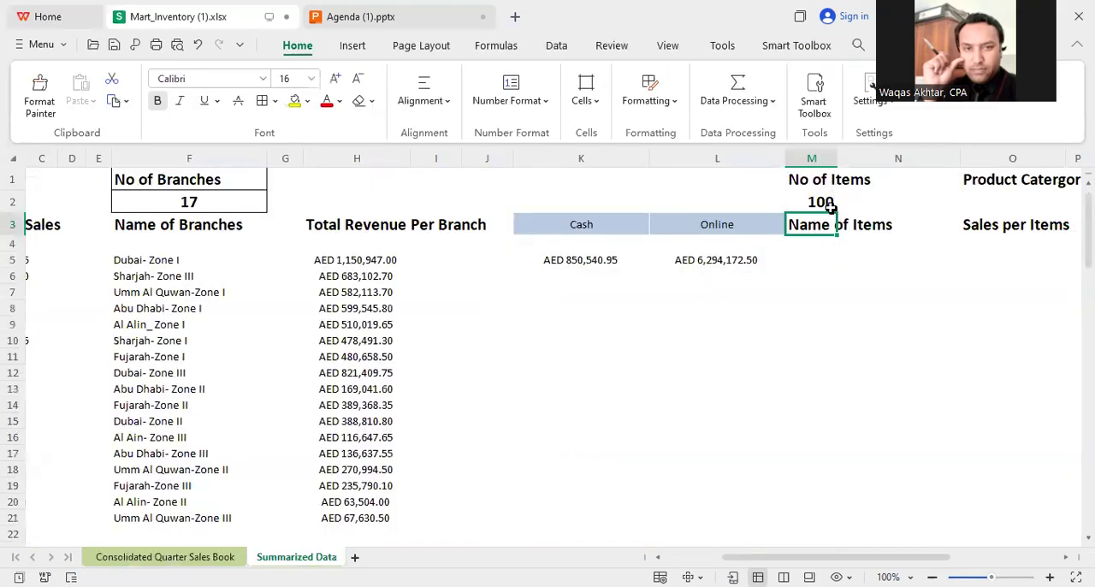
Step: Enter a formula in O2 under Product Catergories that counts the UNIQUE entries of the sales book's Product Category column, C2:C6342
{"action": "left_click", "coordinate": [825, 259]}
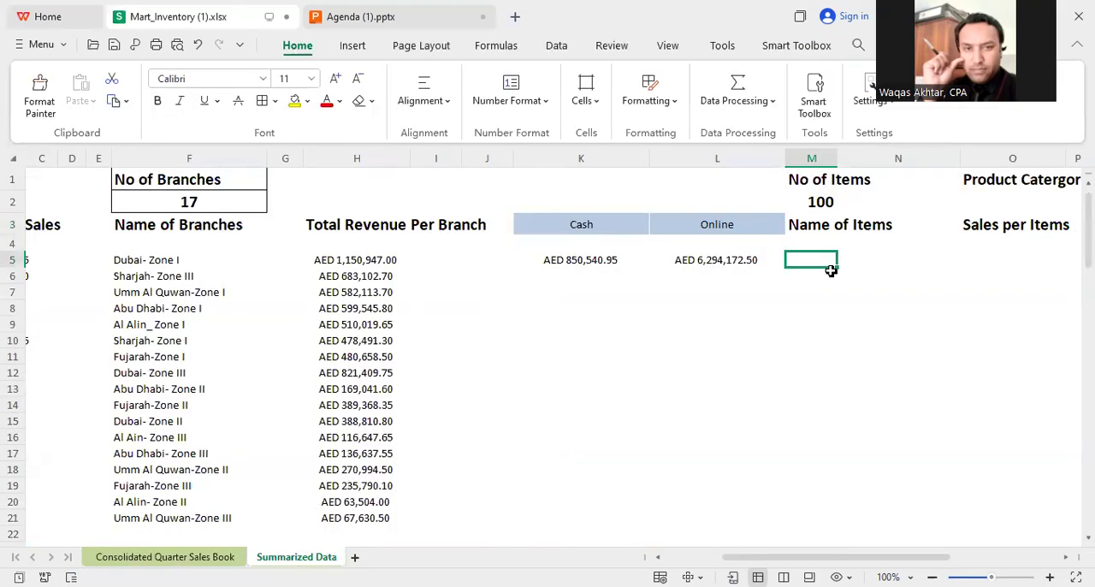
{"action": "left_click_drag", "start_coordinate": [866, 557], "coordinate": [906, 557]}
{"action": "left_click", "coordinate": [806, 202]}
{"action": "type", "text": "="}
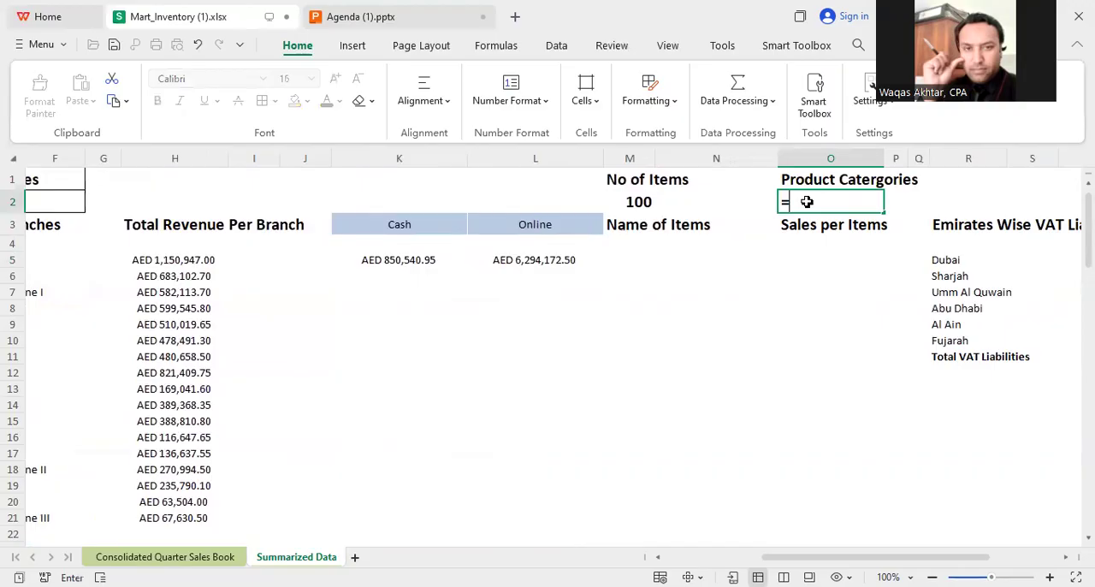
{"action": "type", "text": "counta(UNIQUE("}
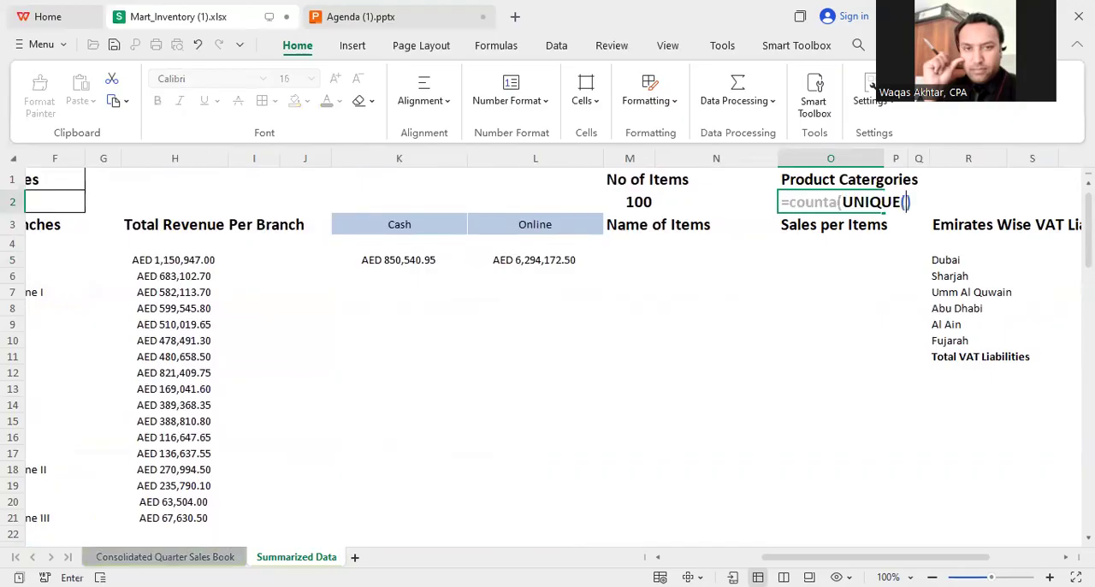
{"action": "left_click", "coordinate": [164, 557]}
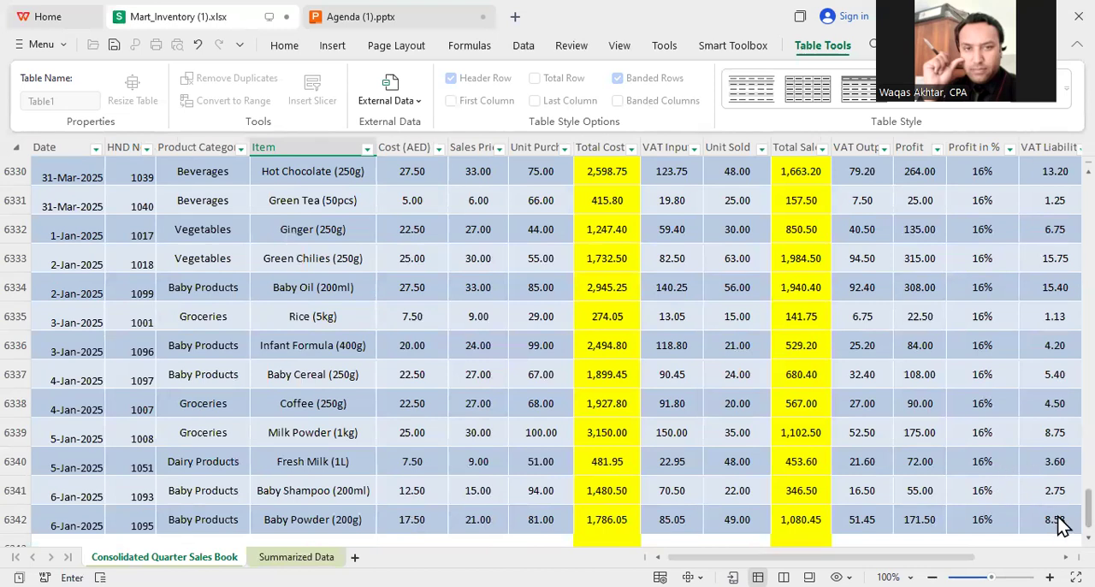
{"action": "left_click_drag", "start_coordinate": [1089, 511], "coordinate": [1089, 90]}
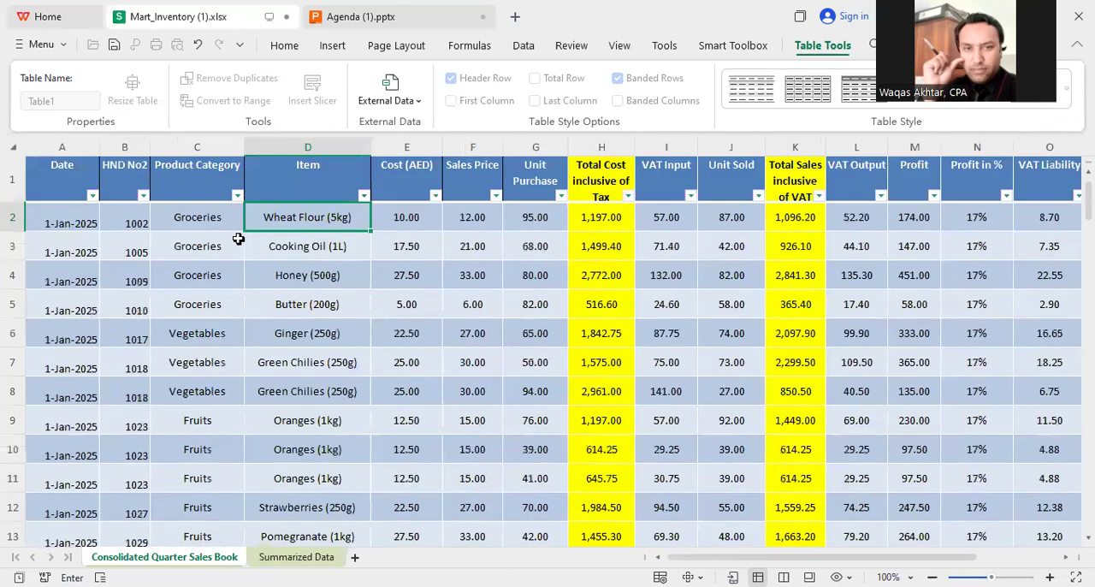
{"action": "left_click", "coordinate": [185, 219]}
{"action": "key", "text": "ctrl+shift+Down"}
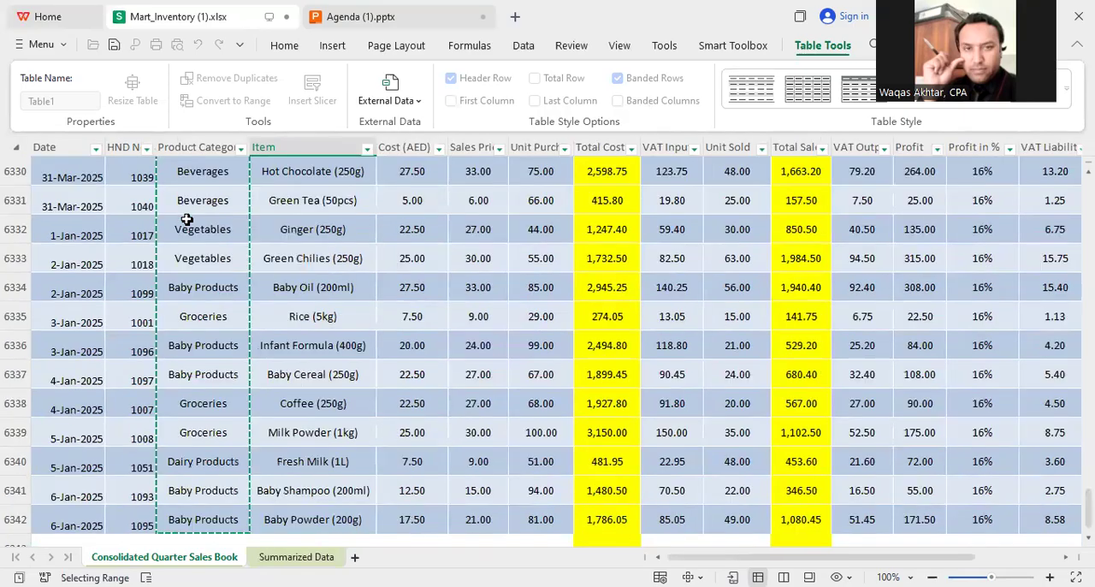
{"action": "key", "text": "Return"}
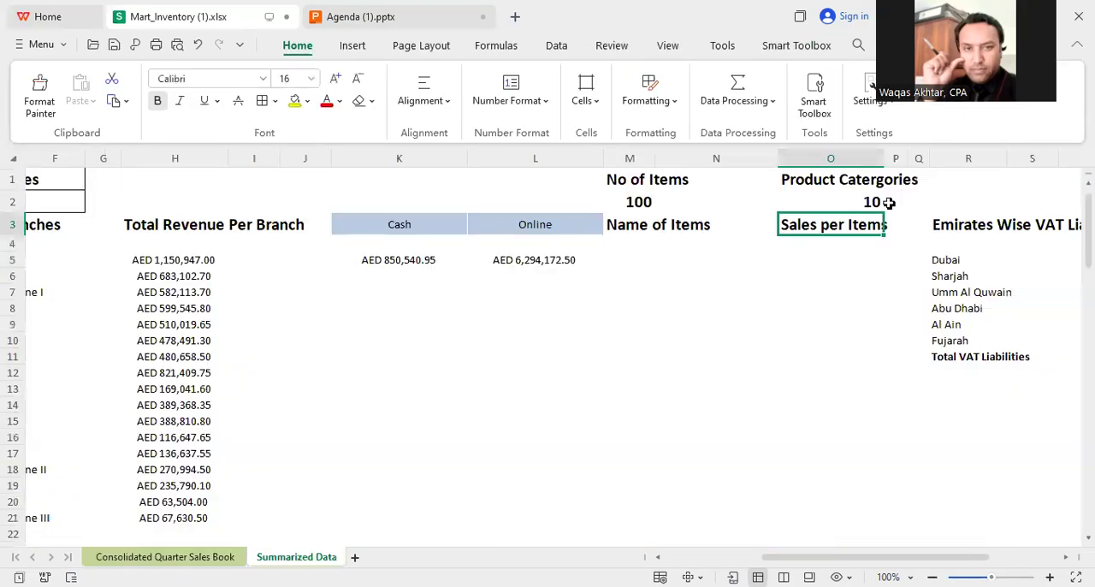
Step: List the unique items from the sales book's Item column, D2:D6342, under Name of Items with a UNIQUE formula in M5
{"action": "left_click", "coordinate": [850, 206]}
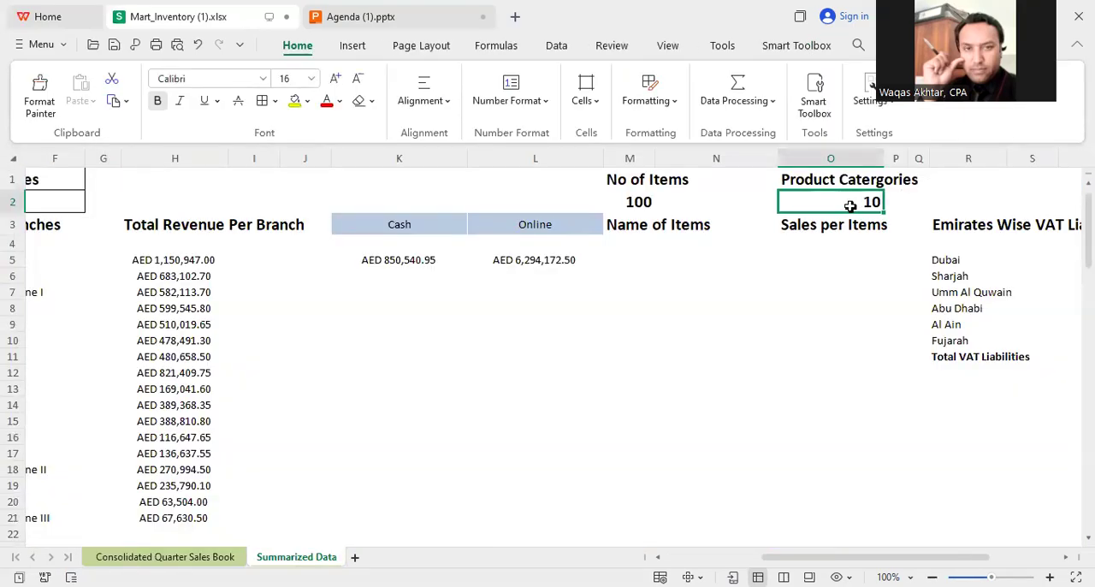
{"action": "left_click", "coordinate": [635, 207]}
{"action": "left_click", "coordinate": [644, 260]}
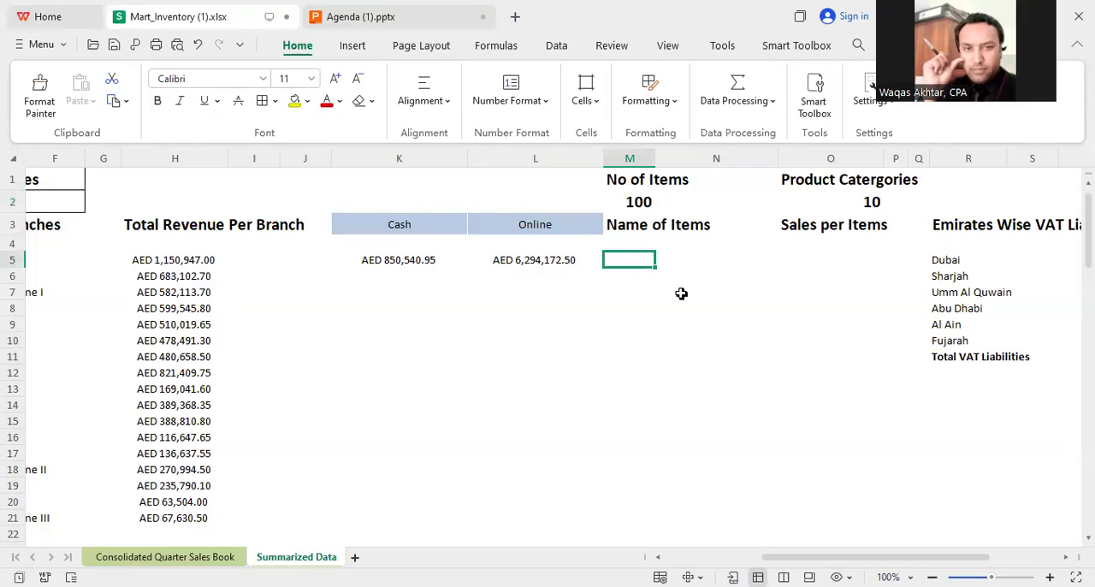
{"action": "type", "text": "="}
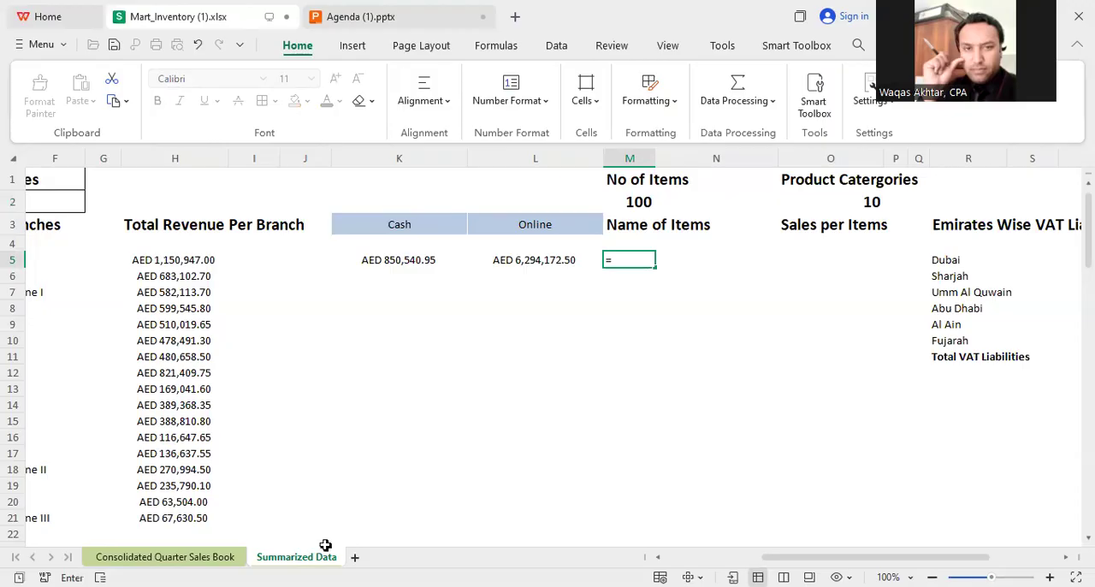
{"action": "left_click", "coordinate": [227, 556]}
{"action": "left_click_drag", "start_coordinate": [1084, 503], "coordinate": [1085, 155]}
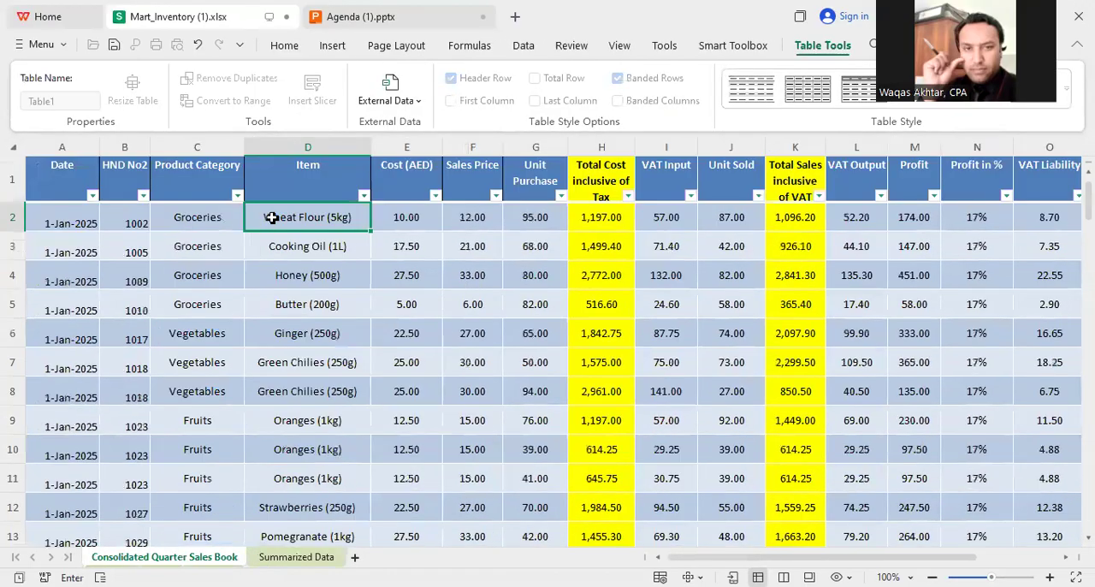
{"action": "key", "text": "ctrl+shift+Down"}
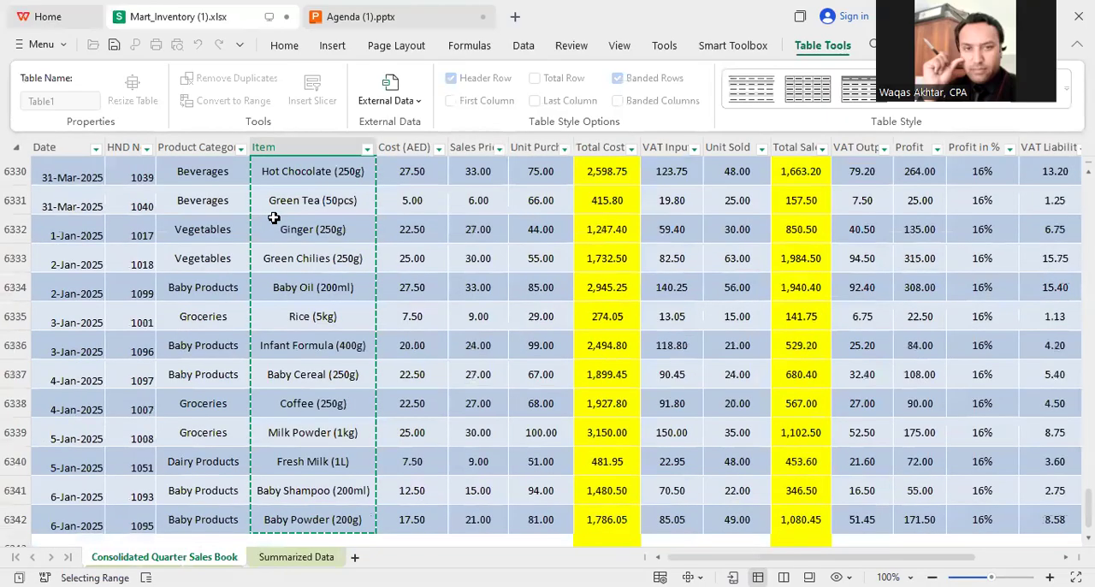
{"action": "key", "text": "Return"}
{"action": "left_click_drag", "start_coordinate": [1074, 247], "coordinate": [1072, 208]}
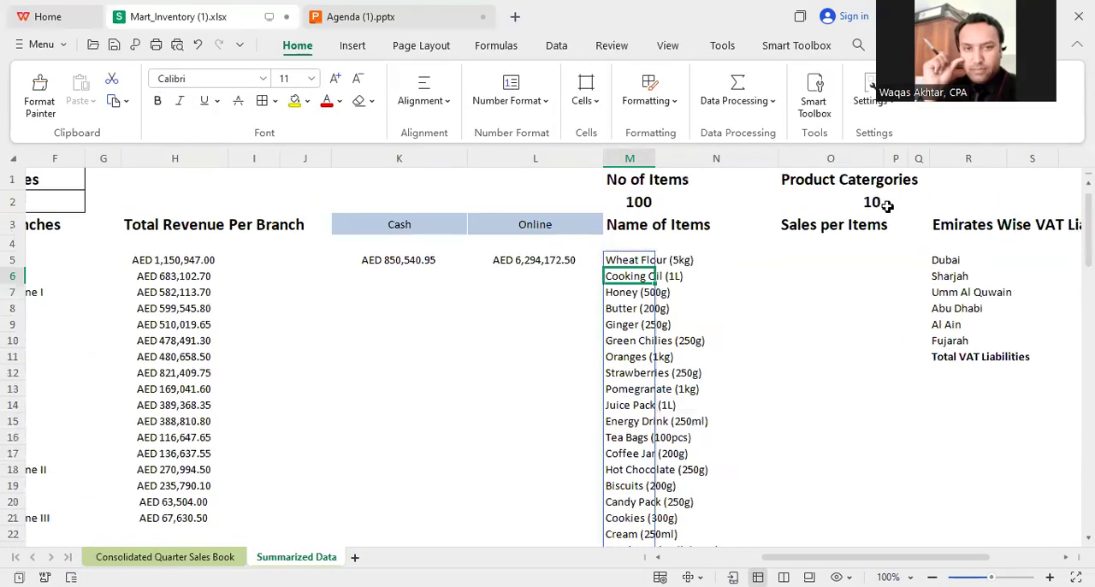
Step: Begin a SUMIF formula in O5 under Sales per Items with the sales book's Item column, D2:D6342, as the criteria range
{"action": "left_click", "coordinate": [823, 258]}
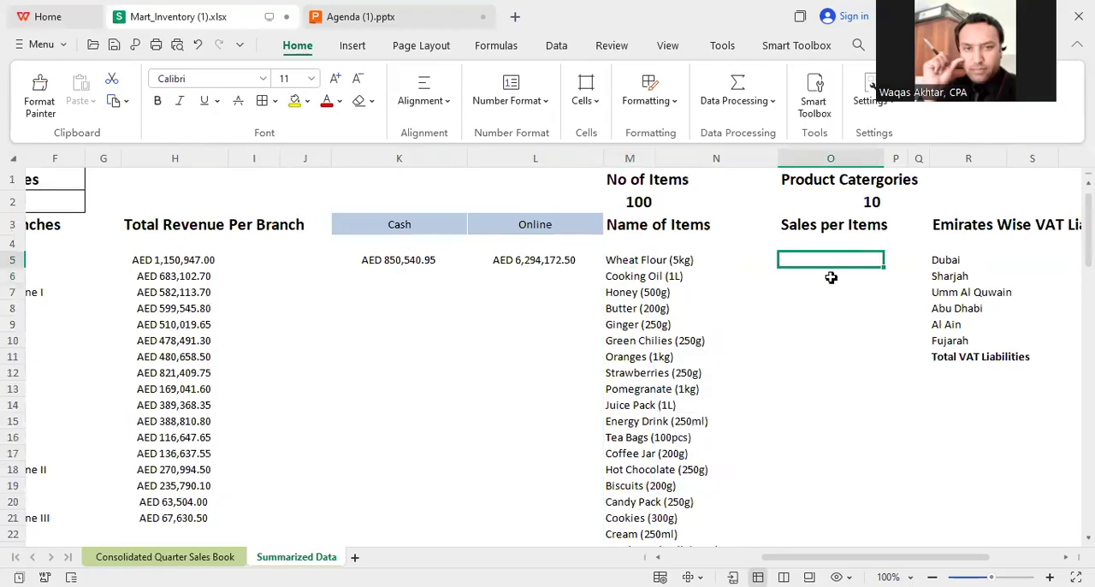
{"action": "type", "text": "="}
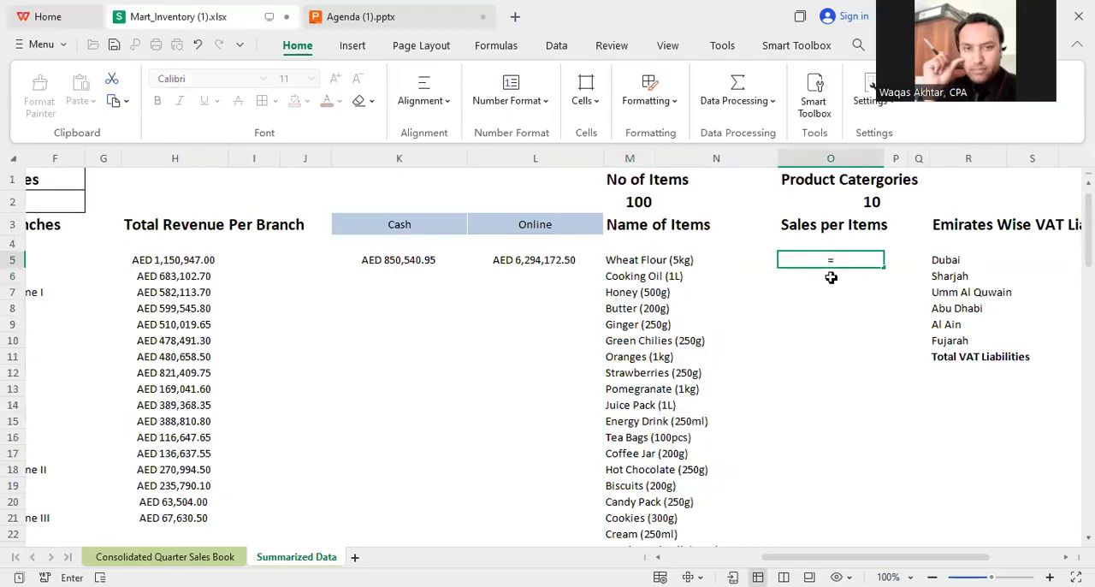
{"action": "type", "text": "SUMIF("}
{"action": "left_click", "coordinate": [164, 557]}
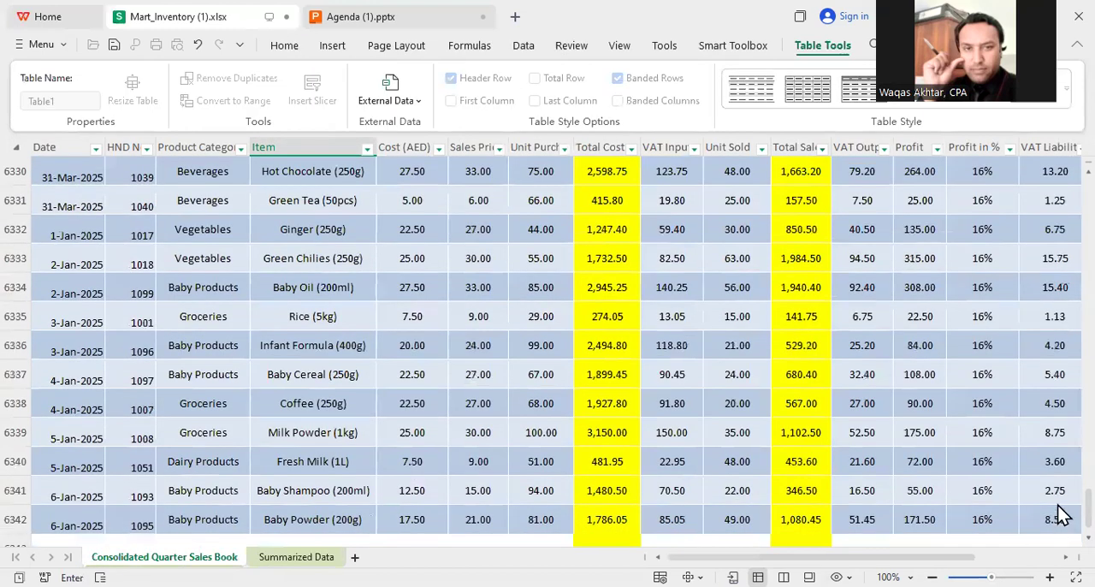
{"action": "left_click_drag", "start_coordinate": [1089, 506], "coordinate": [1088, 152]}
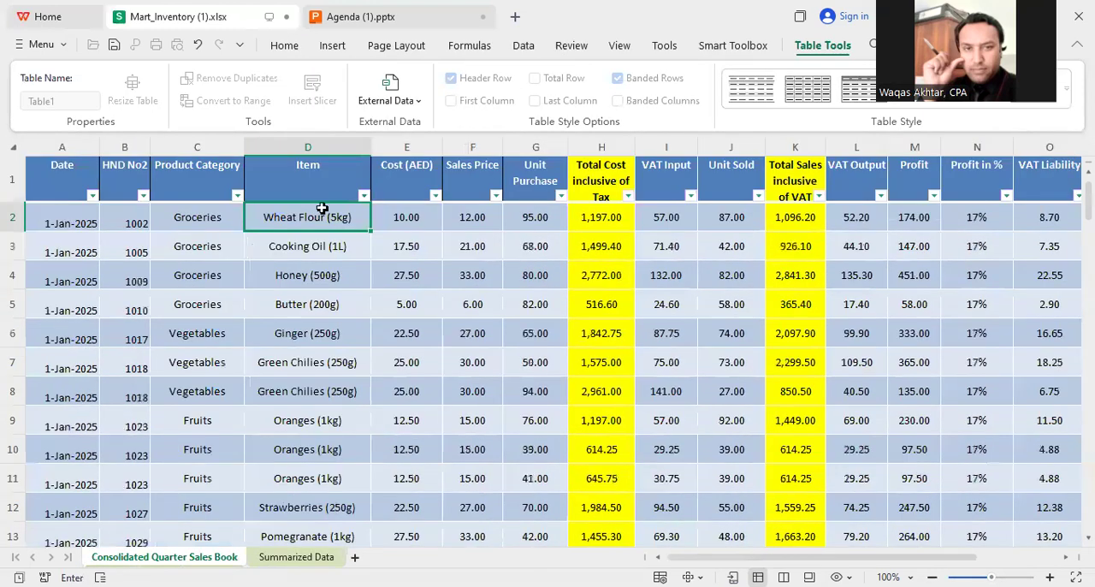
{"action": "key", "text": "ctrl+shift+Down"}
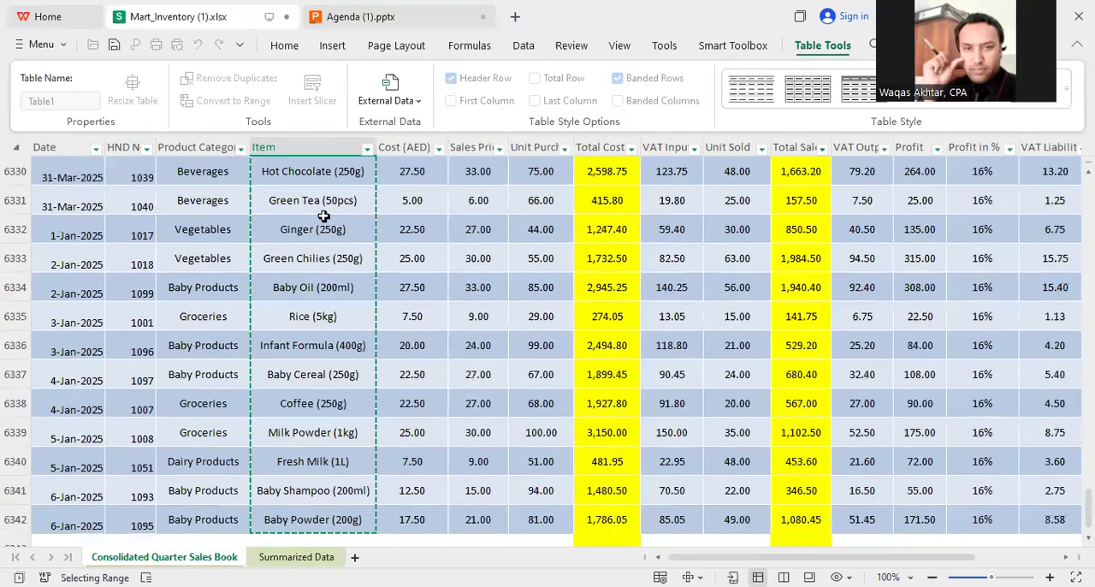
{"action": "type", "text": ","}
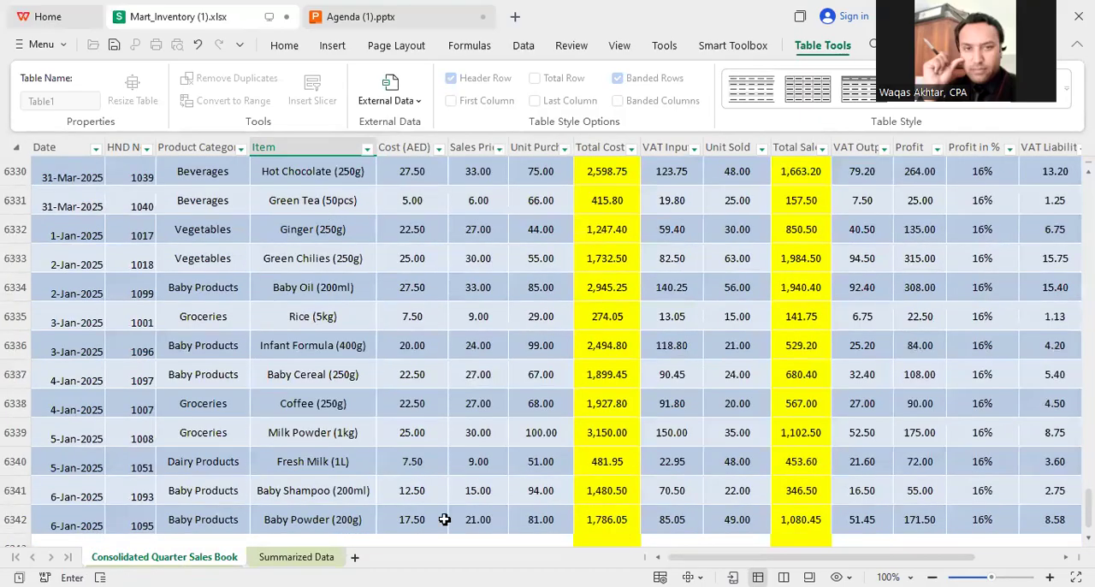
Step: Complete the O5 SUMIF formula with the item name in M5 as criterion and Total Sales inclusive of VAT, K2:K6342, as sum range
{"action": "left_click", "coordinate": [296, 557]}
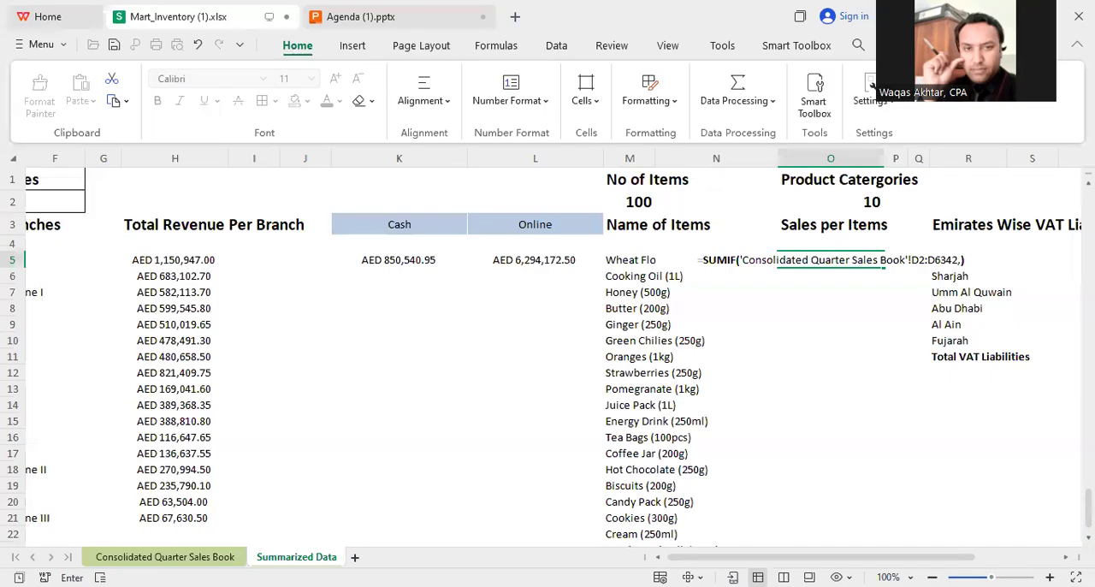
{"action": "left_click", "coordinate": [613, 259]}
{"action": "type", "text": ","}
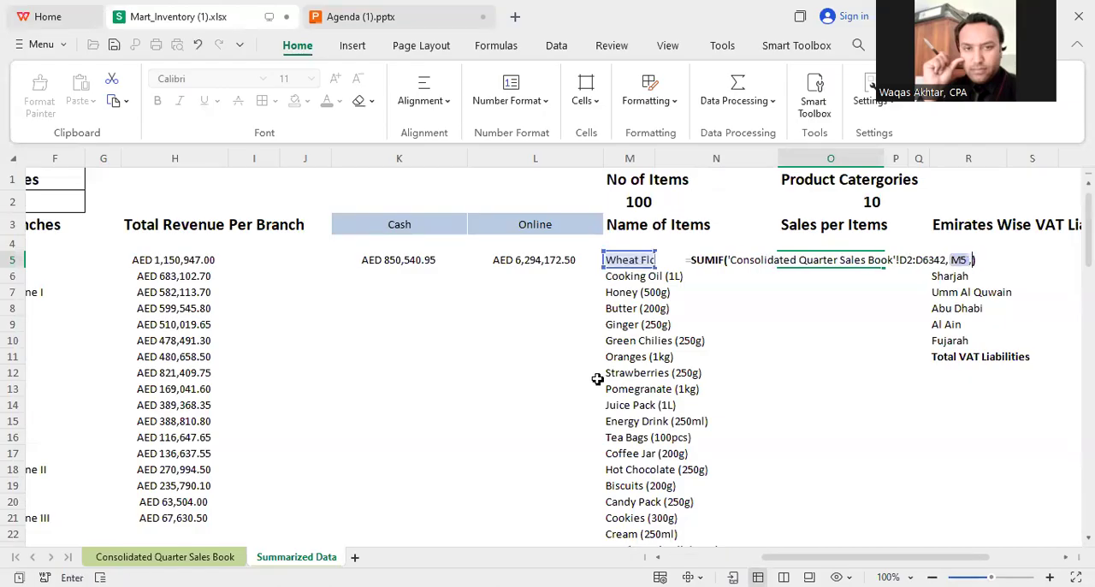
{"action": "left_click", "coordinate": [163, 557]}
{"action": "left_click_drag", "start_coordinate": [1088, 503], "coordinate": [1088, 184]}
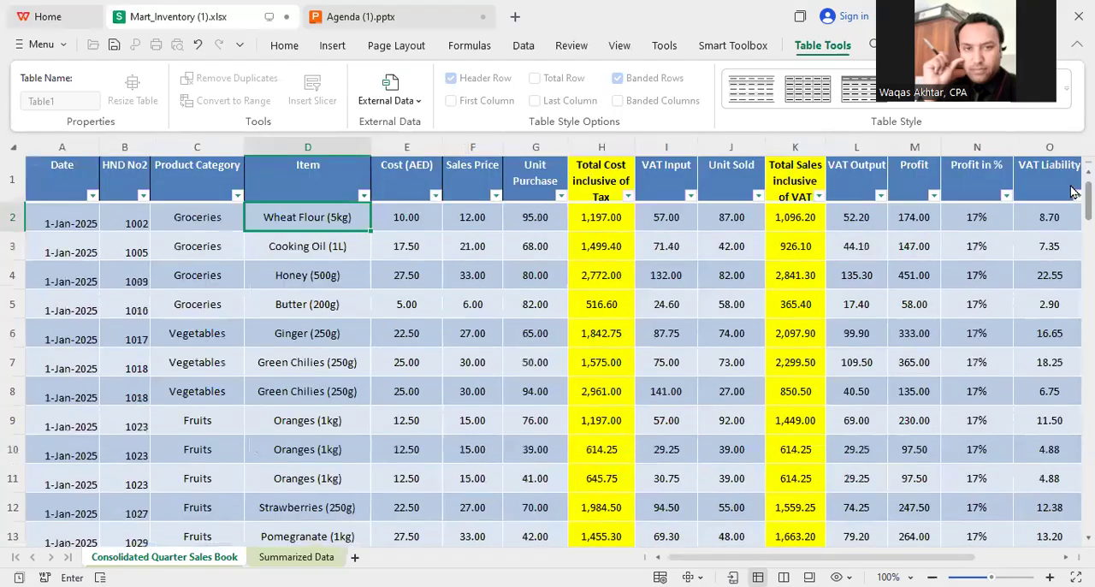
{"action": "left_click", "coordinate": [802, 222]}
{"action": "key", "text": "ctrl+shift+Down"}
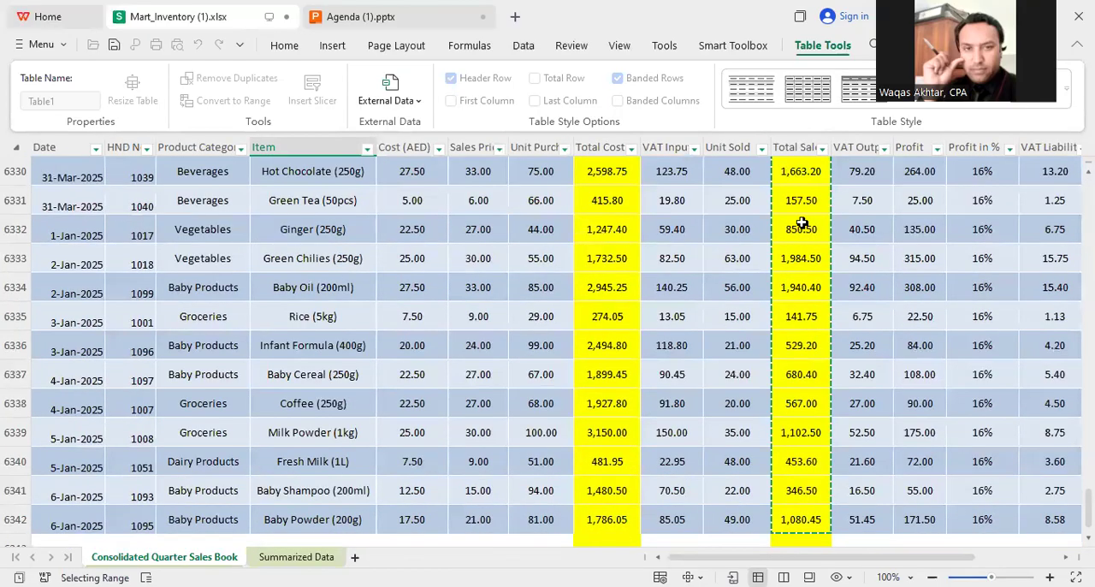
{"action": "key", "text": "Return"}
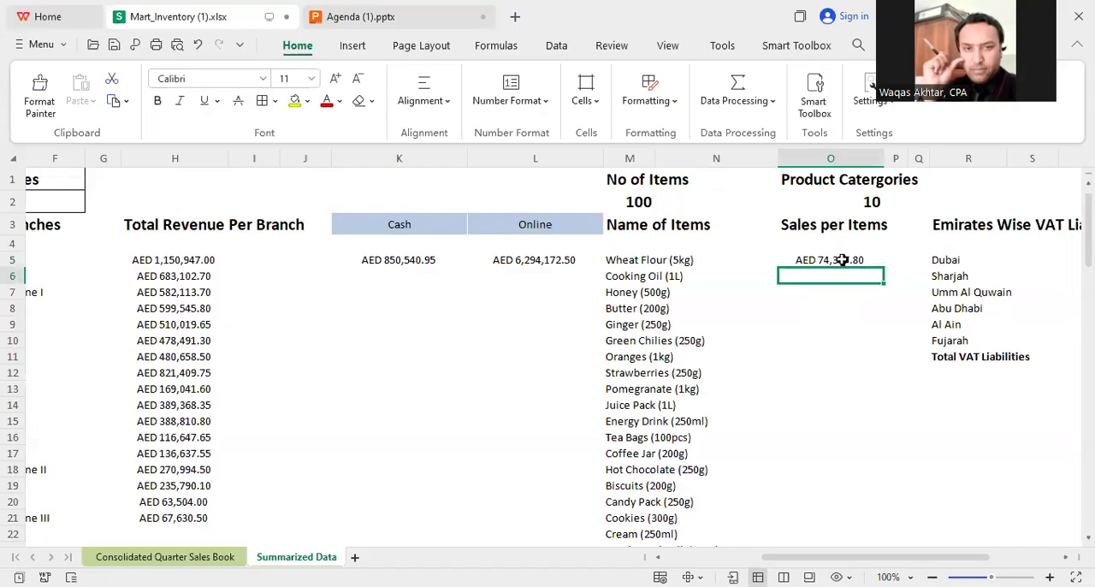
Step: Fill the O5 sales formula down the whole item list and clear the surplus cells O105:O110 below the last item
{"action": "left_click", "coordinate": [842, 260]}
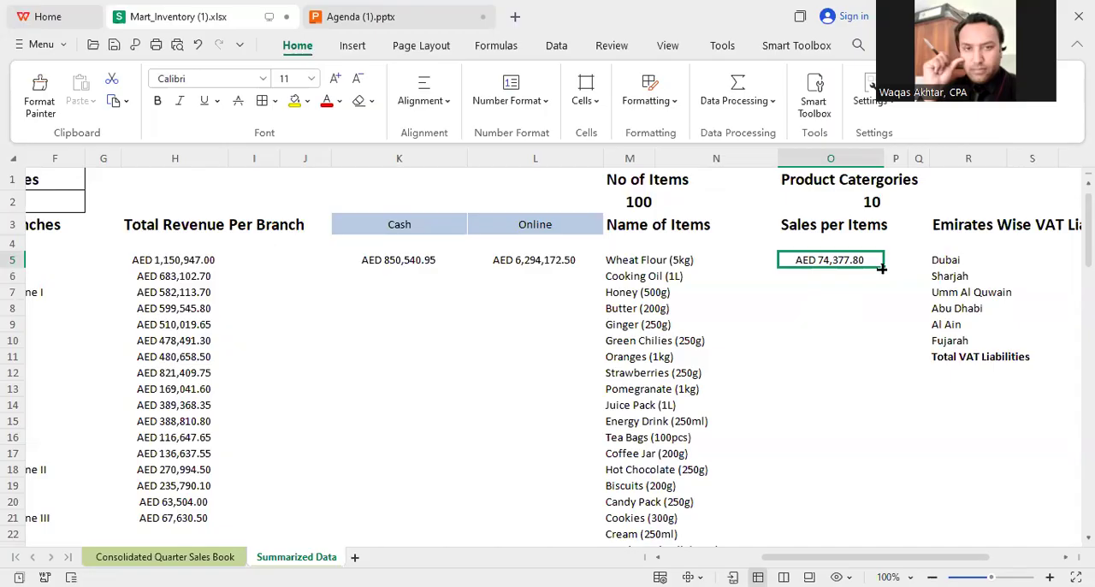
{"action": "left_click_drag", "start_coordinate": [881, 268], "coordinate": [837, 530]}
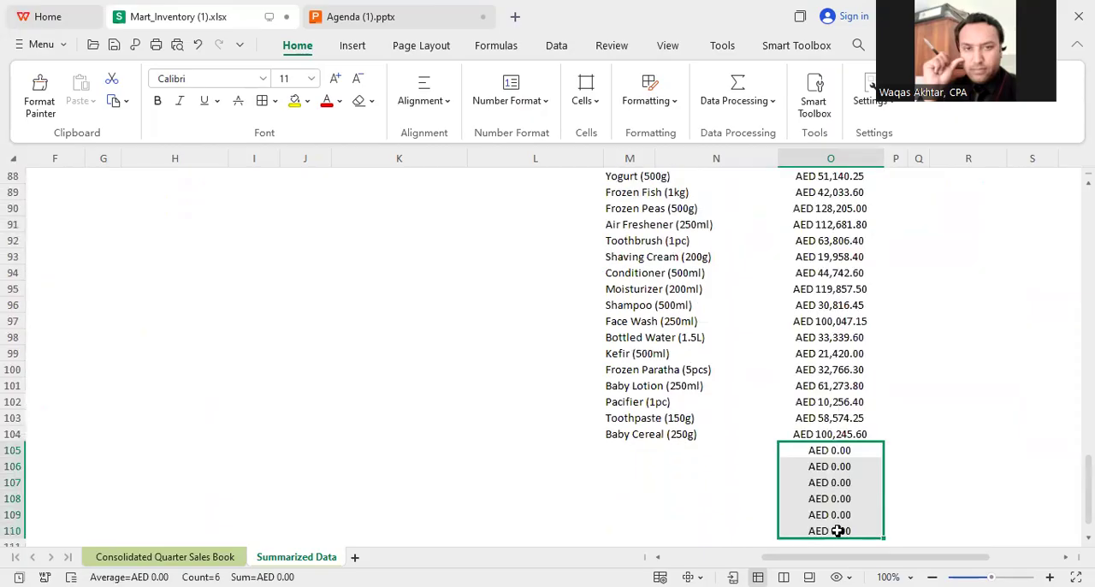
{"action": "key", "text": "Delete"}
{"action": "scroll", "coordinate": [1073, 490], "scroll_direction": "up", "scroll_amount": 20}
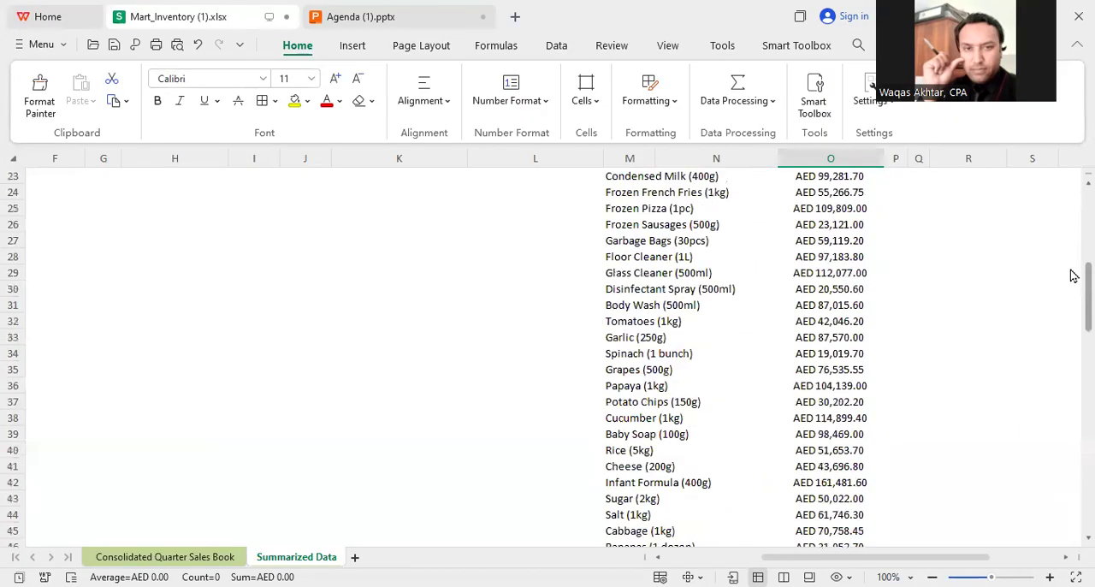
Step: Select U5 for Dubai's VAT liability and examine the VAT Liability and Emirates columns in the Consolidated Quarter Sales Book
{"action": "left_click_drag", "start_coordinate": [895, 558], "coordinate": [962, 559]}
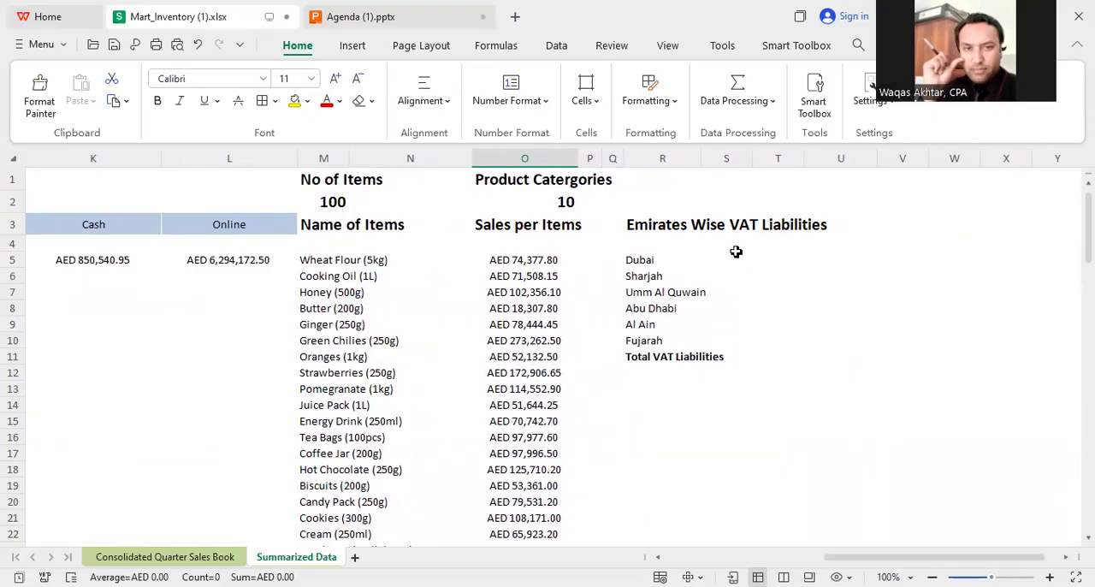
{"action": "left_click", "coordinate": [805, 257]}
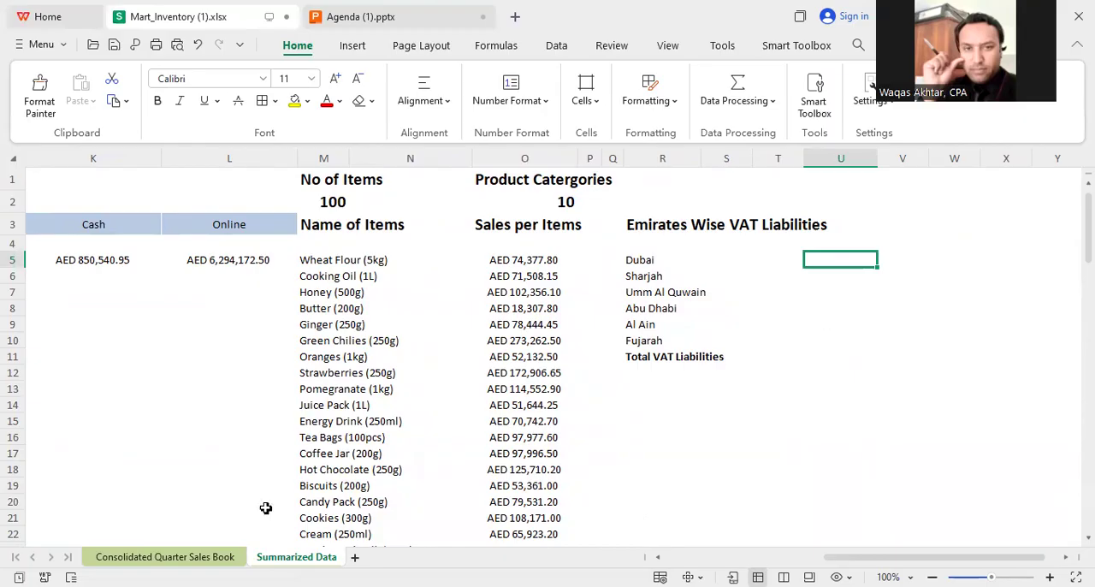
{"action": "left_click", "coordinate": [180, 556]}
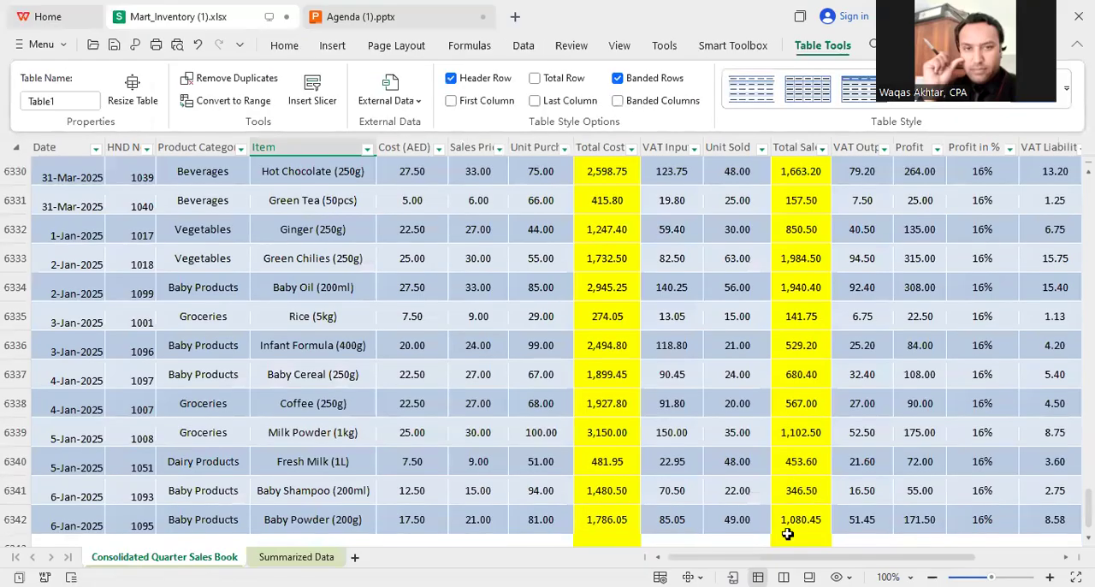
{"action": "left_click_drag", "start_coordinate": [975, 557], "coordinate": [1060, 158]}
{"action": "left_click", "coordinate": [772, 224]}
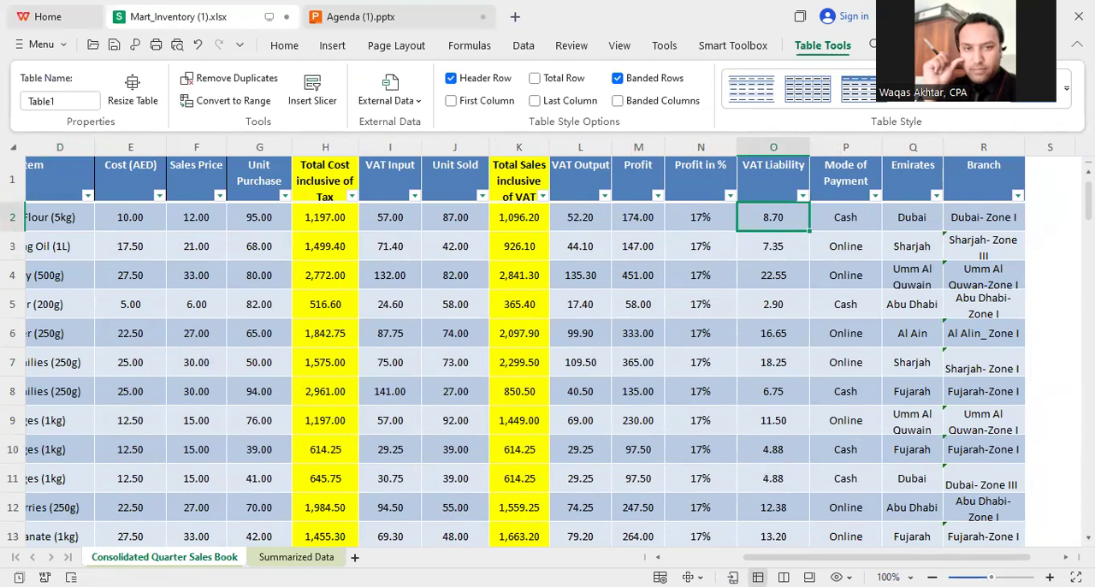
{"action": "left_click_drag", "start_coordinate": [860, 557], "coordinate": [876, 556]}
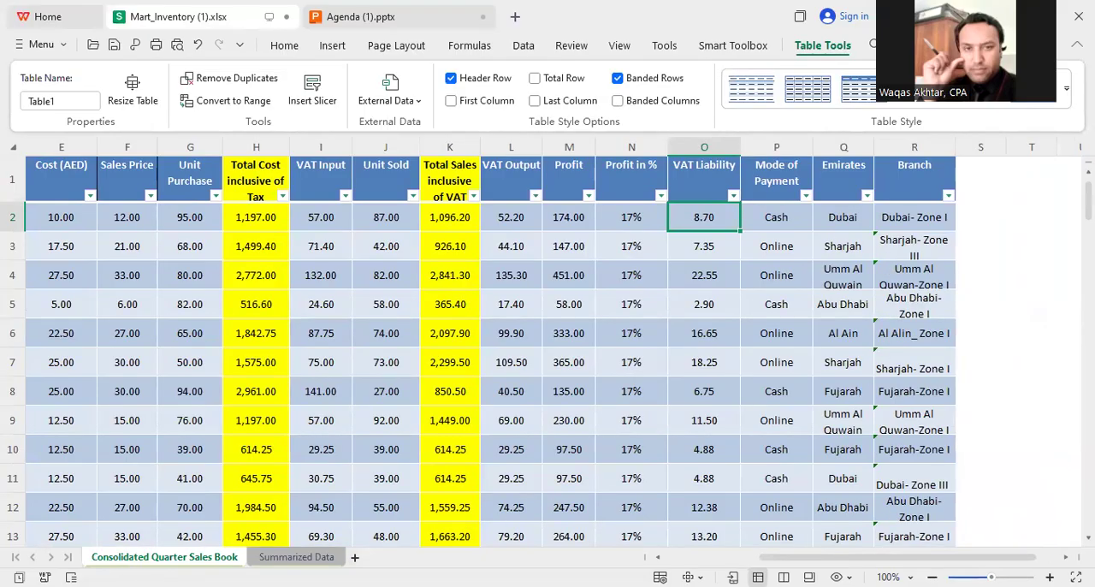
{"action": "left_click", "coordinate": [296, 557]}
Step: Begin a SUMIF formula in U5 with the Consolidated Quarter Sales Book's Emirates column, Q2:Q6342, as the criteria range
{"action": "type", "text": "="}
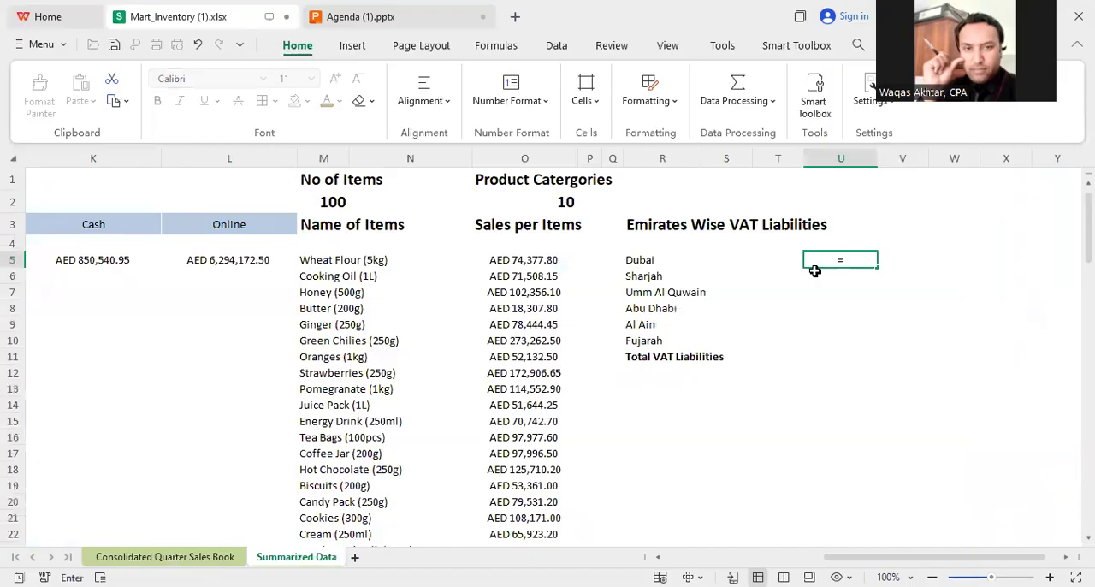
{"action": "type", "text": "SUMIF("}
{"action": "left_click", "coordinate": [215, 556]}
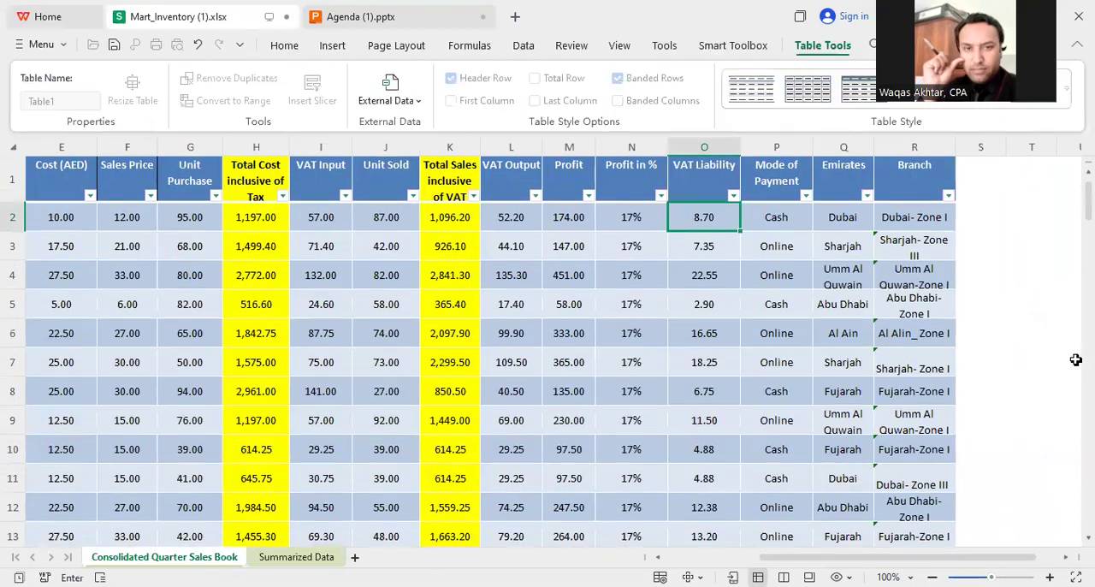
{"action": "left_click", "coordinate": [838, 218]}
{"action": "key", "text": "ctrl+shift+Down"}
{"action": "type", "text": ","}
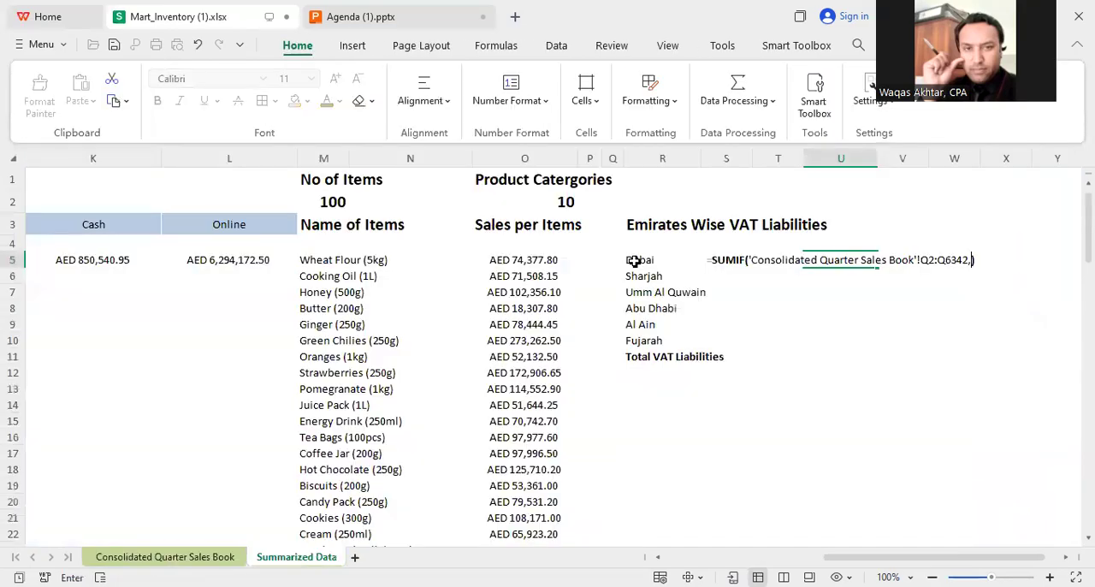
Step: Complete the U5 SUMIF formula with the emirate name in R5 as criterion and the VAT Liability column, O2:O6342, as sum range
{"action": "left_click", "coordinate": [634, 261]}
{"action": "type", "text": ","}
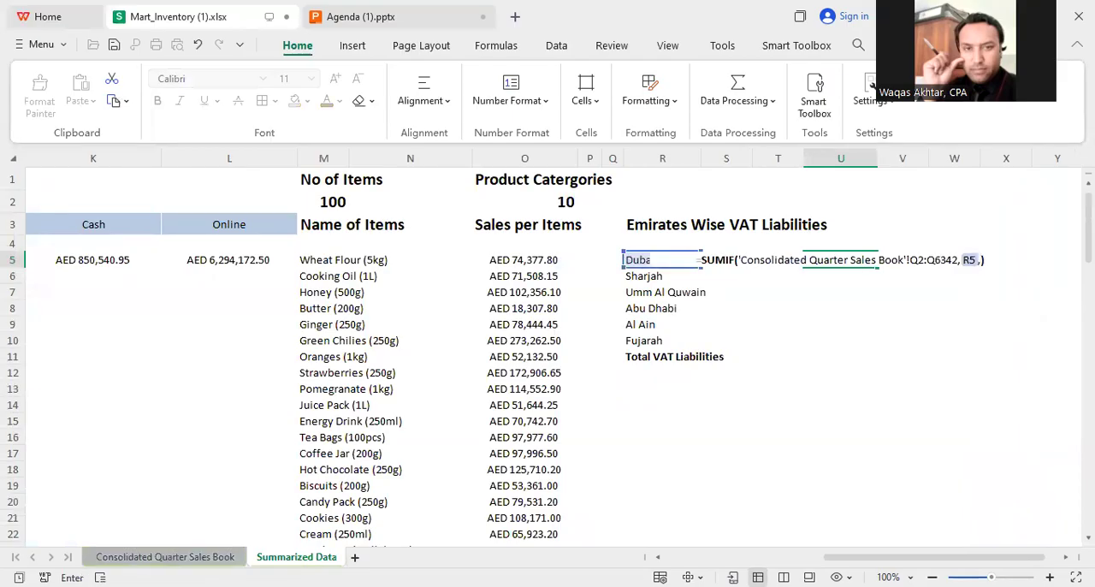
{"action": "left_click", "coordinate": [164, 557]}
{"action": "left_click_drag", "start_coordinate": [1074, 512], "coordinate": [1070, 171]}
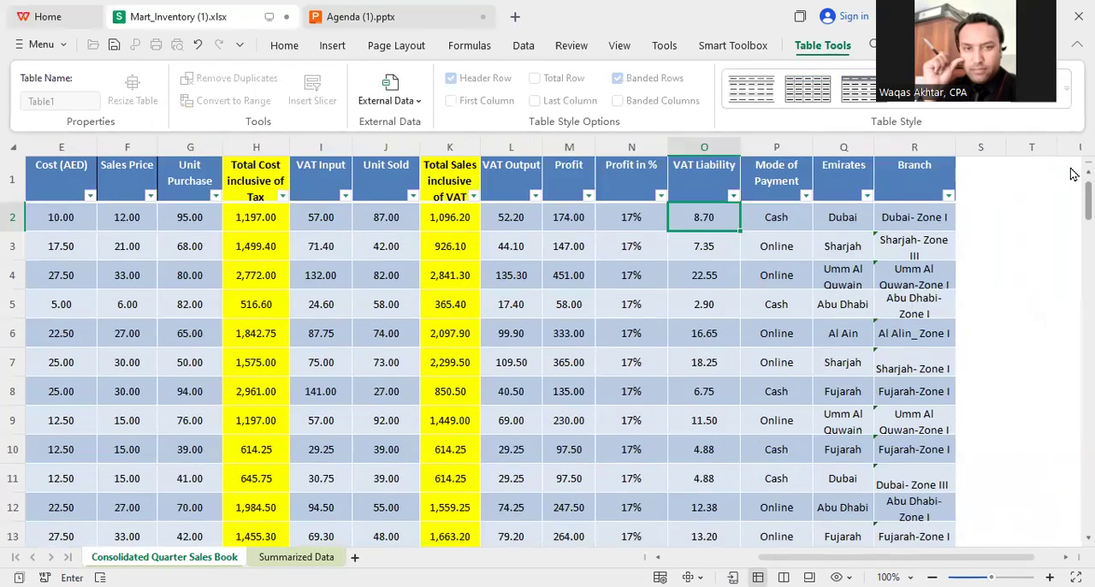
{"action": "left_click", "coordinate": [681, 217]}
{"action": "key", "text": "ctrl+shift+Down"}
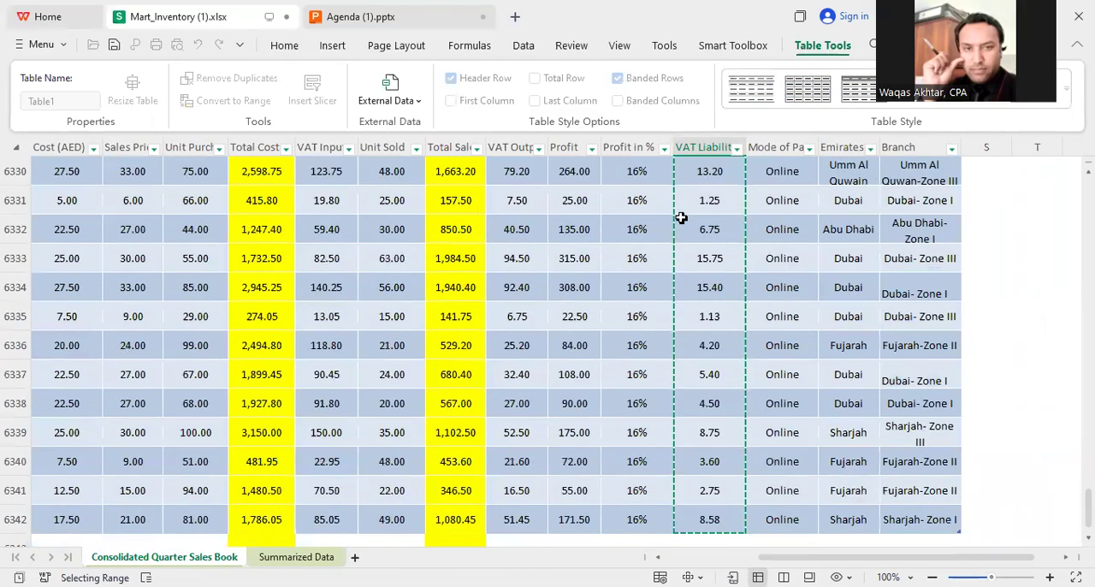
{"action": "key", "text": "Return"}
Step: Fill the U5 VAT liability formula down to Fujarah in U10 and sum the emirates' liabilities in U11
{"action": "left_click", "coordinate": [824, 257]}
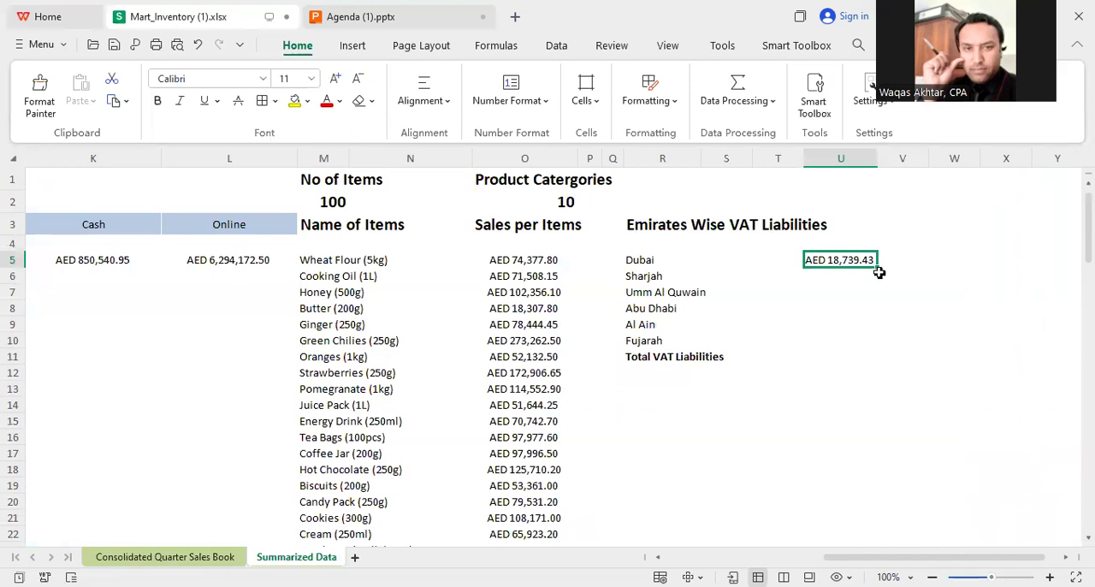
{"action": "left_click_drag", "start_coordinate": [878, 269], "coordinate": [866, 353]}
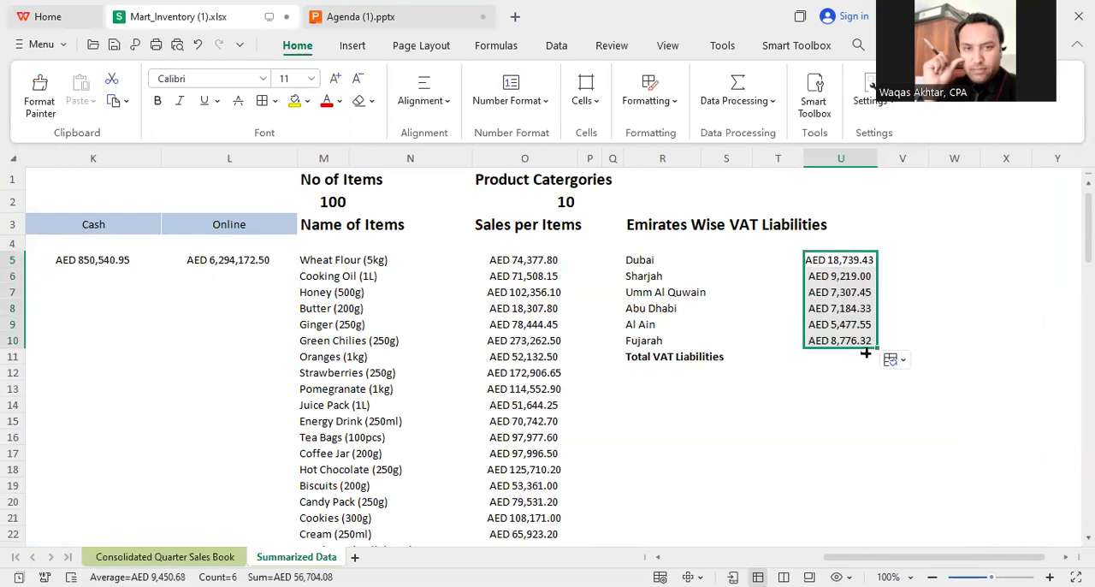
{"action": "left_click", "coordinate": [868, 424]}
{"action": "left_click_drag", "start_coordinate": [826, 259], "coordinate": [852, 404]}
{"action": "key", "text": "alt+equal"}
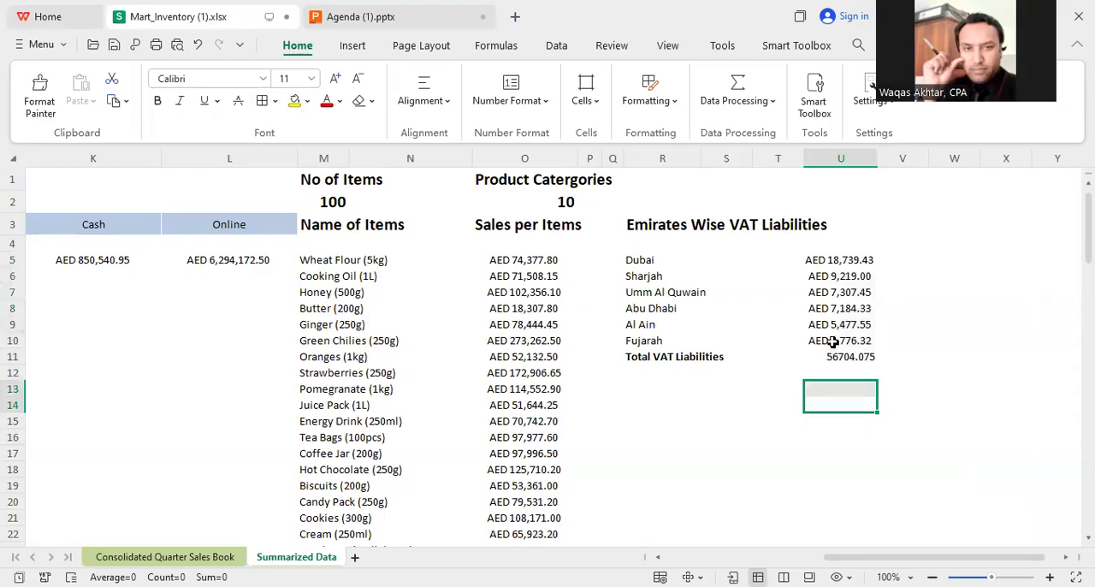
Step: Copy the AED currency format from U10 to the Total VAT Liabilities amount in U11 and make it bold
{"action": "left_click", "coordinate": [834, 341]}
{"action": "left_click", "coordinate": [39, 92]}
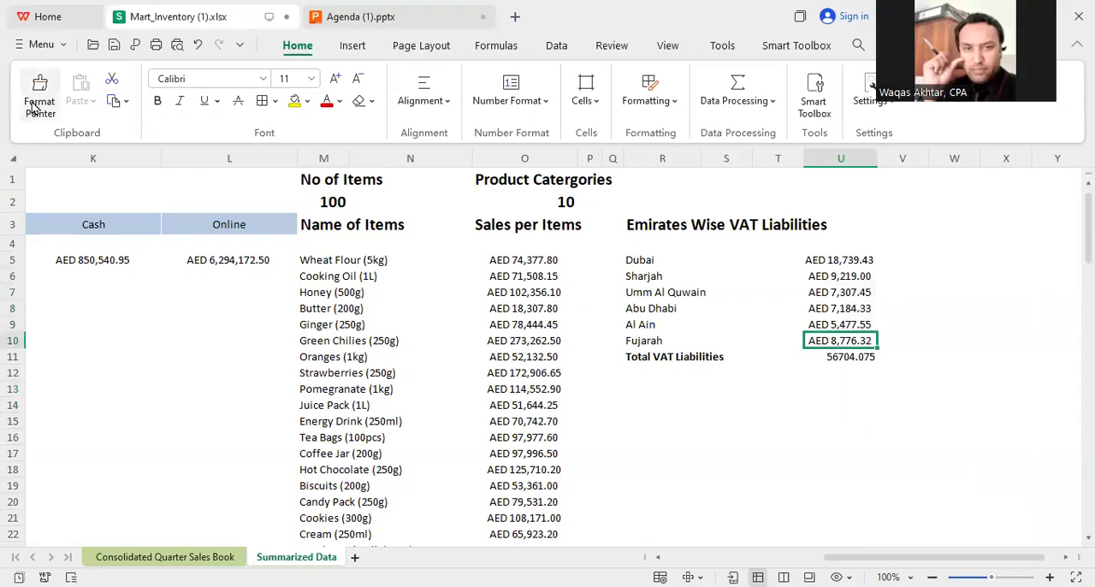
{"action": "left_click", "coordinate": [842, 356]}
{"action": "key", "text": "ctrl+b"}
{"action": "left_click_drag", "start_coordinate": [799, 436], "coordinate": [796, 419]}
Step: Review the number, names and sales of the emirates and the number, names and revenue of the branches on the summary sheet
{"action": "left_click_drag", "start_coordinate": [913, 560], "coordinate": [757, 558]}
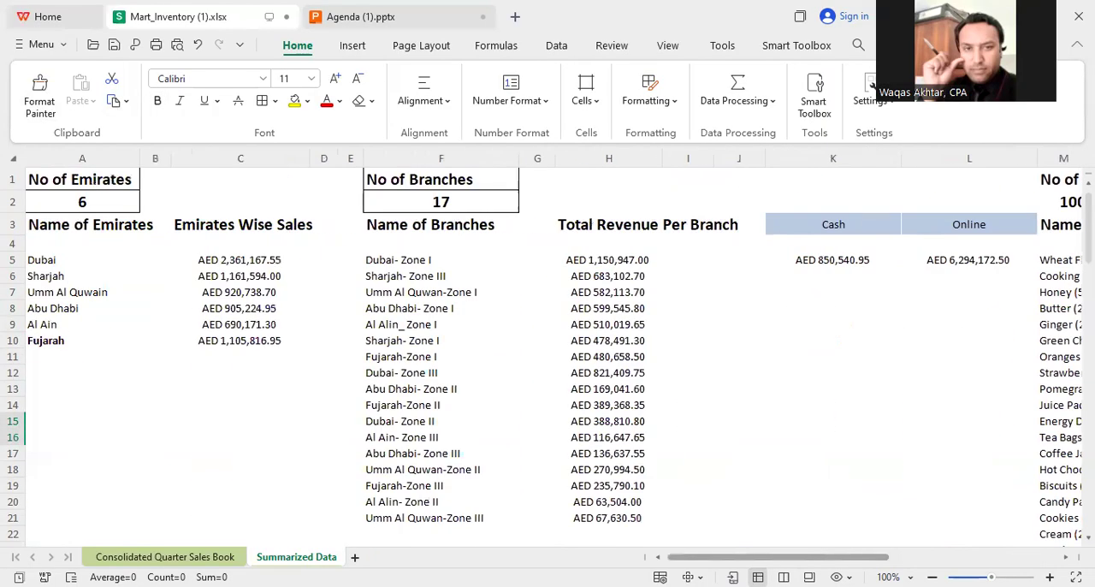
{"action": "left_click", "coordinate": [96, 186]}
{"action": "left_click", "coordinate": [69, 255]}
{"action": "key", "text": "ctrl+shift+Down"}
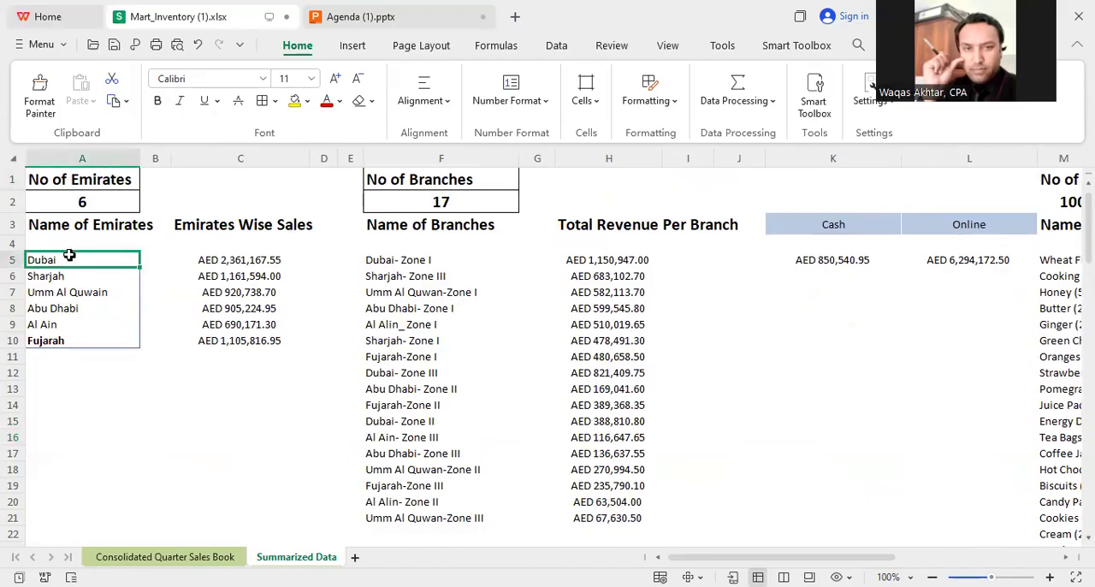
{"action": "left_click", "coordinate": [151, 407]}
{"action": "left_click", "coordinate": [237, 280]}
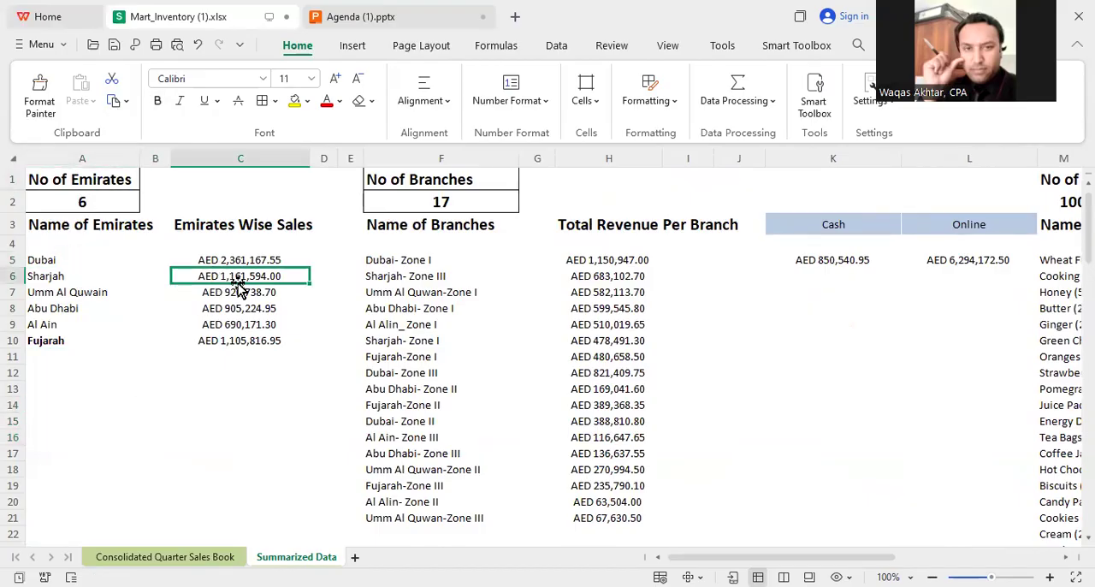
{"action": "left_click_drag", "start_coordinate": [432, 216], "coordinate": [431, 192]}
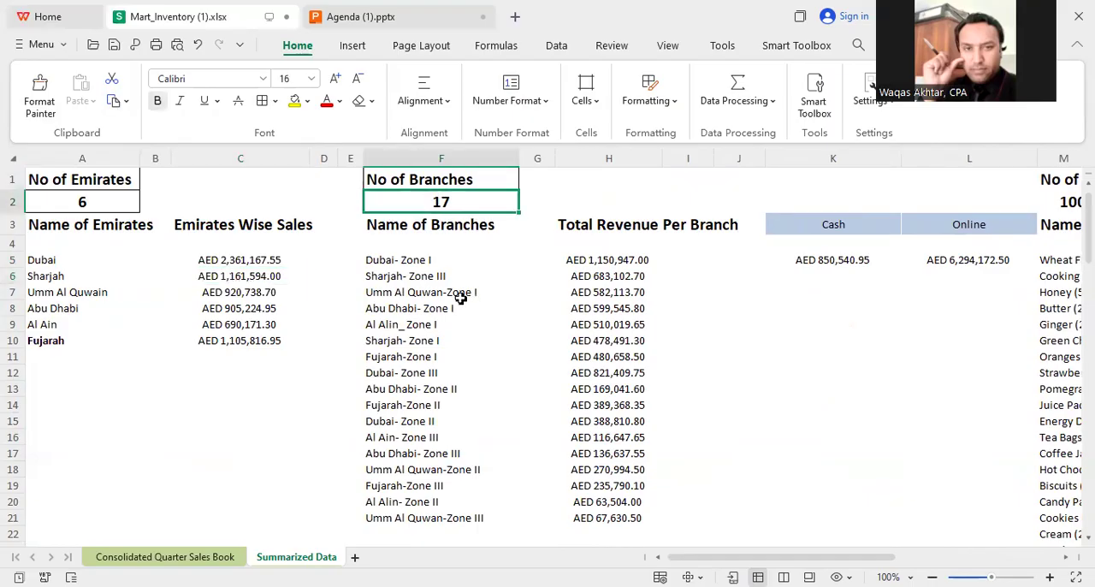
{"action": "left_click", "coordinate": [419, 292]}
{"action": "key", "text": "ctrl+a"}
{"action": "left_click", "coordinate": [606, 261]}
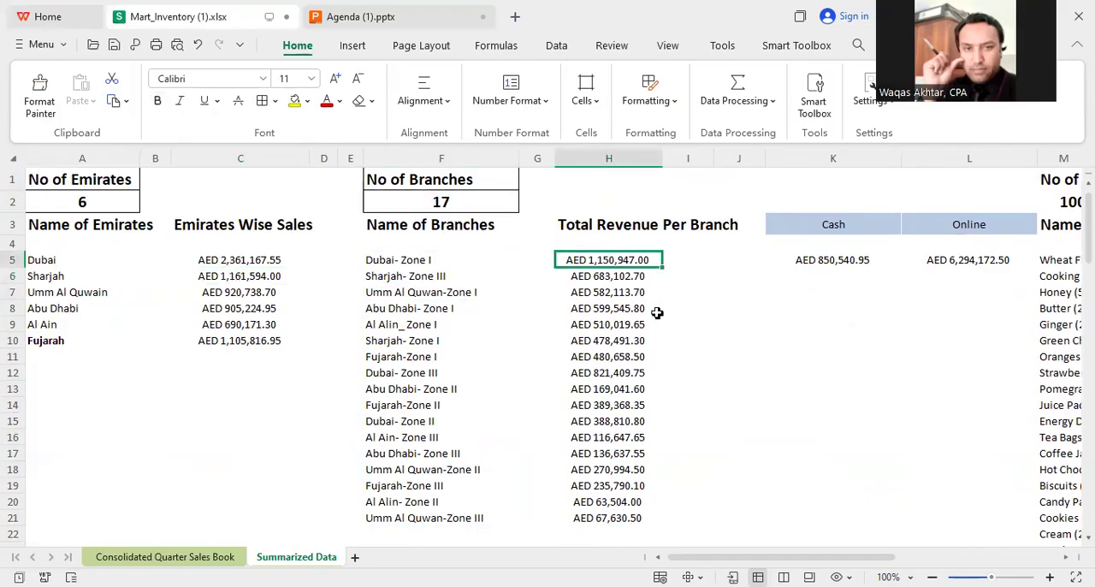
Step: Review the cash and online sales, item and category counts, sales per item and emirate-wise VAT liabilities
{"action": "left_click_drag", "start_coordinate": [791, 557], "coordinate": [840, 557]}
{"action": "left_click", "coordinate": [594, 223]}
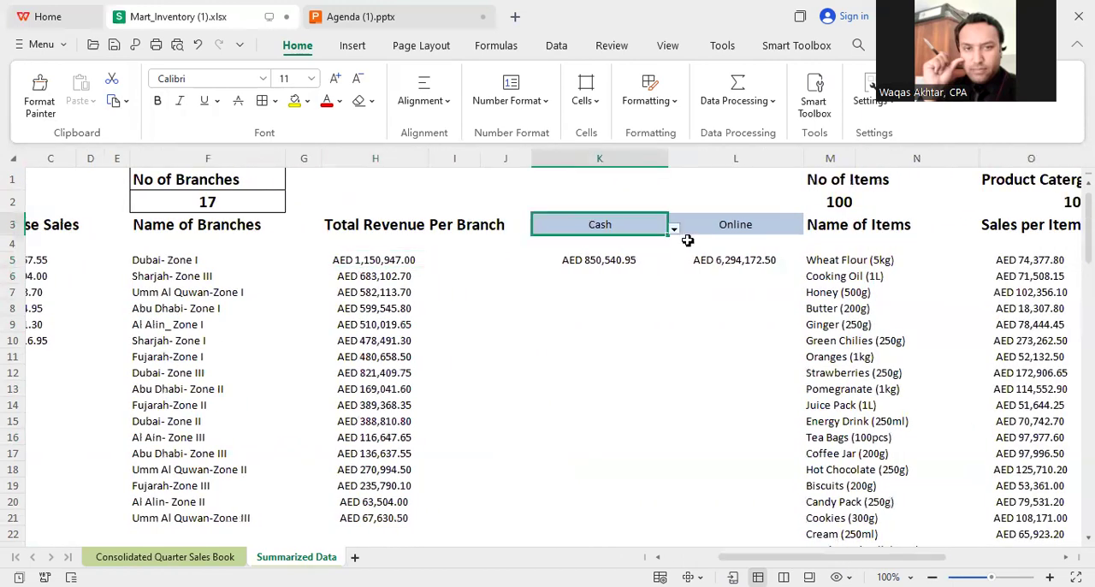
{"action": "left_click", "coordinate": [732, 226]}
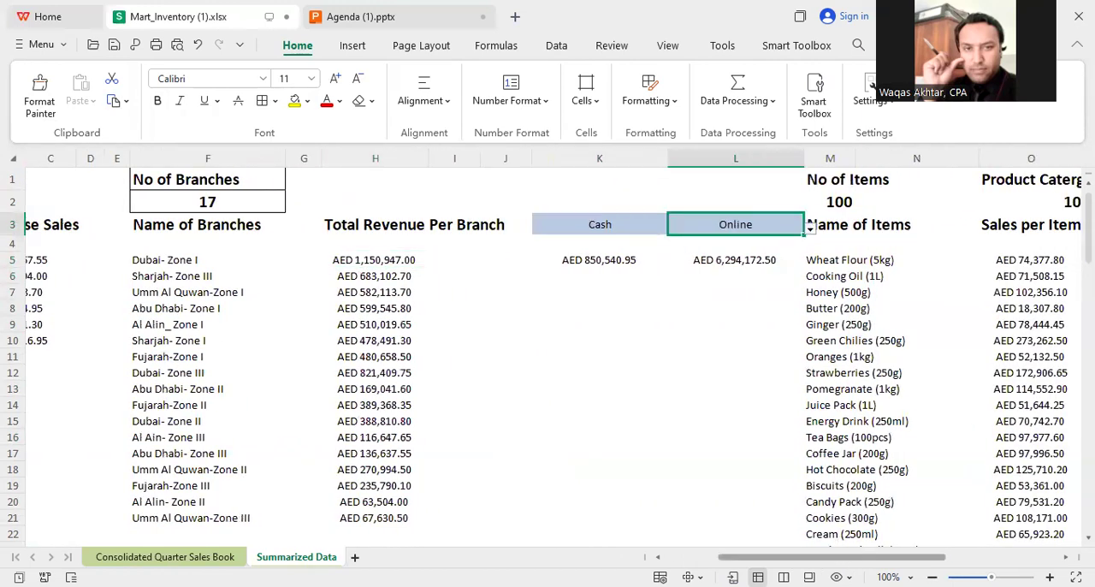
{"action": "scroll", "coordinate": [770, 447], "scroll_direction": "right", "scroll_amount": 3}
{"action": "left_click", "coordinate": [650, 205]}
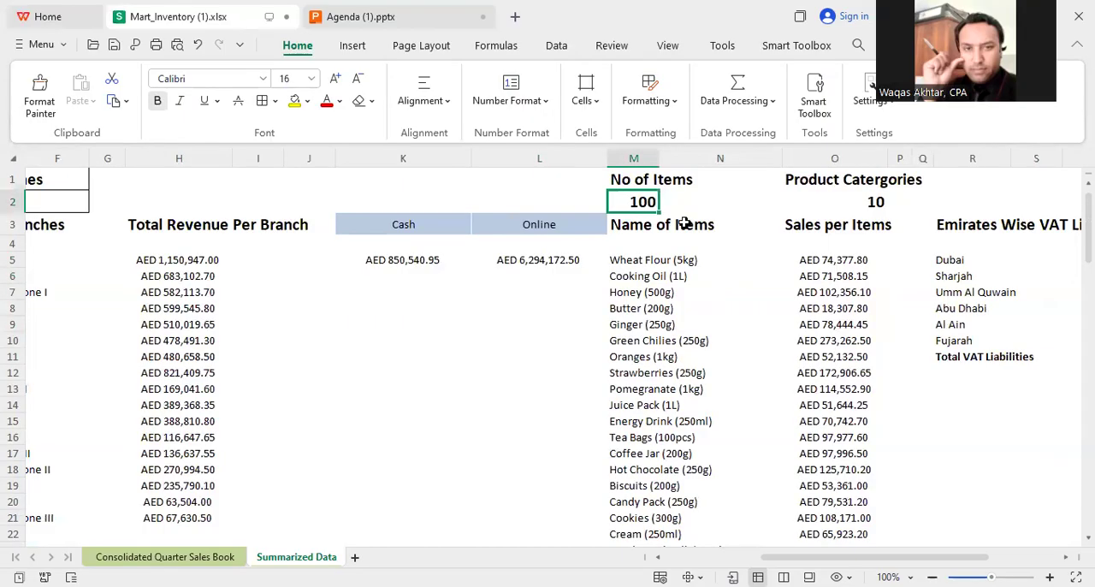
{"action": "left_click", "coordinate": [668, 308]}
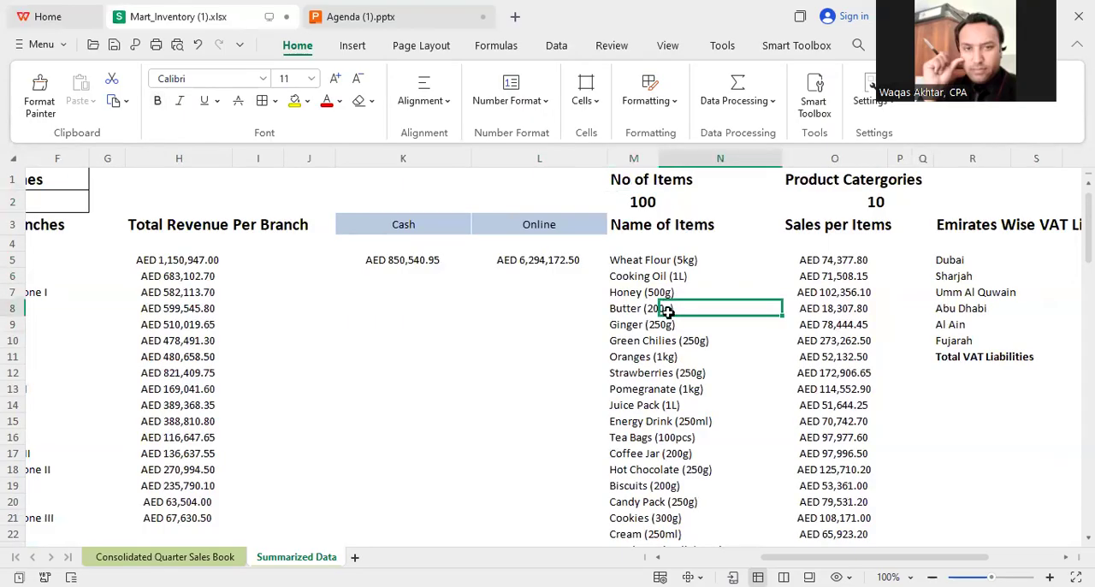
{"action": "left_click", "coordinate": [824, 196]}
{"action": "left_click", "coordinate": [838, 292]}
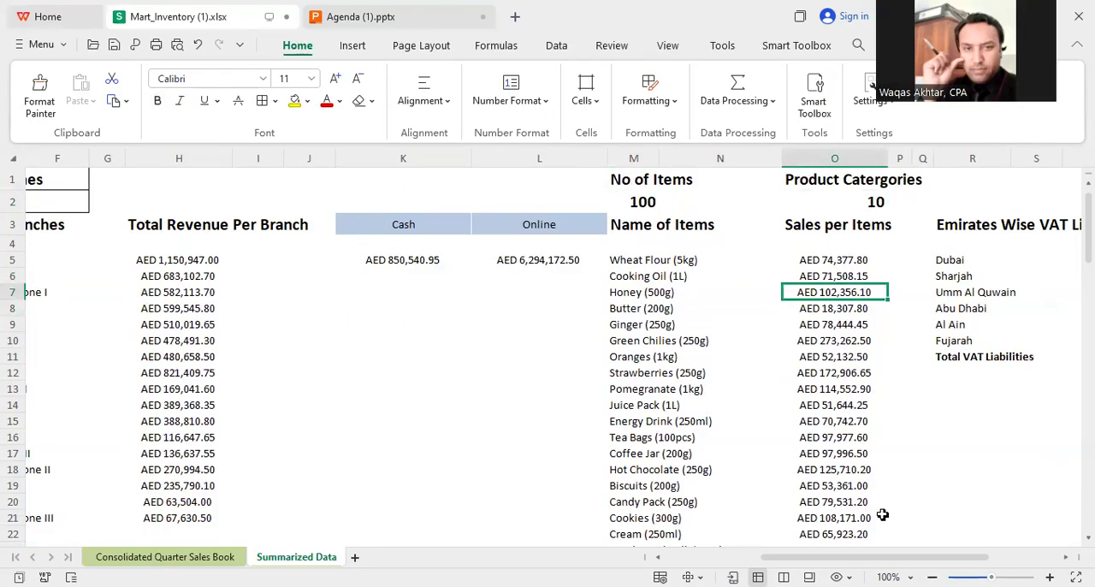
{"action": "left_click_drag", "start_coordinate": [898, 558], "coordinate": [923, 558]}
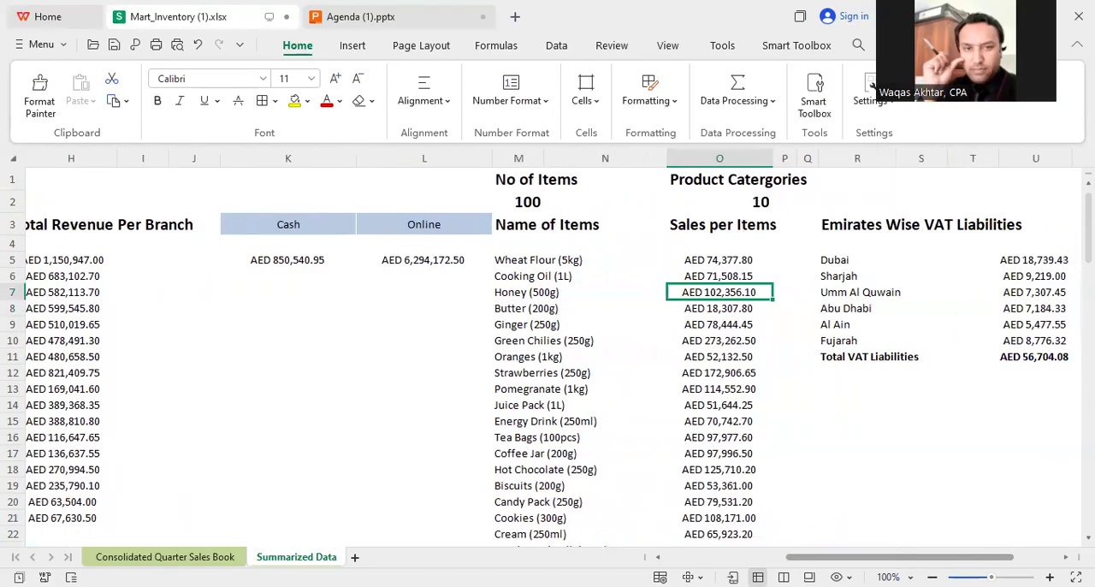
{"action": "scroll", "coordinate": [1071, 257], "scroll_direction": "down", "scroll_amount": 7}
{"action": "scroll", "coordinate": [1071, 223], "scroll_direction": "up", "scroll_amount": 7}
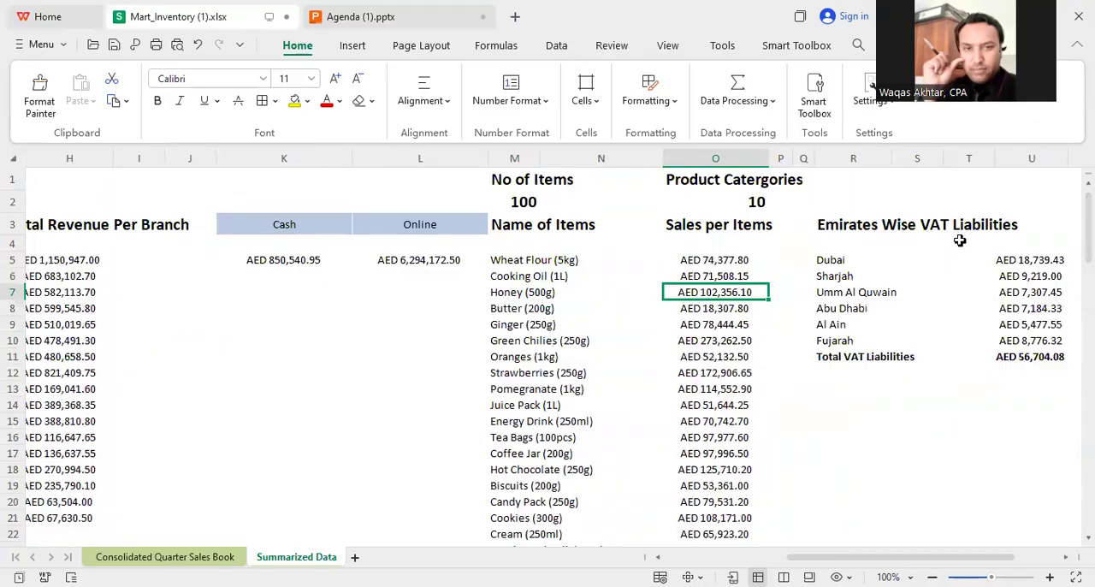
{"action": "left_click", "coordinate": [1026, 263]}
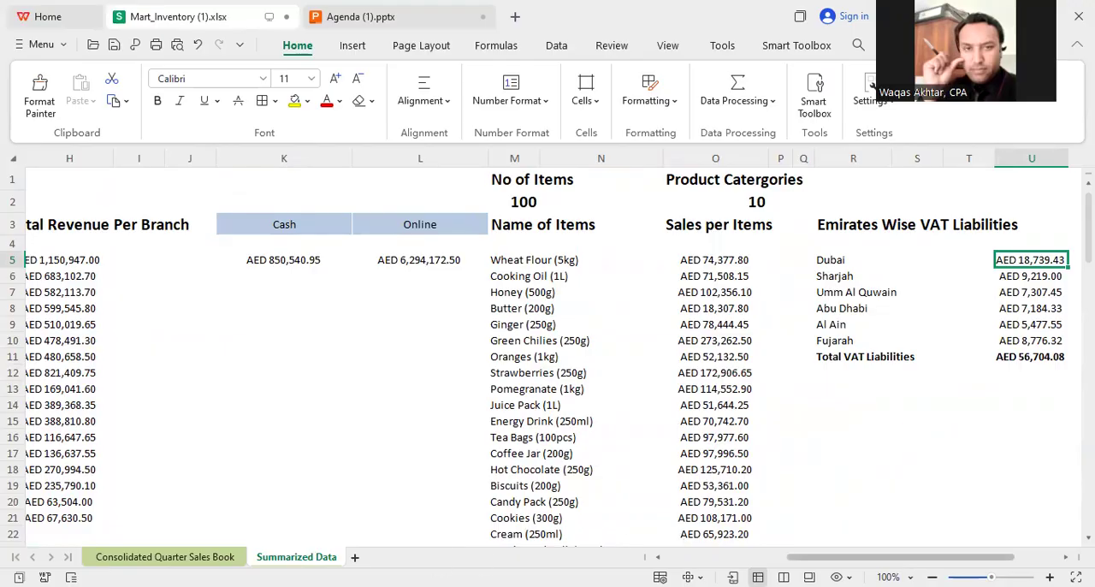
{"action": "left_click_drag", "start_coordinate": [864, 557], "coordinate": [745, 556]}
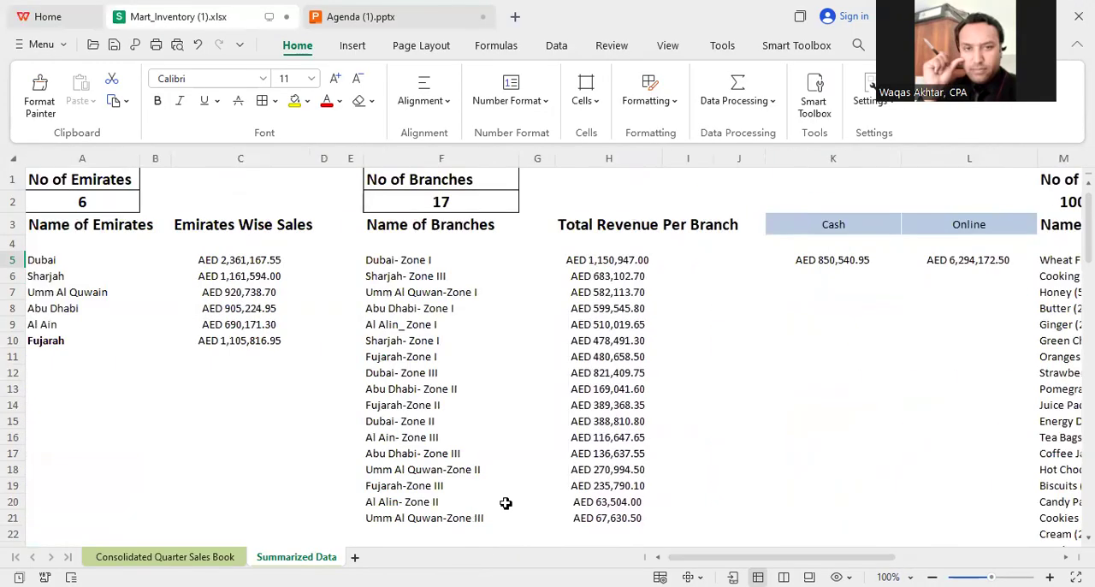